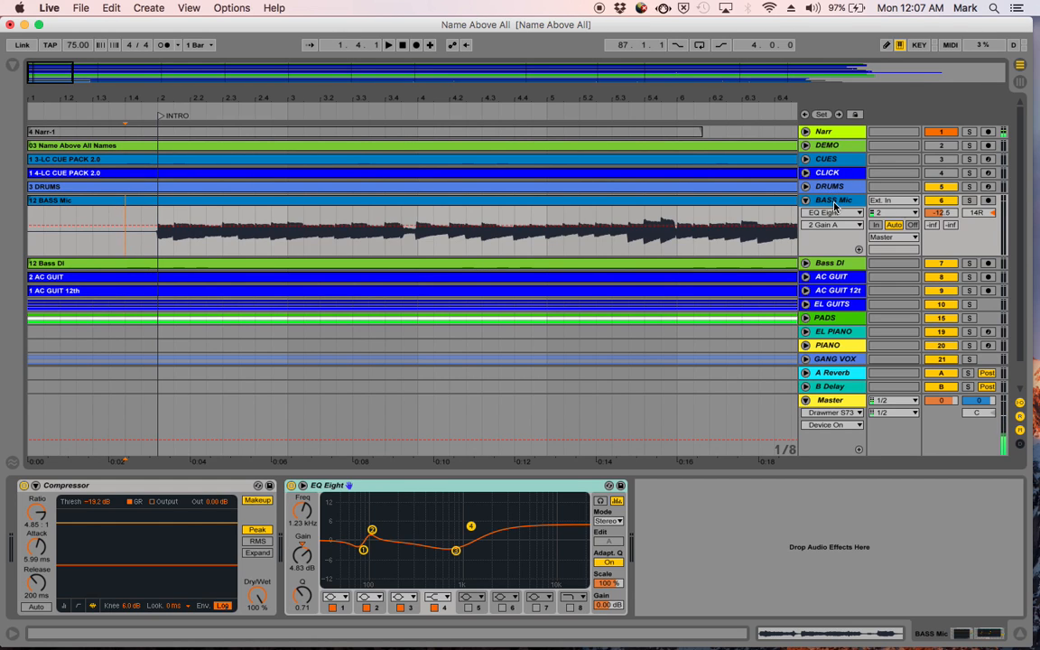
- Solo the Narr and BASS Mic tracks and set the BASS Mic track volume to 0 dB
left_click(969, 132)
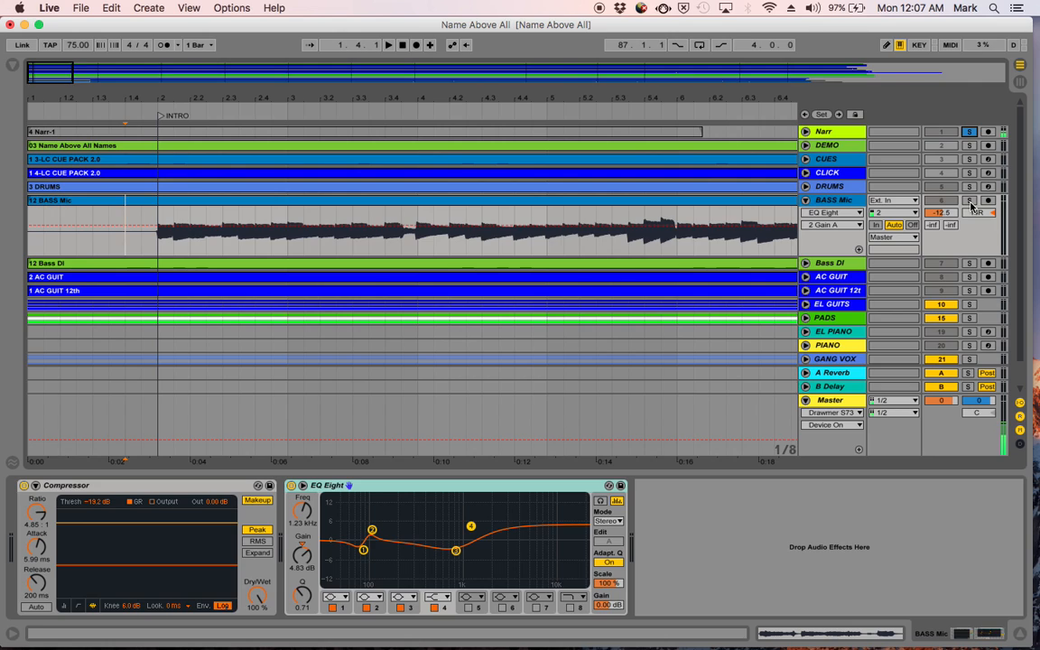
left_click(940, 213)
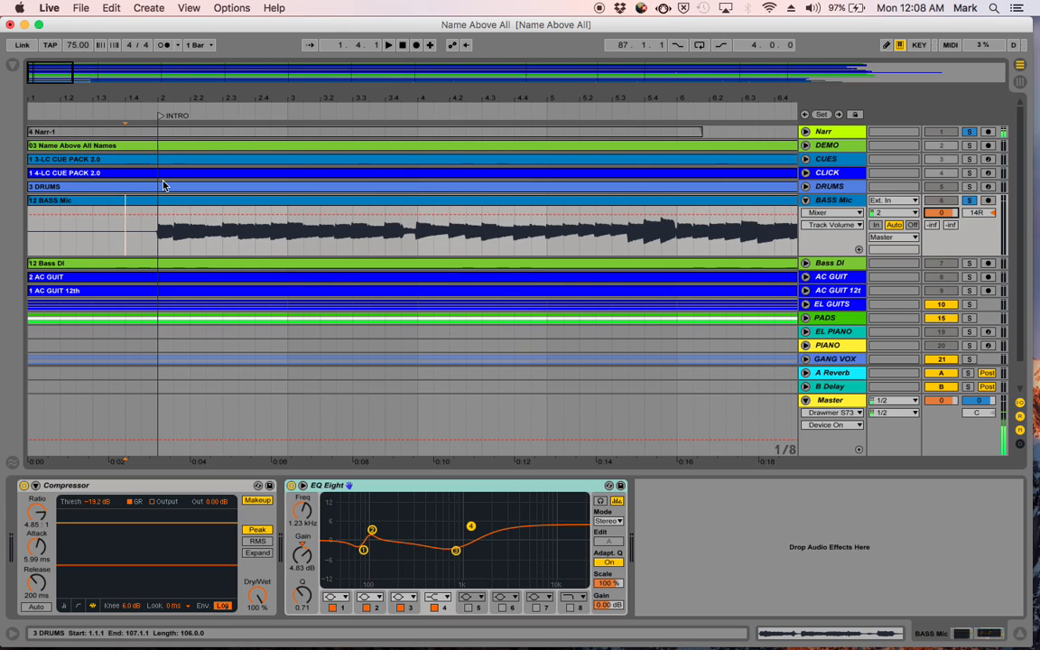
- Play the bass recording's lead-in just before the INTRO marker to hear its background noise
mouse_move(42, 93)
left_mouse_down()
mouse_move(52, 104)
mouse_move(56, 93)
left_mouse_up()
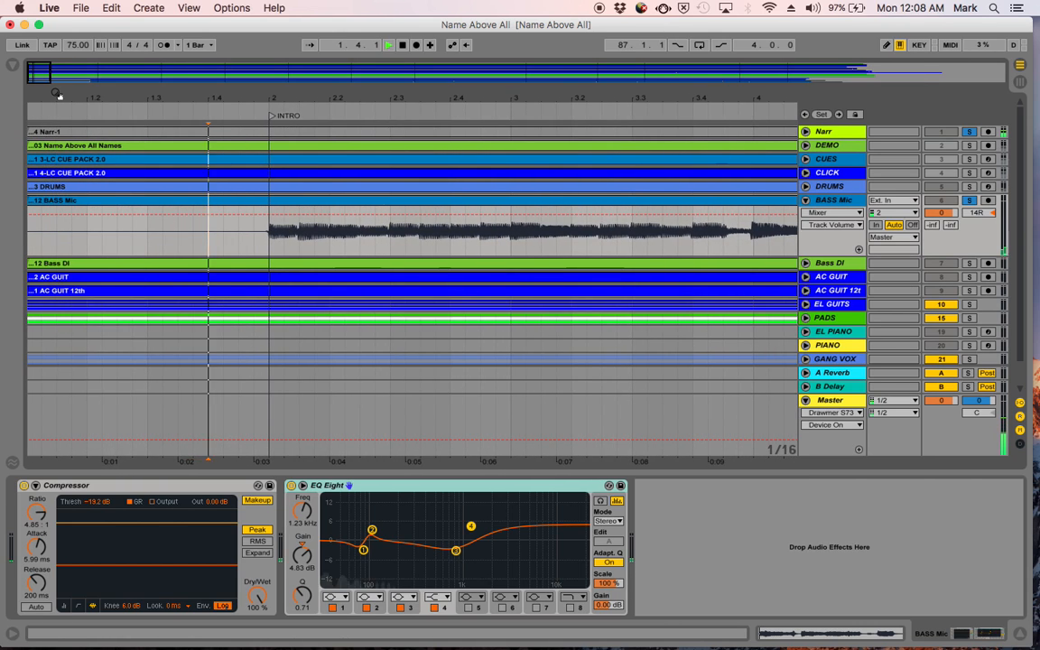
key("space")
left_click(403, 46)
key("space")
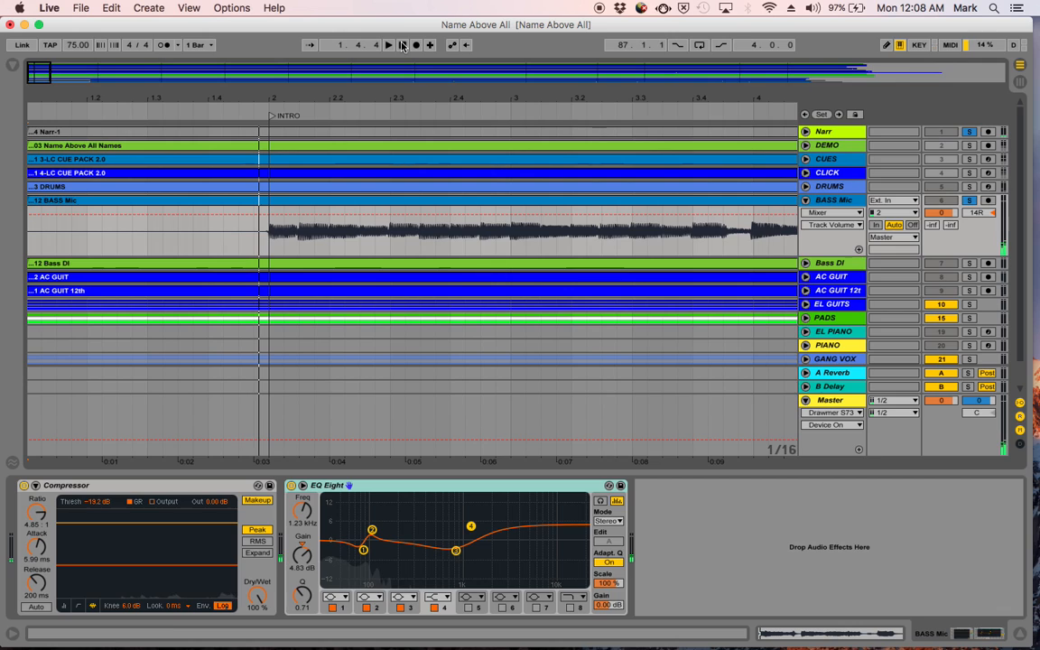
left_click(403, 46)
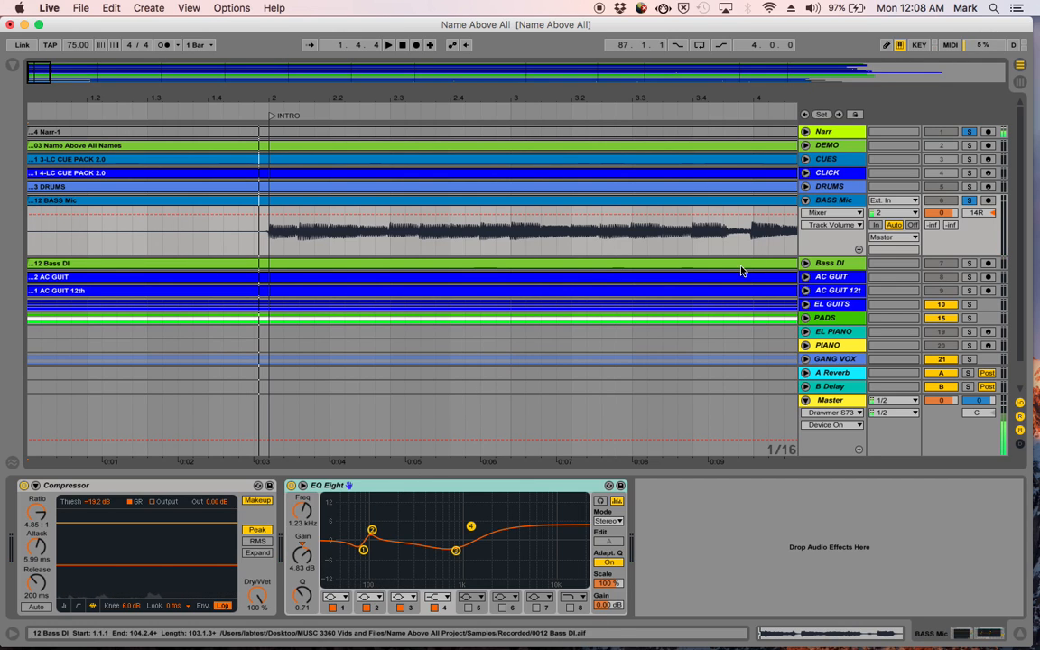
- Audition the bass lead-in with EQ Eight bypassed and switch EQ Eight back on
left_click(380, 486)
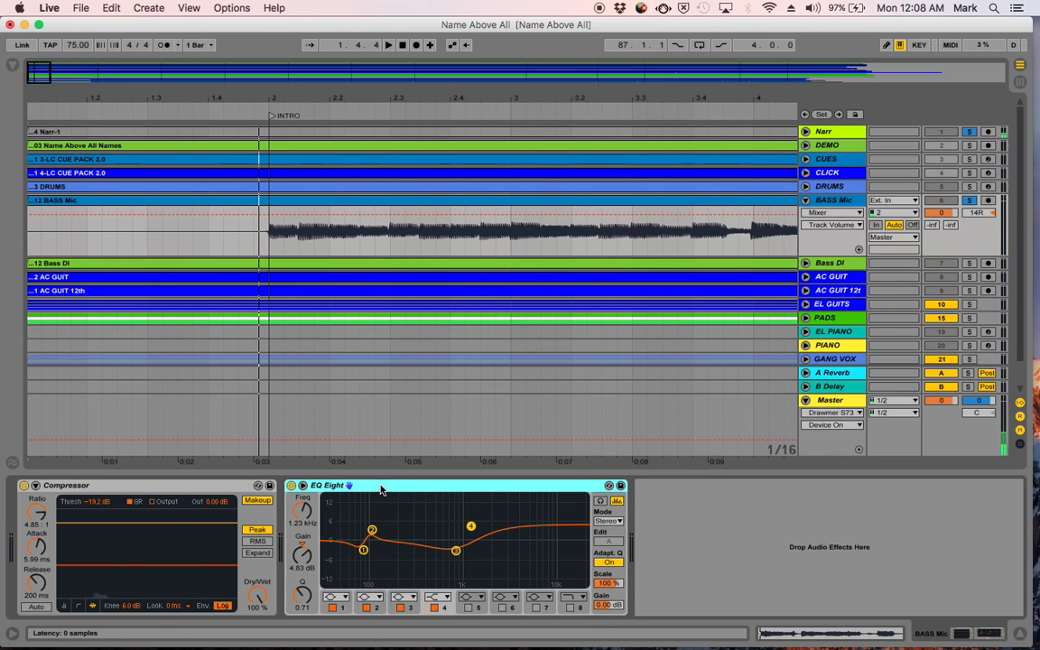
left_click(175, 489)
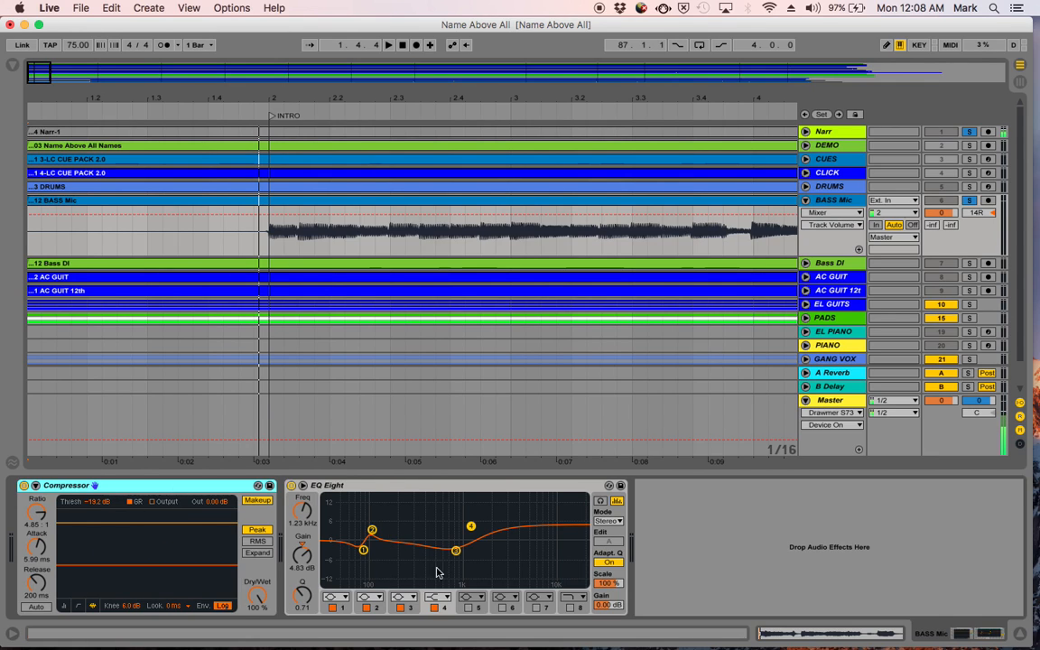
left_click(291, 486)
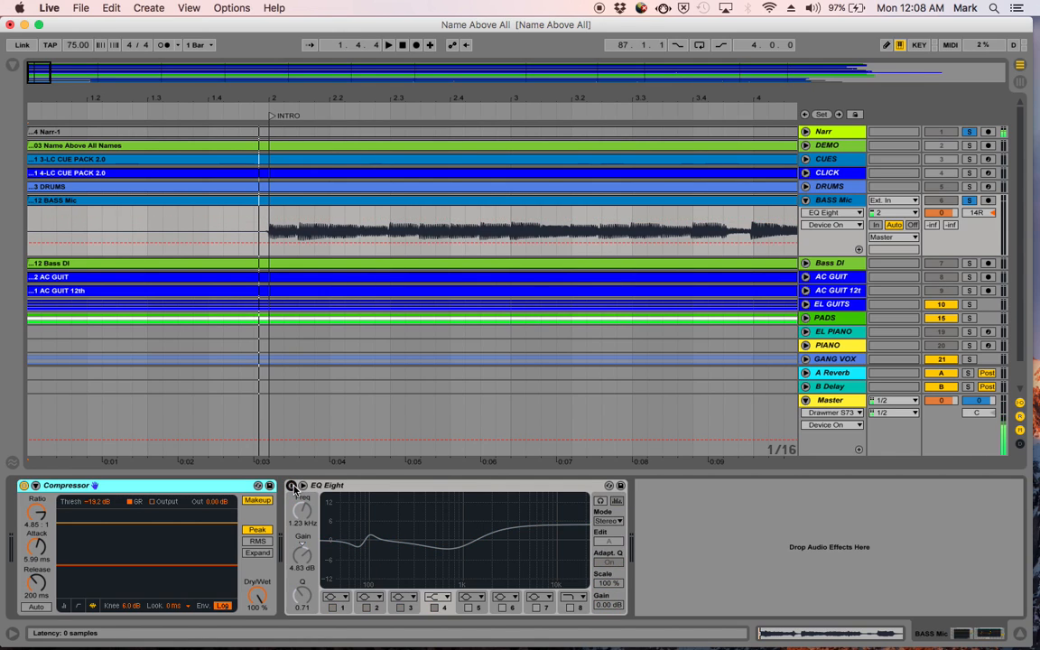
key("space")
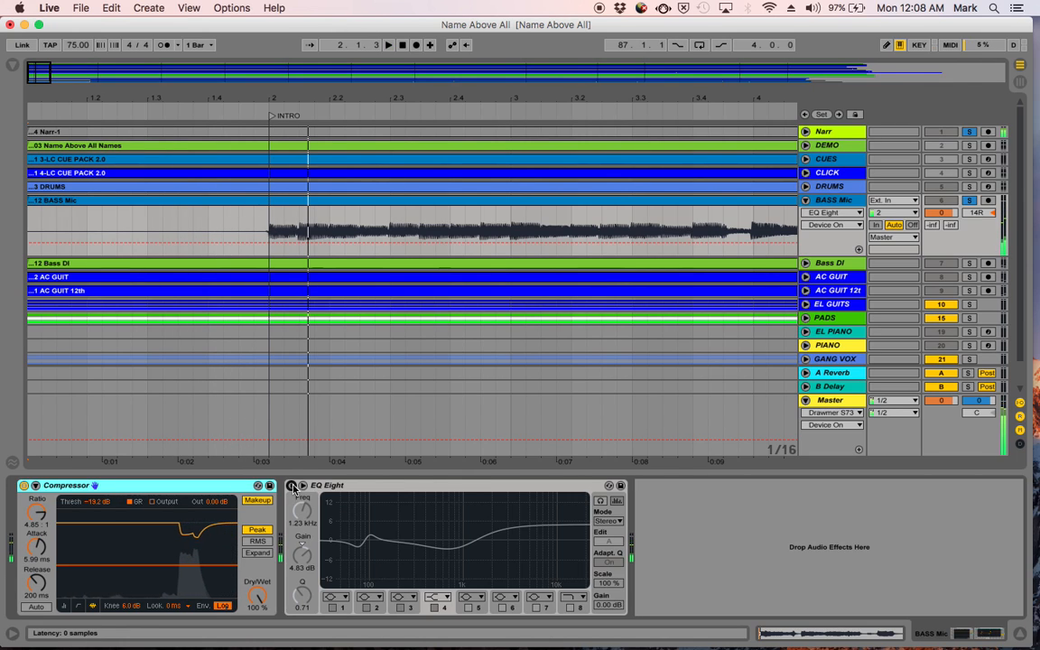
left_click(292, 486)
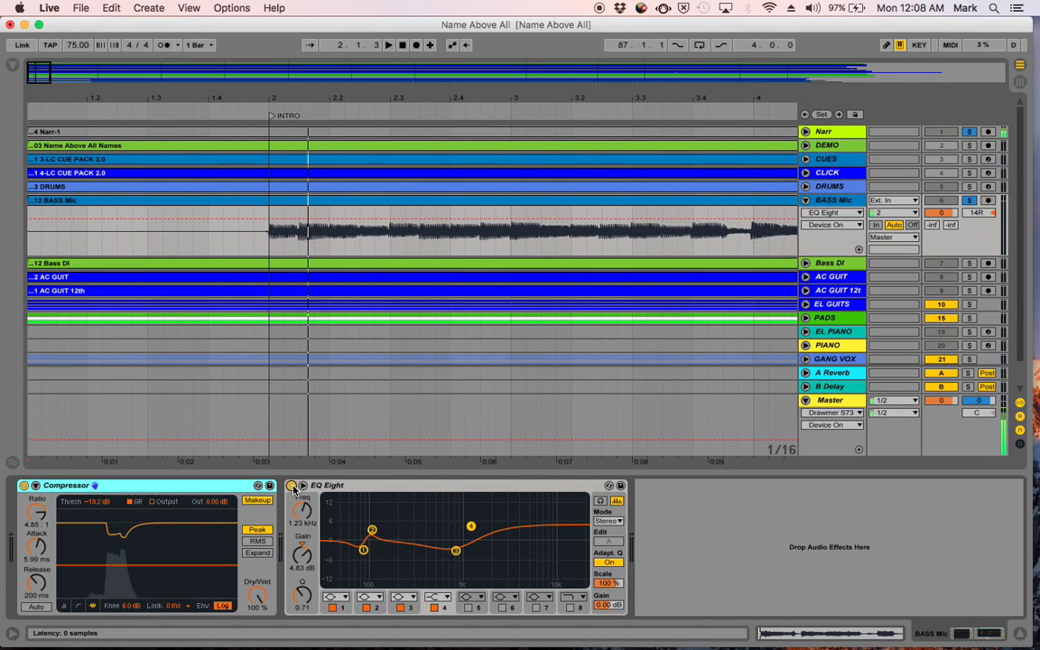
- Play the BASS Mic lead-in with EQ Eight active, listening to the noise before the first note
key("space")
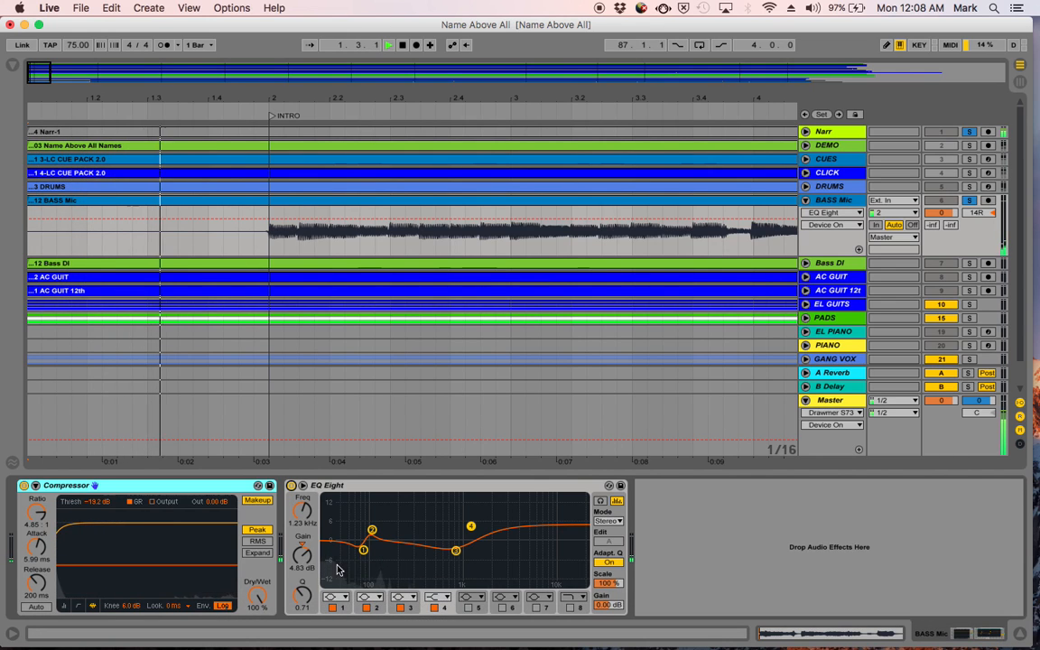
key("space")
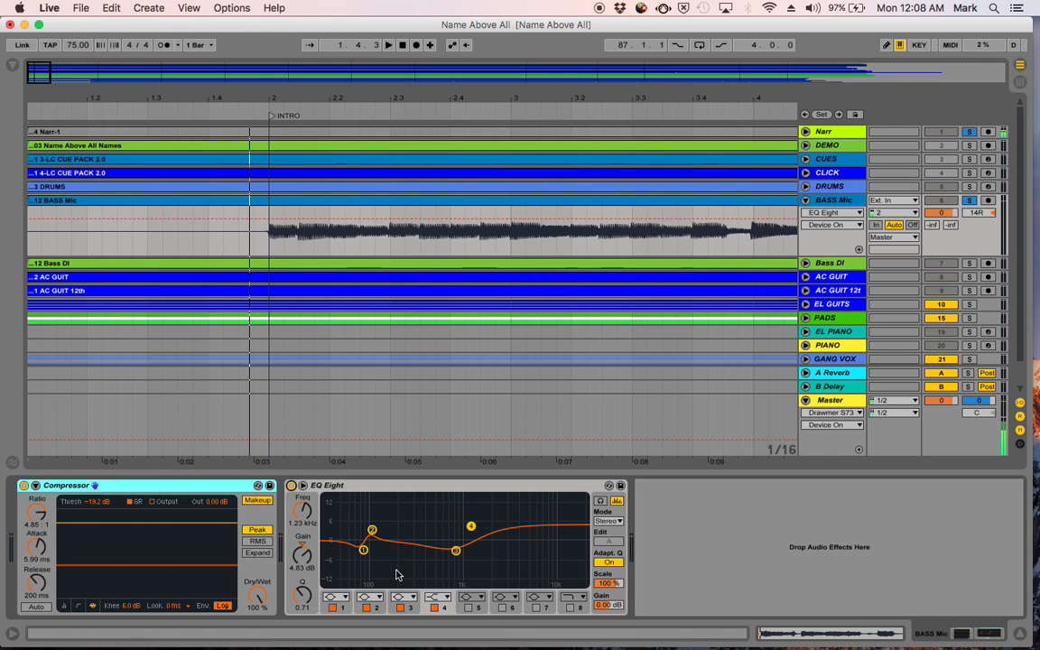
key("space")
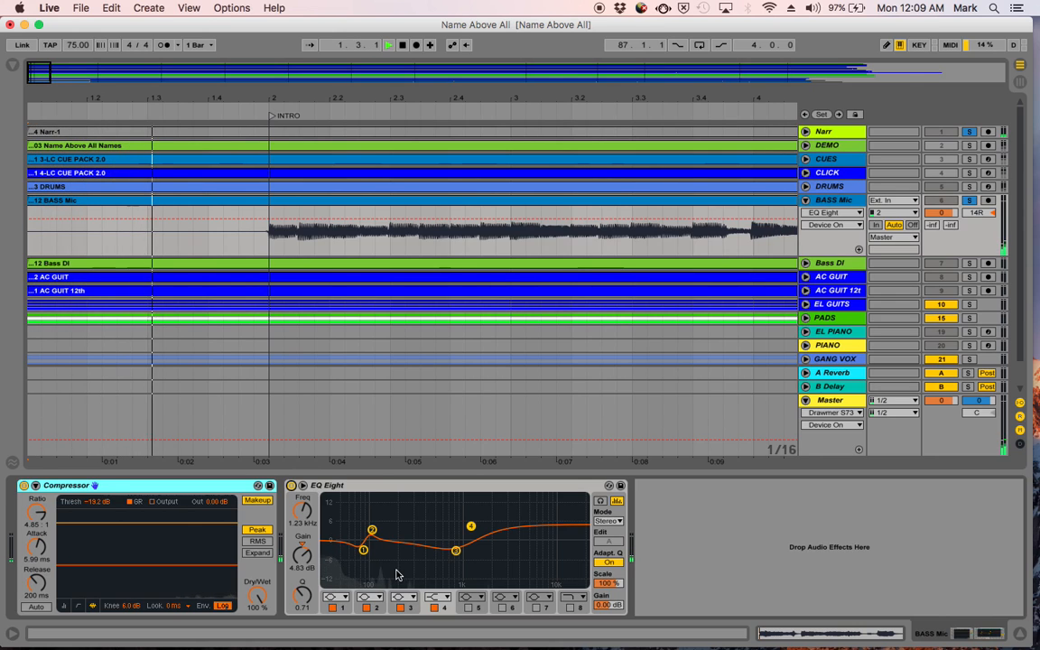
key("space")
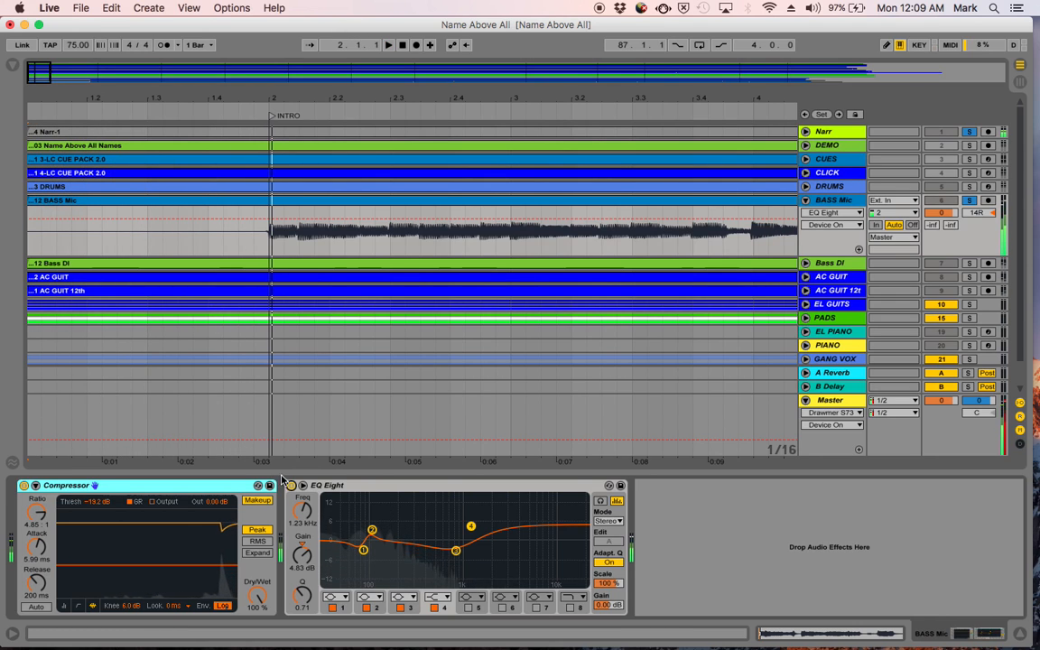
- Trim the start of the BASS Mic clip to just before the first note at the INTRO marker and play the new entrance
left_click(30, 200)
left_click_drag(29, 199, 253, 233)
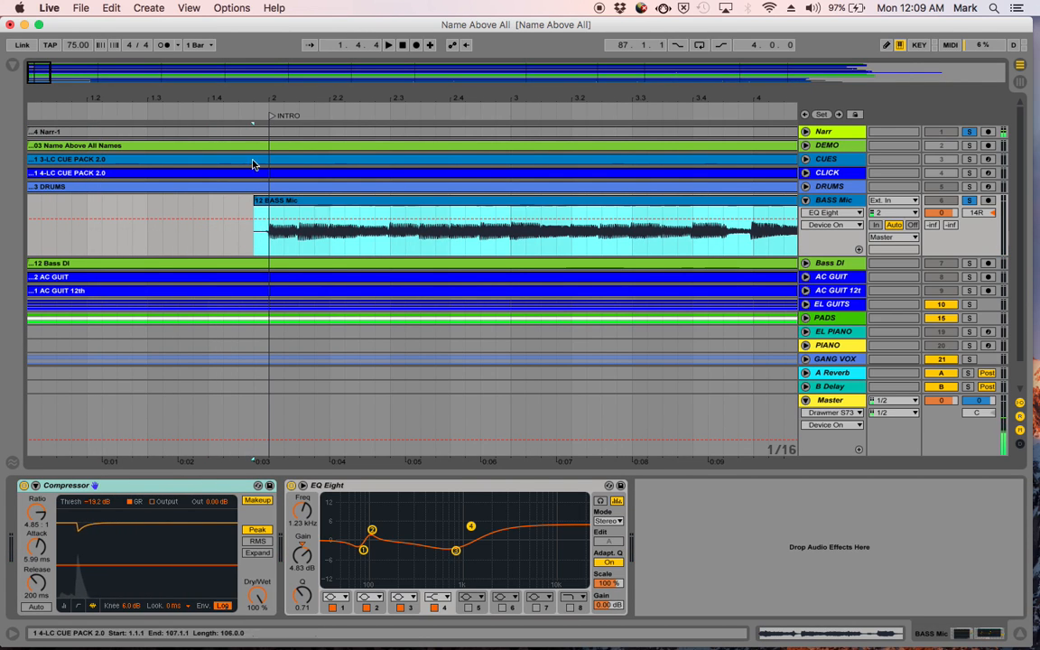
left_click_drag(262, 96, 260, 193)
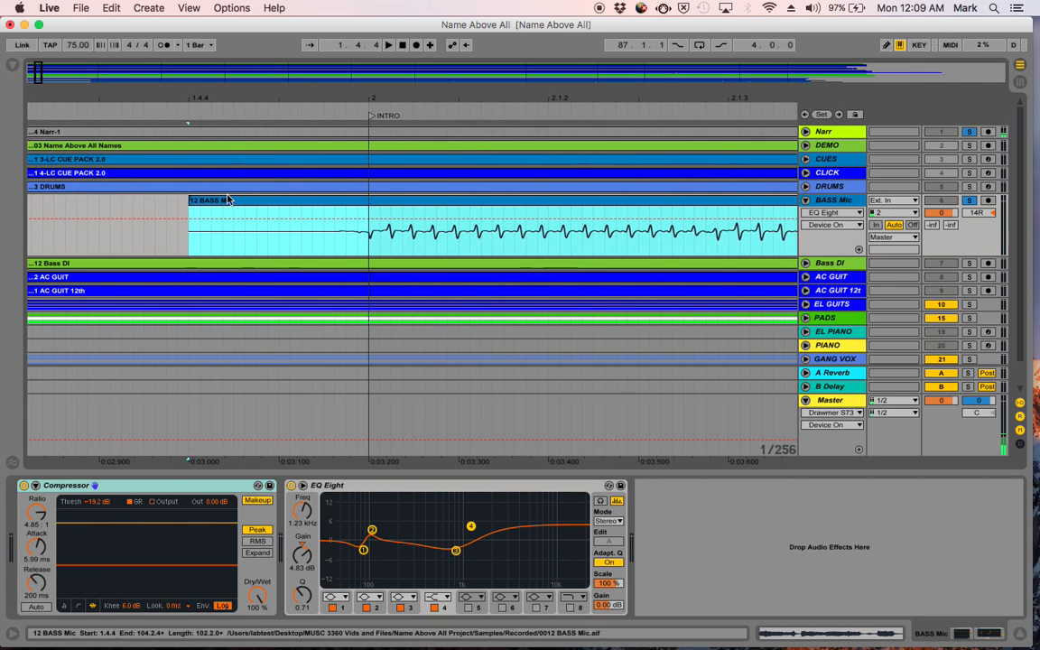
left_click_drag(190, 200, 348, 231)
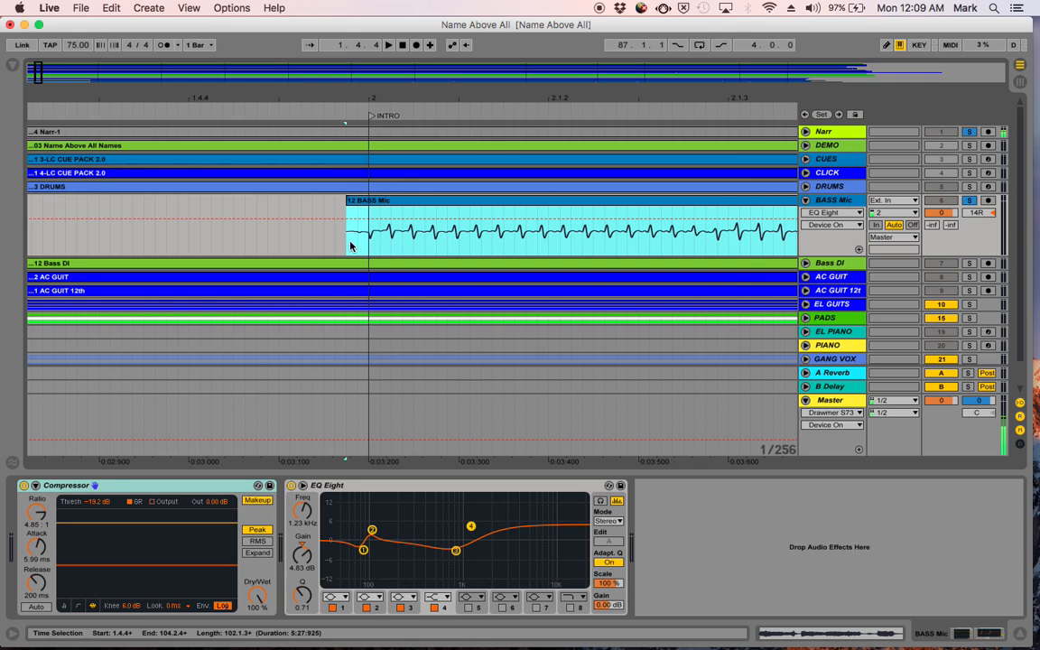
left_click_drag(351, 92, 351, 54)
key("space")
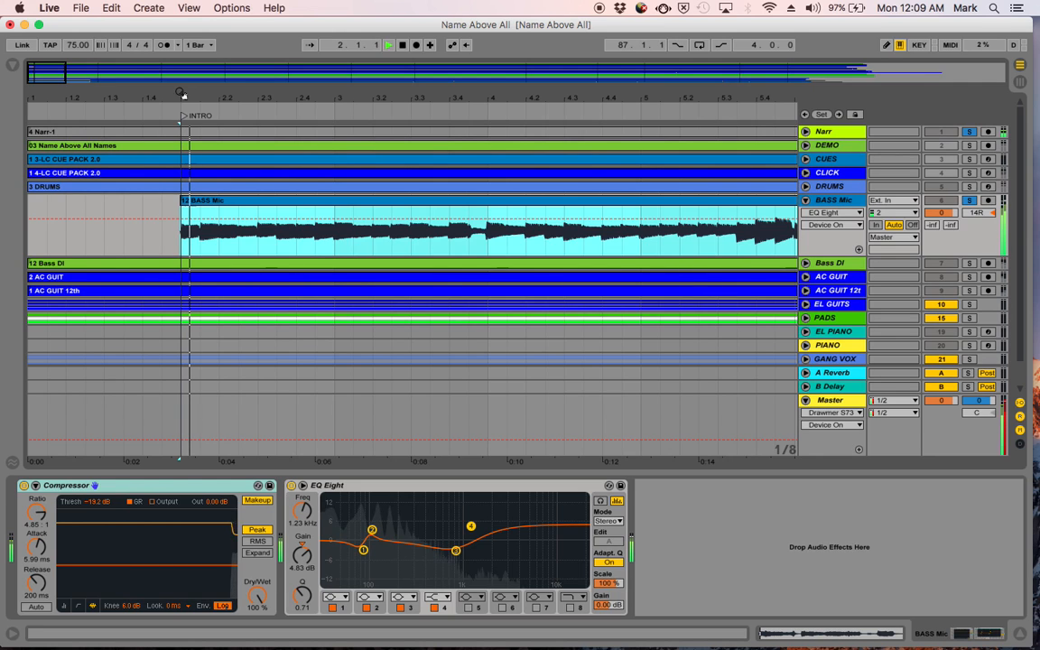
left_click(403, 46)
key("space")
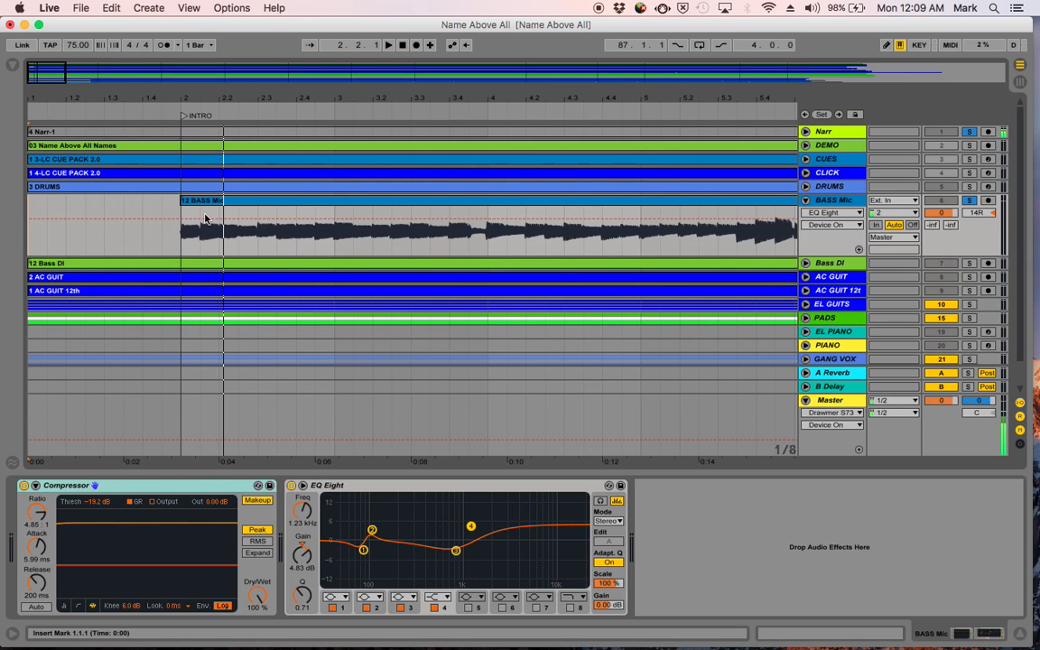
- Display the clip fades on the BASS Mic track instead of the EQ Eight automation
left_click_drag(183, 92, 183, 162)
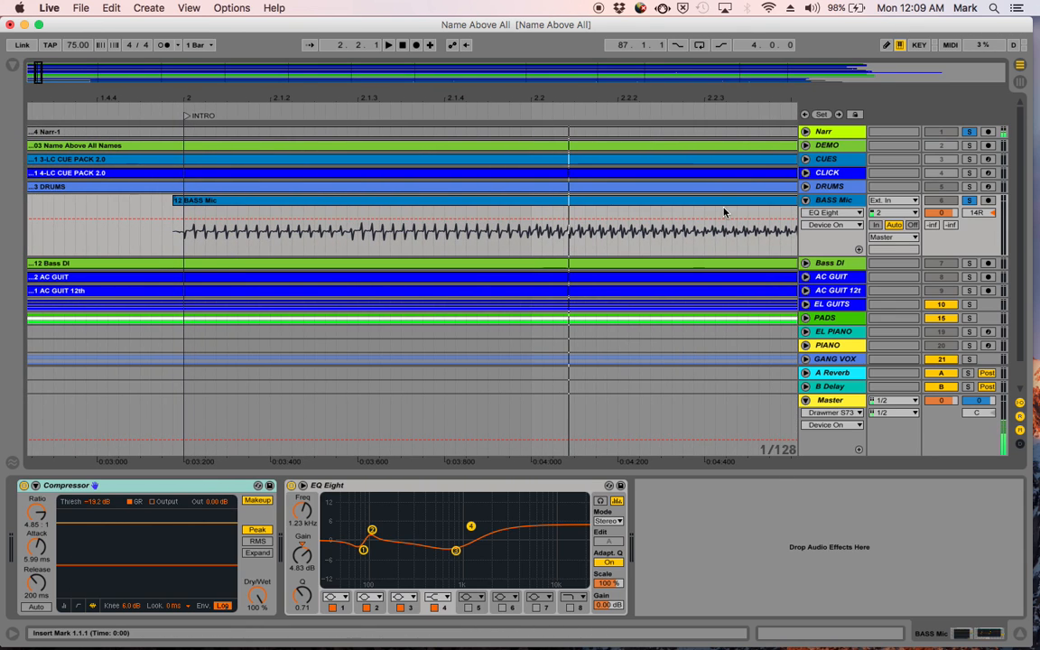
left_click(828, 205)
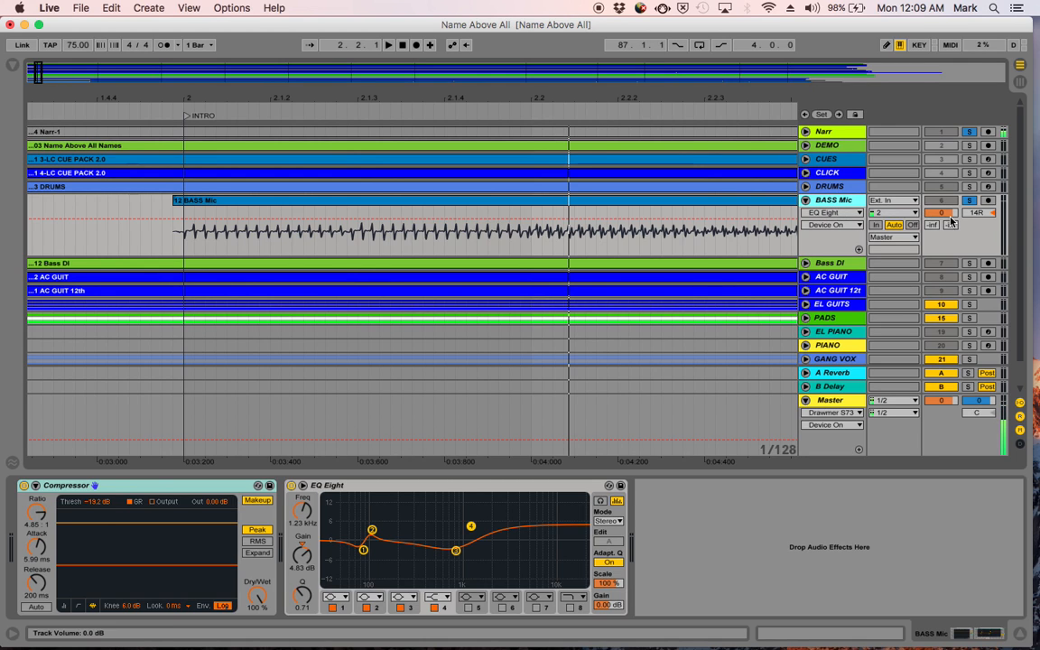
left_click(845, 213)
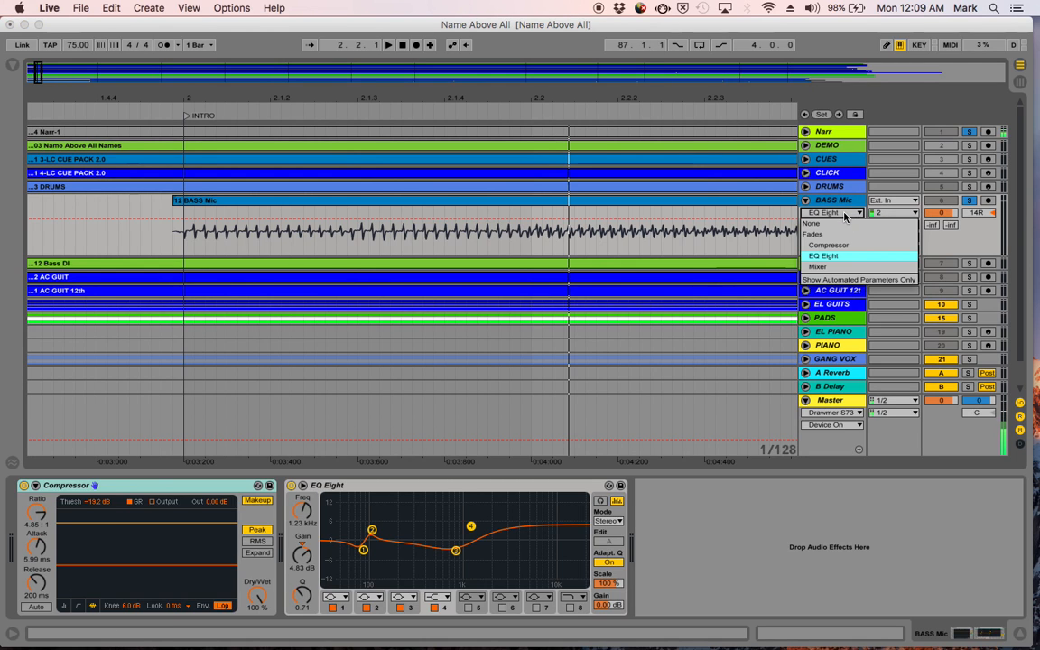
left_click(840, 215)
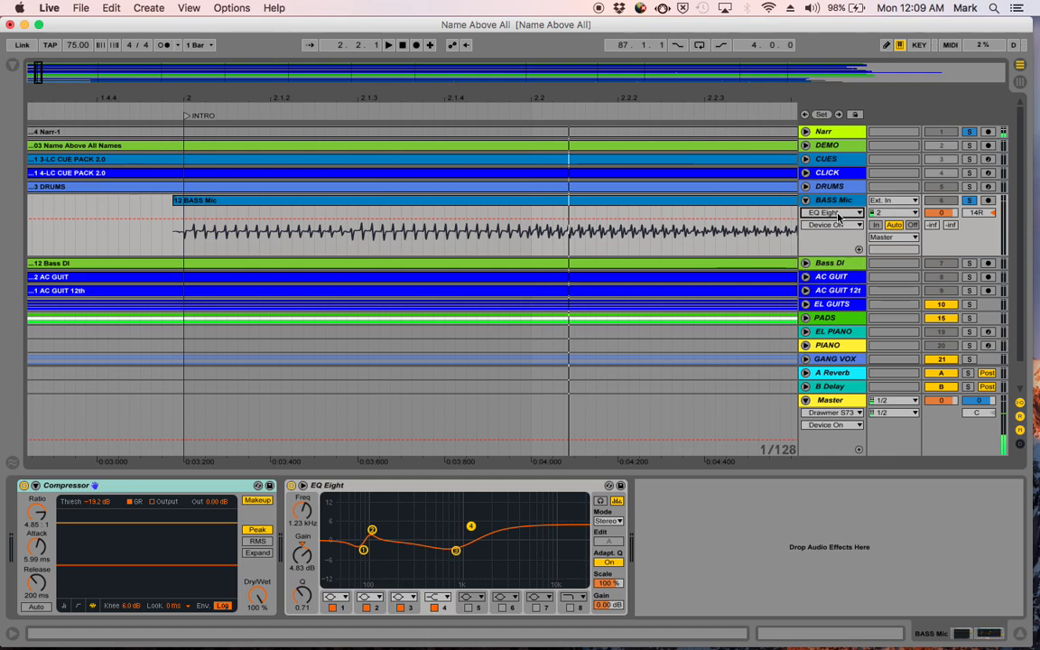
left_click(833, 215)
left_click(815, 234)
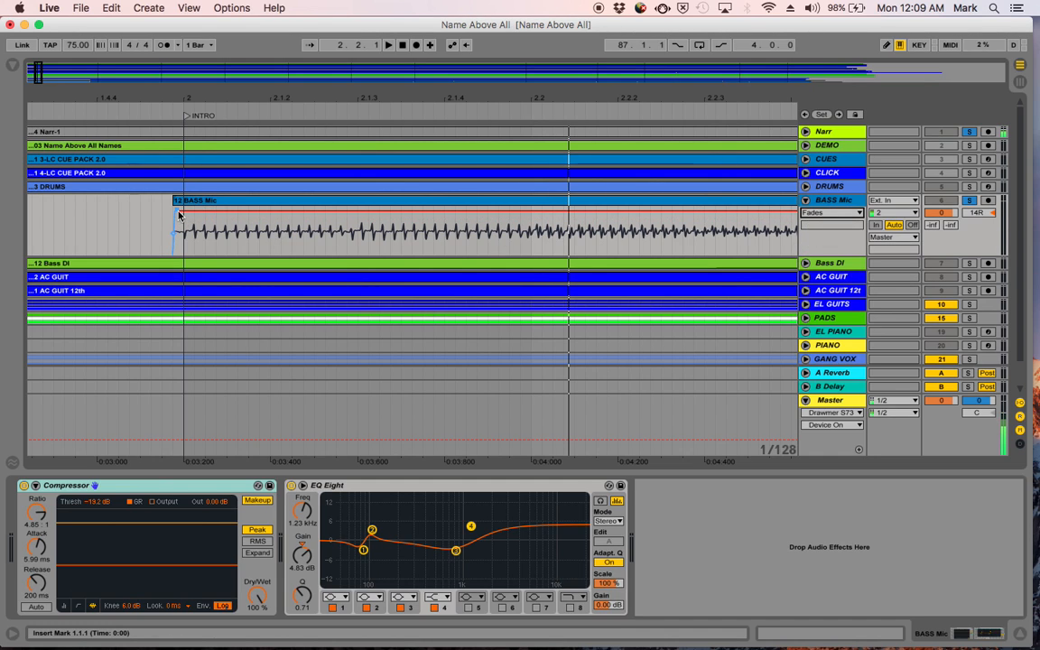
- Stretch the BASS Mic clip's fade-in to about beat 2.2 and play the exaggerated fade
left_click_drag(179, 212, 530, 241)
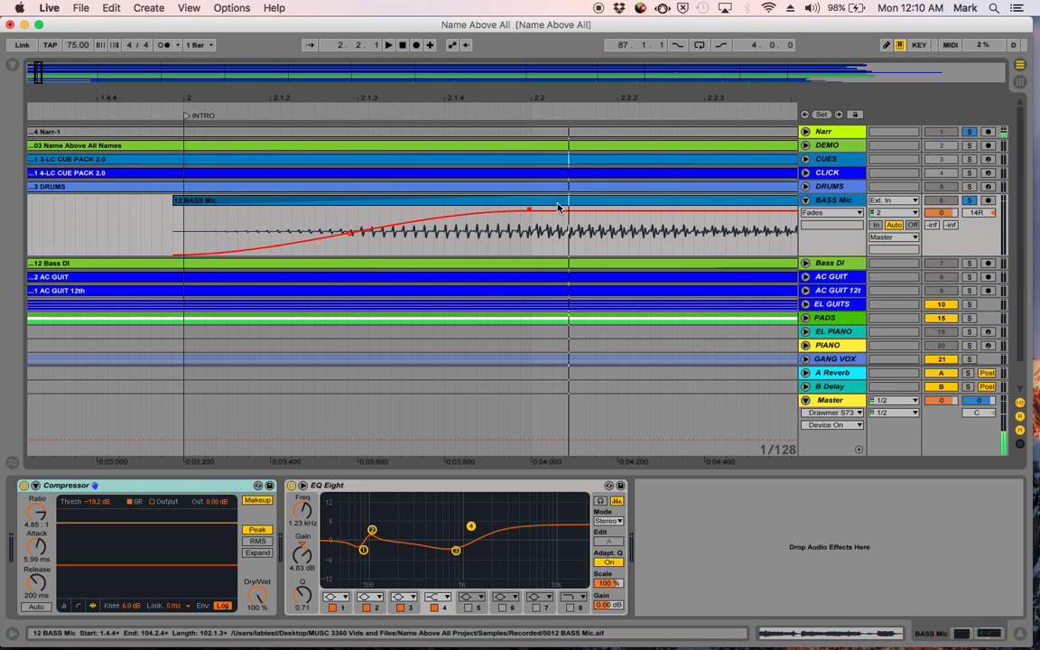
left_click(551, 201)
key("space")
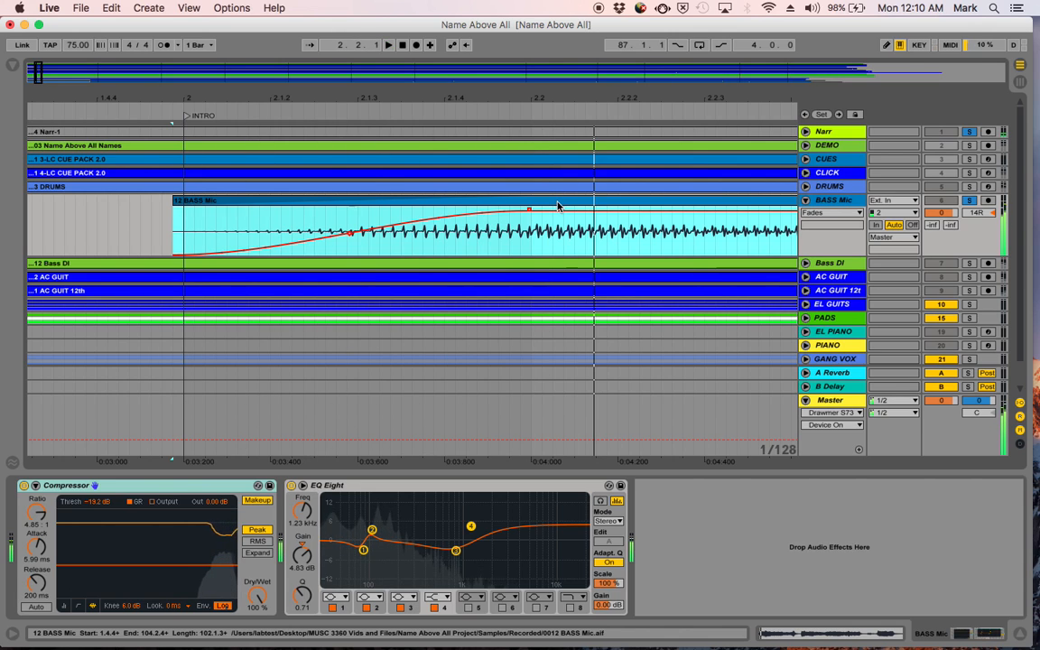
key("space")
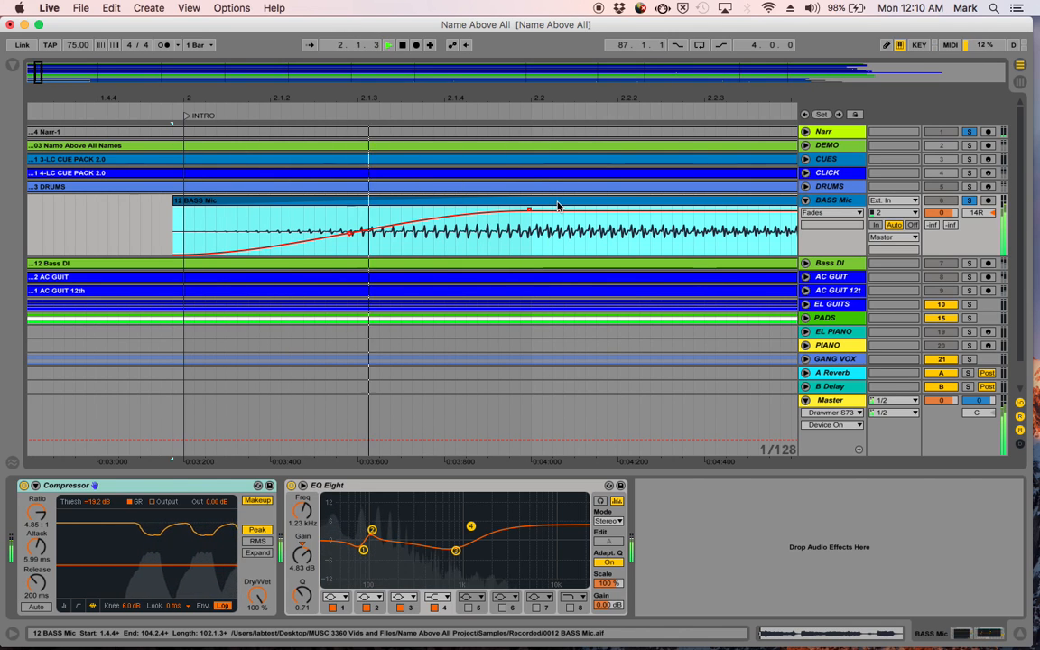
key("space")
- Shorten the BASS Mic clip's fade-in so it ends at the INTRO marker on bar 2, and play the entrance
left_click_drag(532, 213, 182, 245)
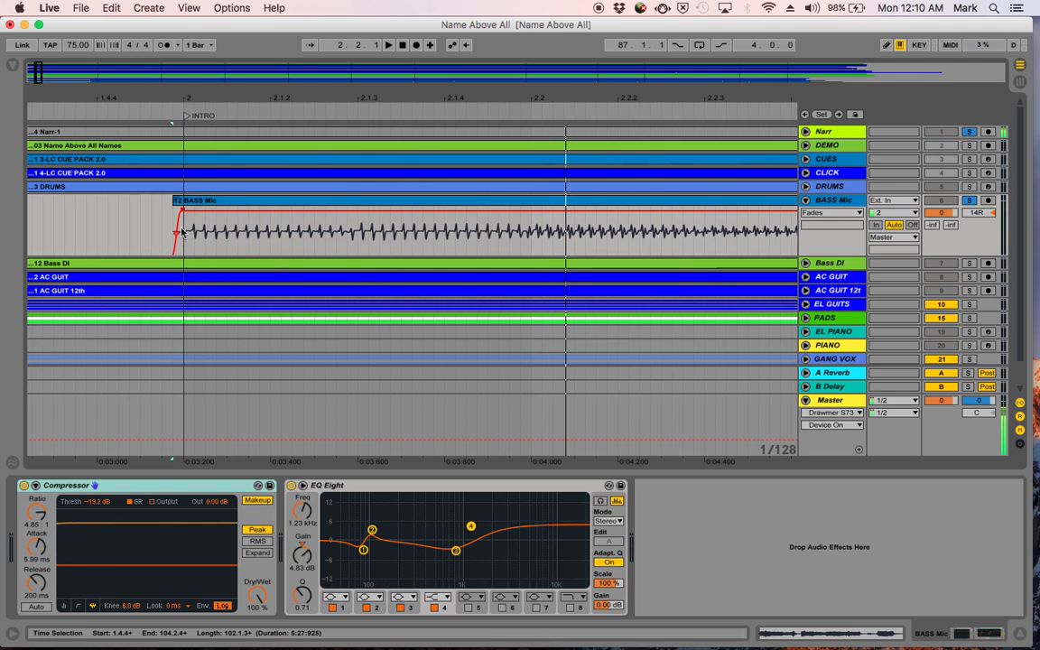
left_click_drag(175, 96, 176, 188)
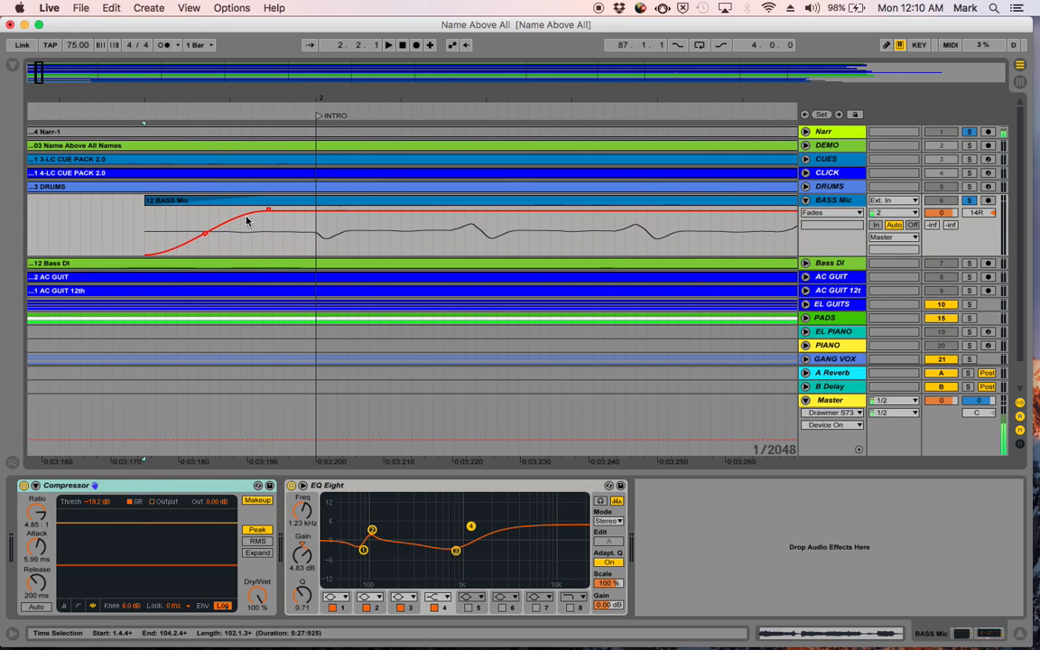
left_click_drag(271, 214, 322, 213)
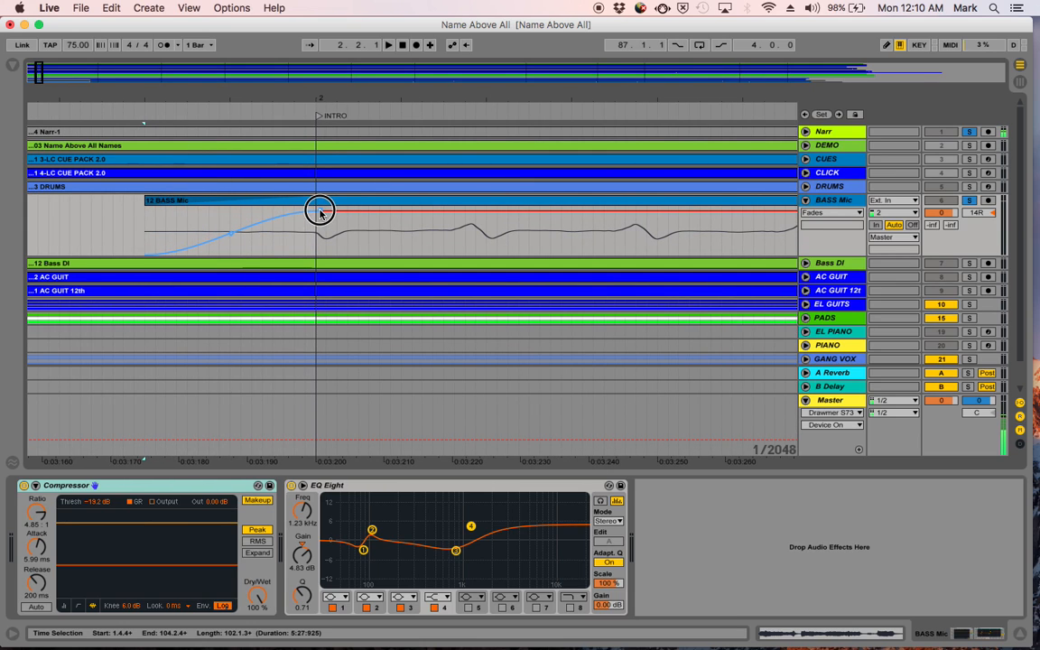
left_click_drag(321, 95, 194, 18)
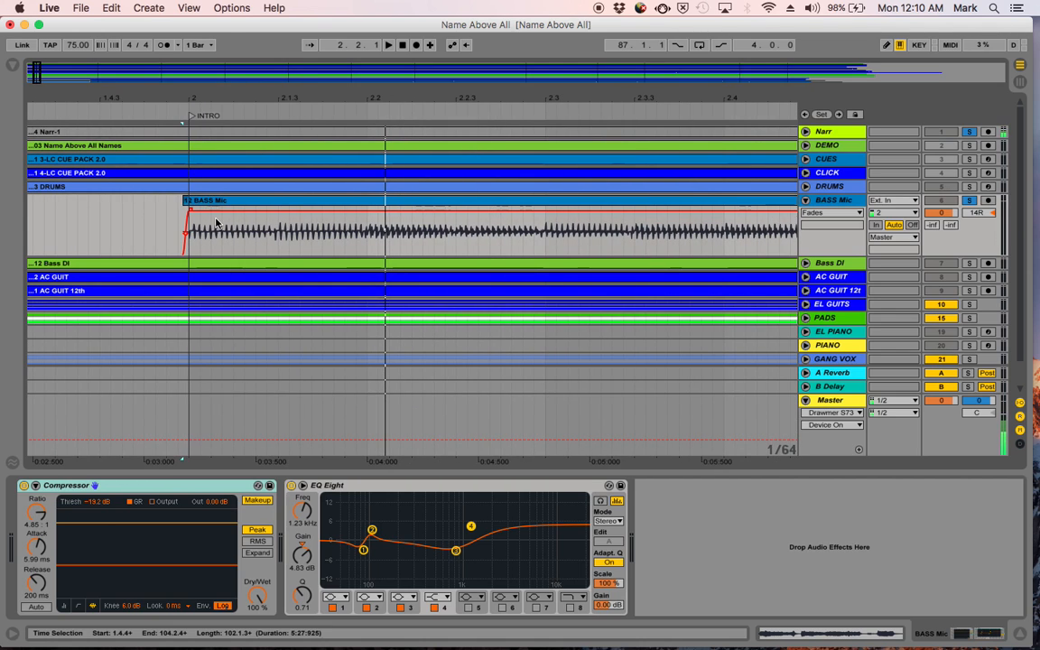
left_click(237, 202)
key("space")
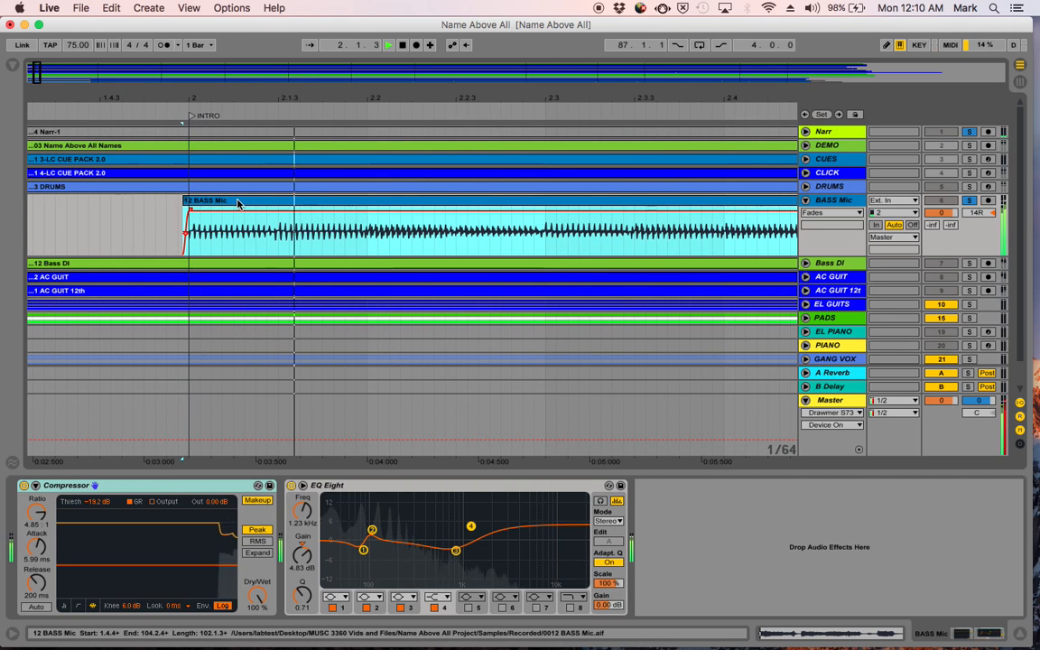
key("space")
- Play the BASS Mic track from about 25.4.3, just before the CHORUS 1 marker, through the held note into bar 30
left_click_drag(304, 91, 135, 17)
left_click_drag(60, 97, 58, 91)
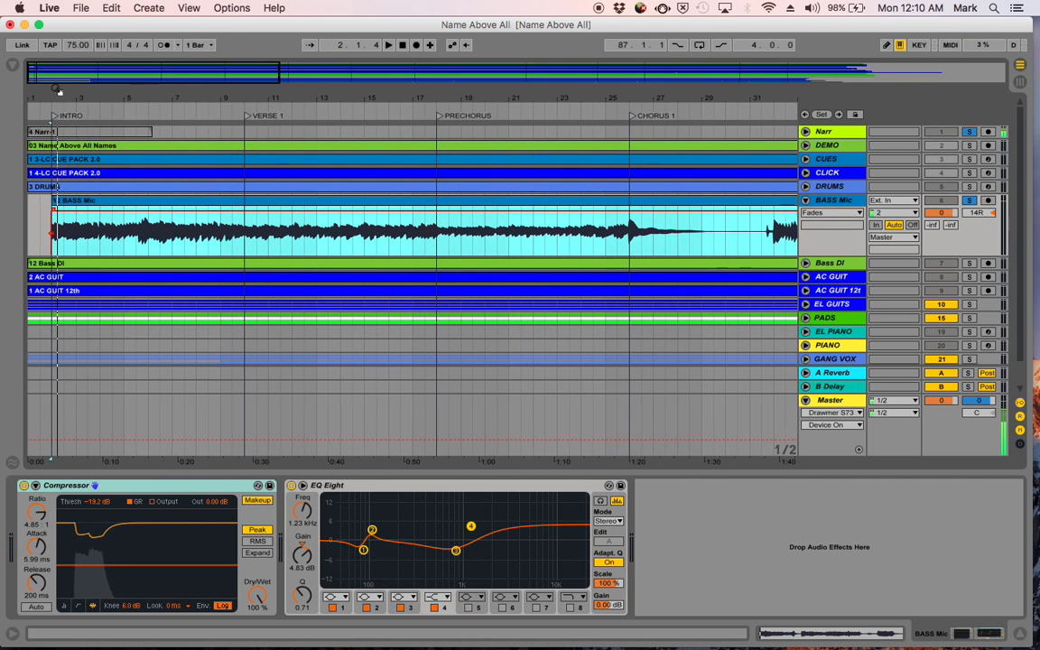
scroll(577, 165, "right", 10)
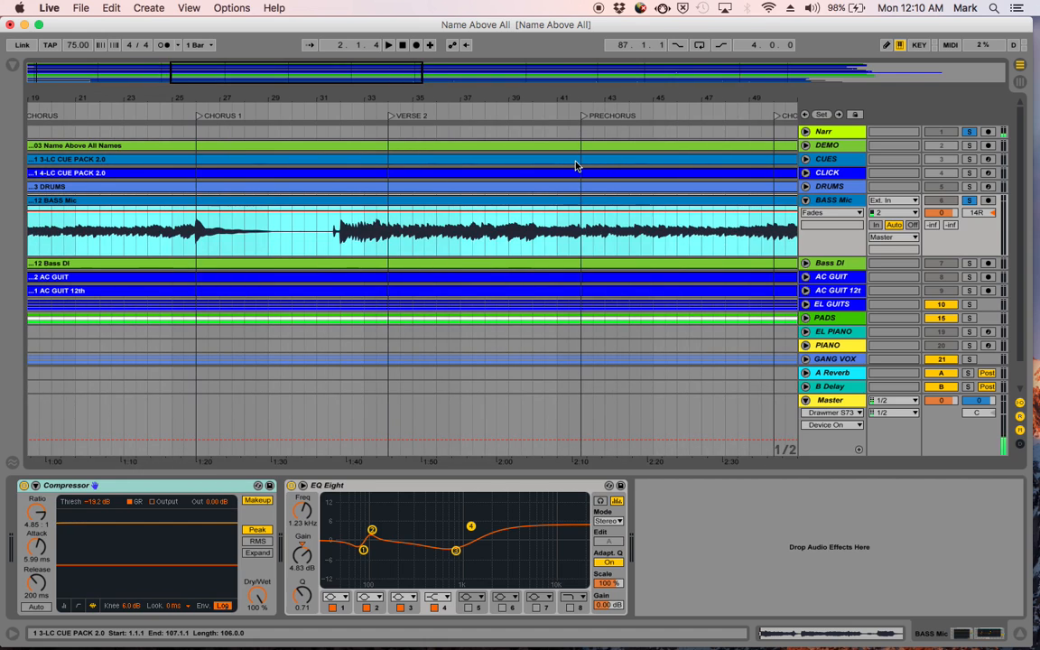
left_click_drag(196, 98, 85, 143)
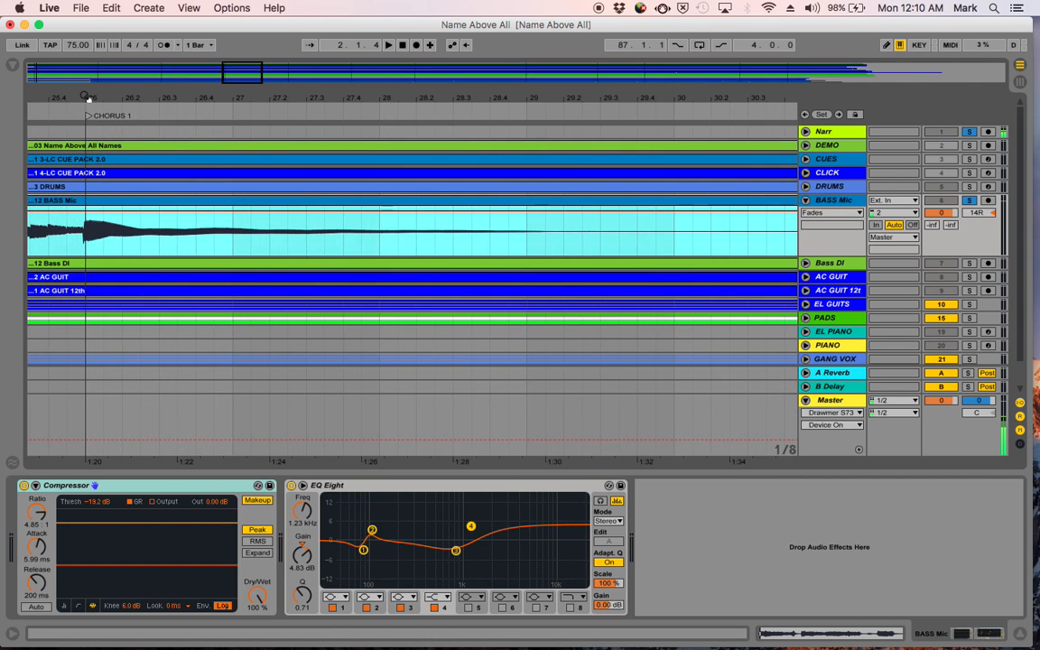
left_click_drag(85, 97, 86, 84)
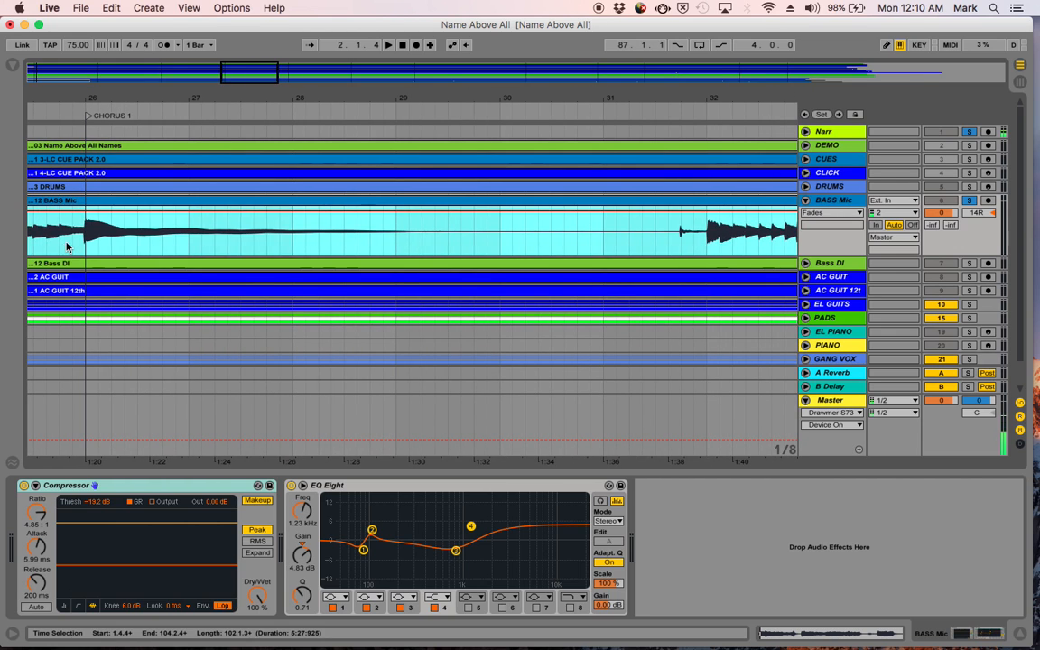
left_click(66, 245)
key("space")
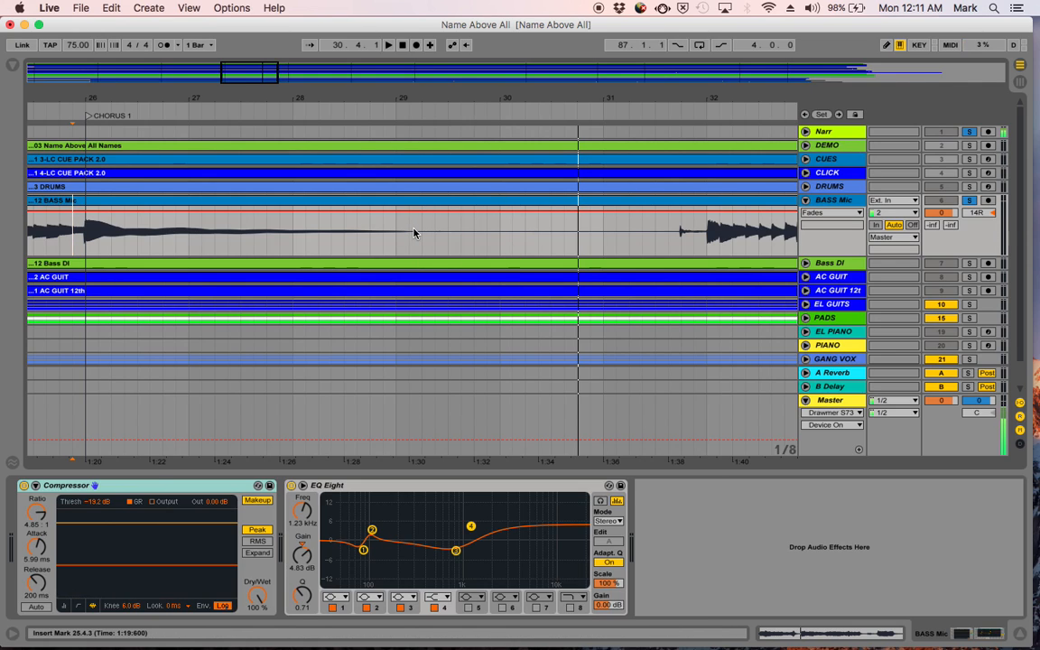
- Delete the noisy silent stretch of the BASS Mic clip from 28.4.1 to 31.3.3
left_click(369, 248)
left_click_drag(370, 247, 657, 238)
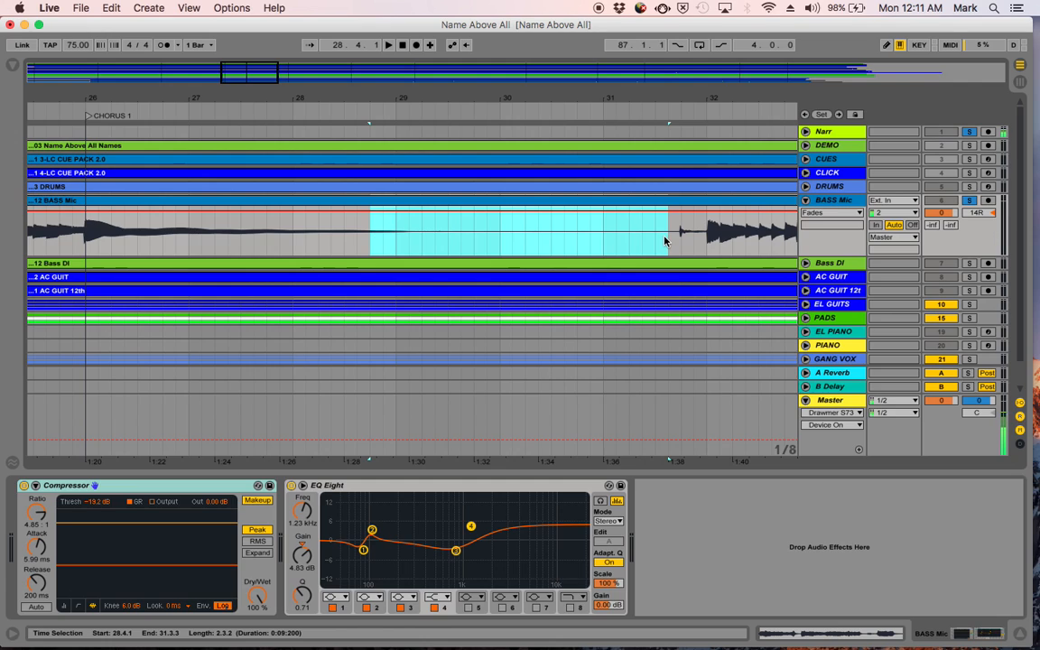
key("Delete")
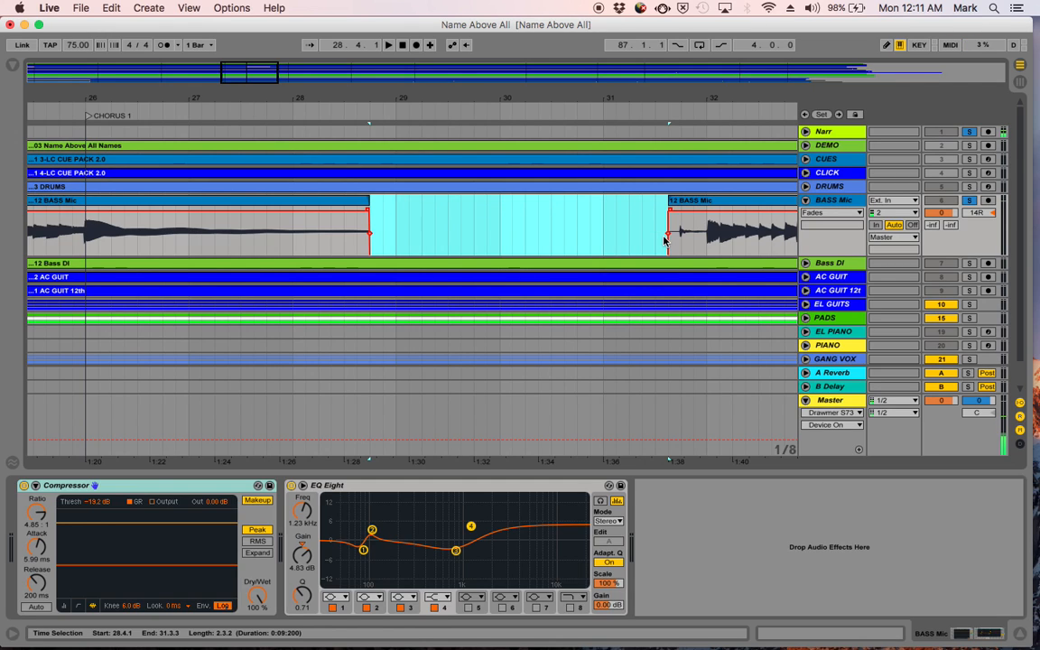
- Fade out the BASS Mic clip from about beat 27.3, add a short fade-in to the following clip, and play across the gap
left_click(367, 212)
left_click_drag(347, 213, 246, 221)
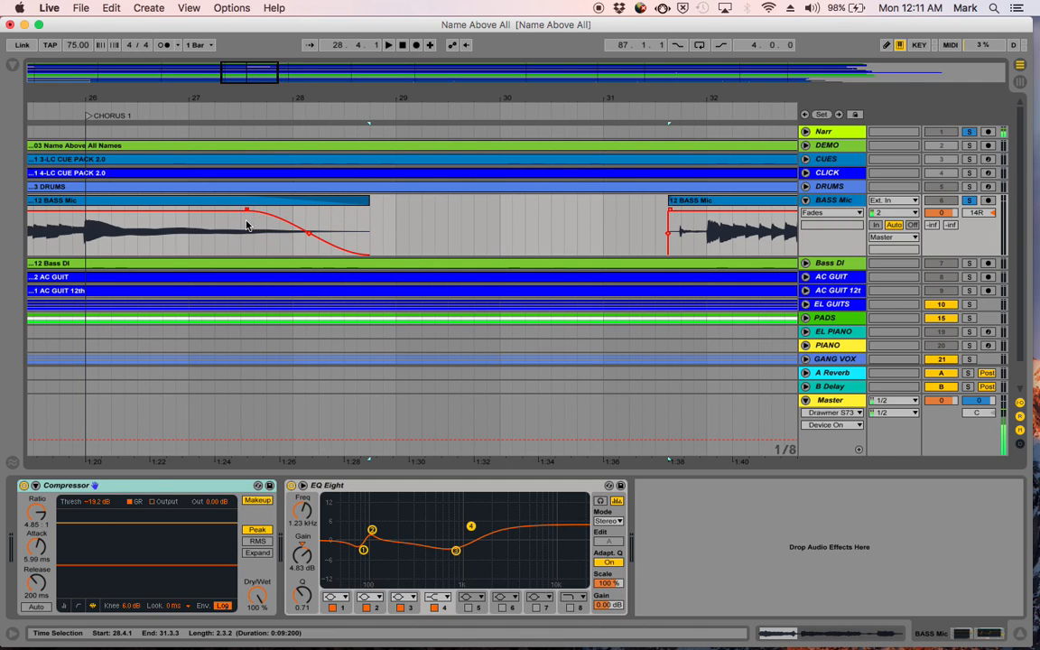
left_click_drag(669, 211, 680, 210)
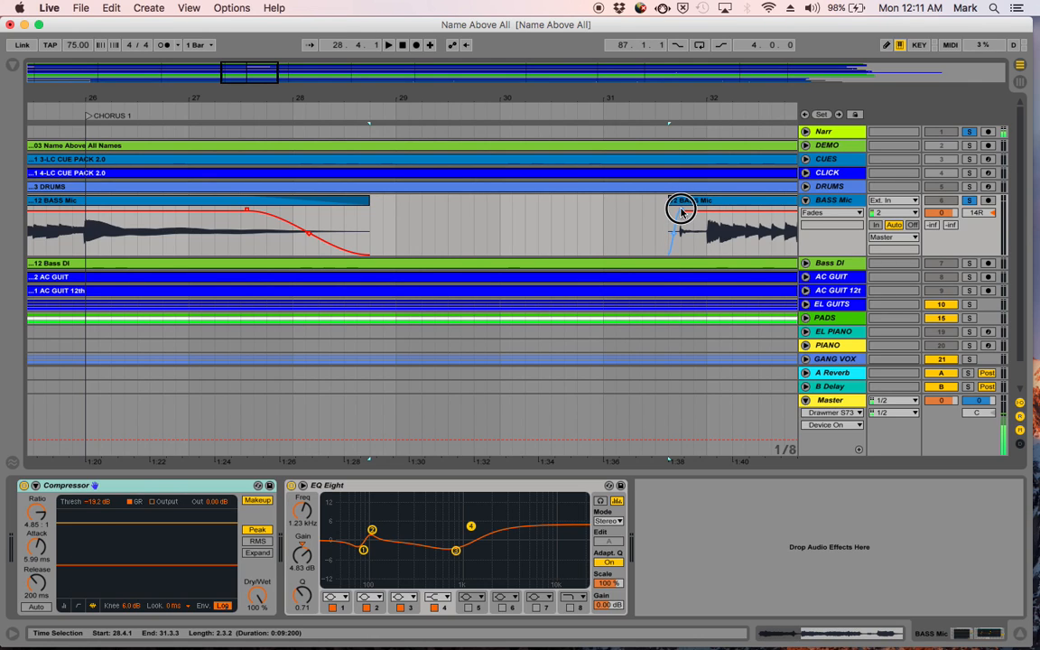
left_click(55, 237)
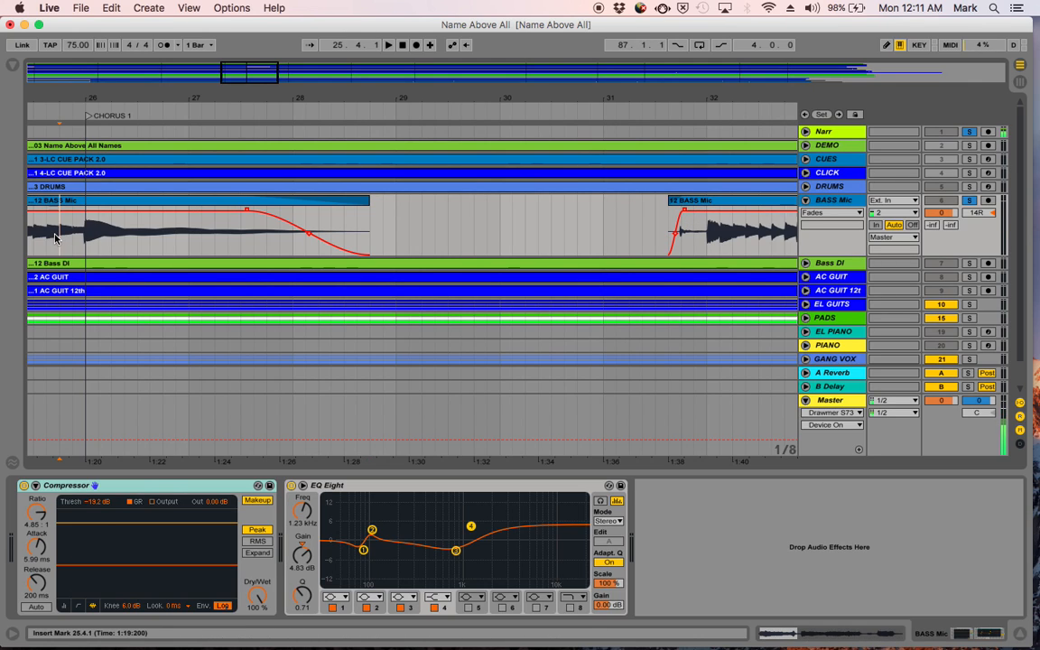
key("space")
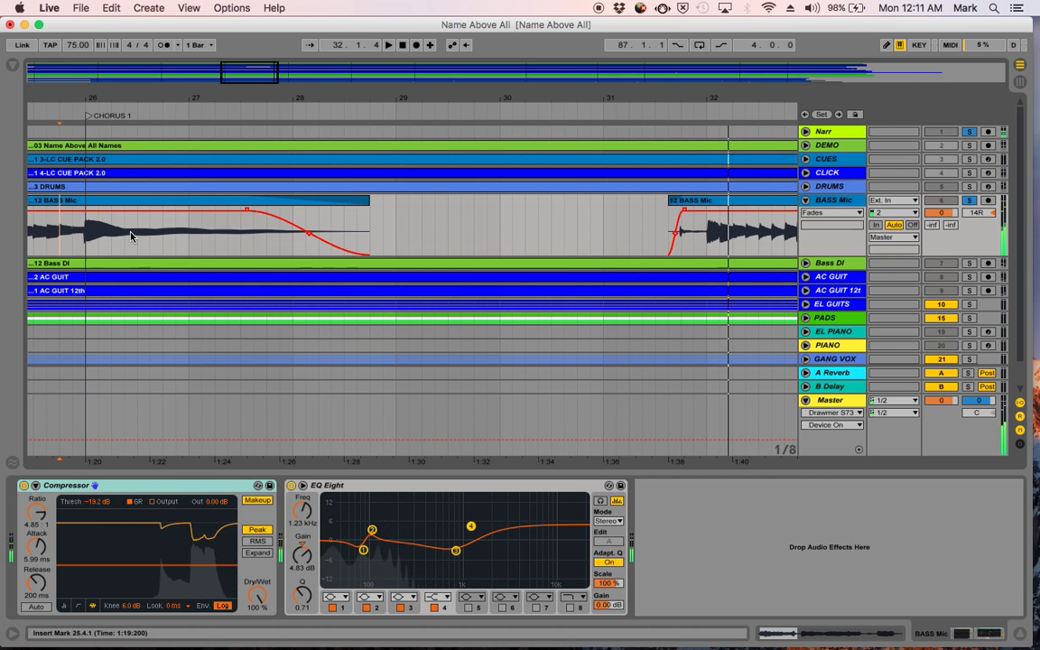
- Play the BASS Mic track from 72.4.3, just before the DOWN CHORUS marker, through the decaying note
scroll(390, 253, "right", 10)
scroll(390, 253, "down", 1)
scroll(390, 253, "right", 13)
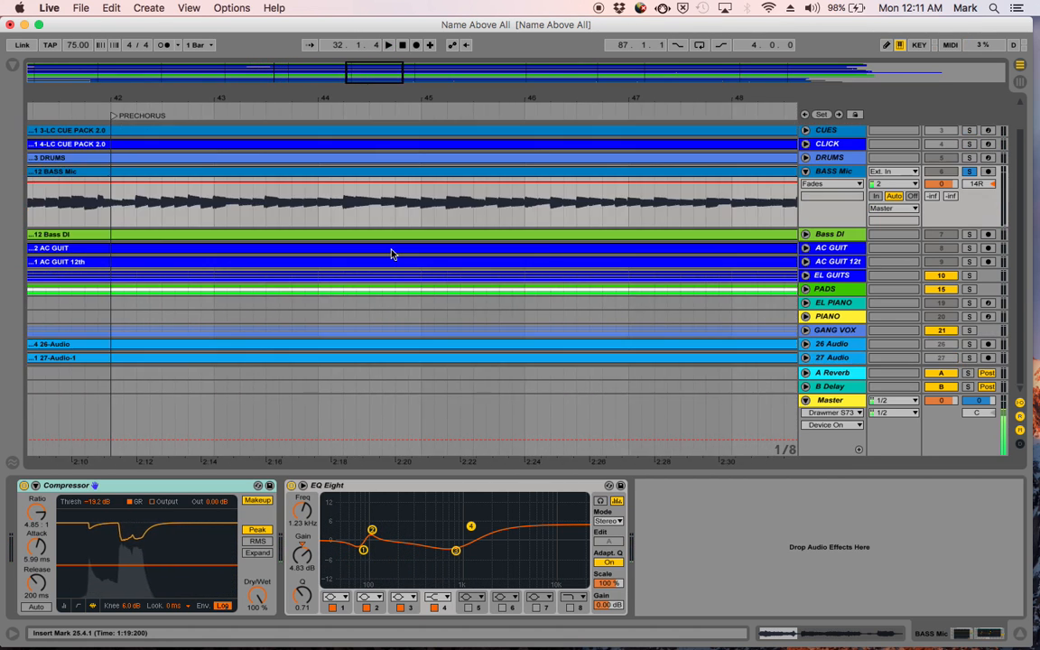
scroll(390, 253, "up", 1)
scroll(390, 252, "right", 15)
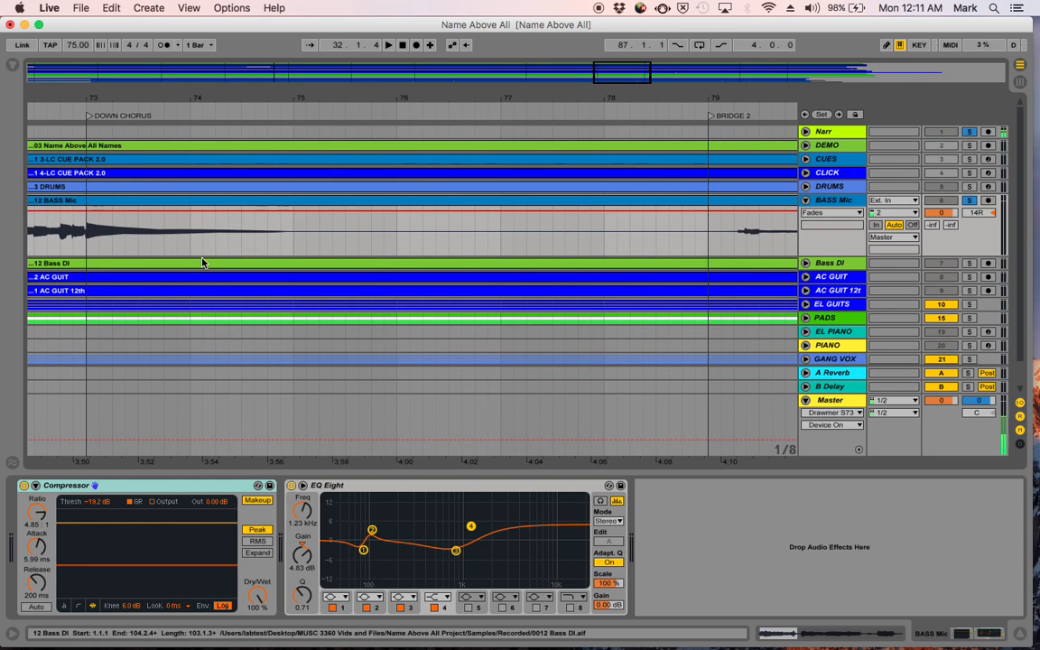
left_click(73, 242)
key("space")
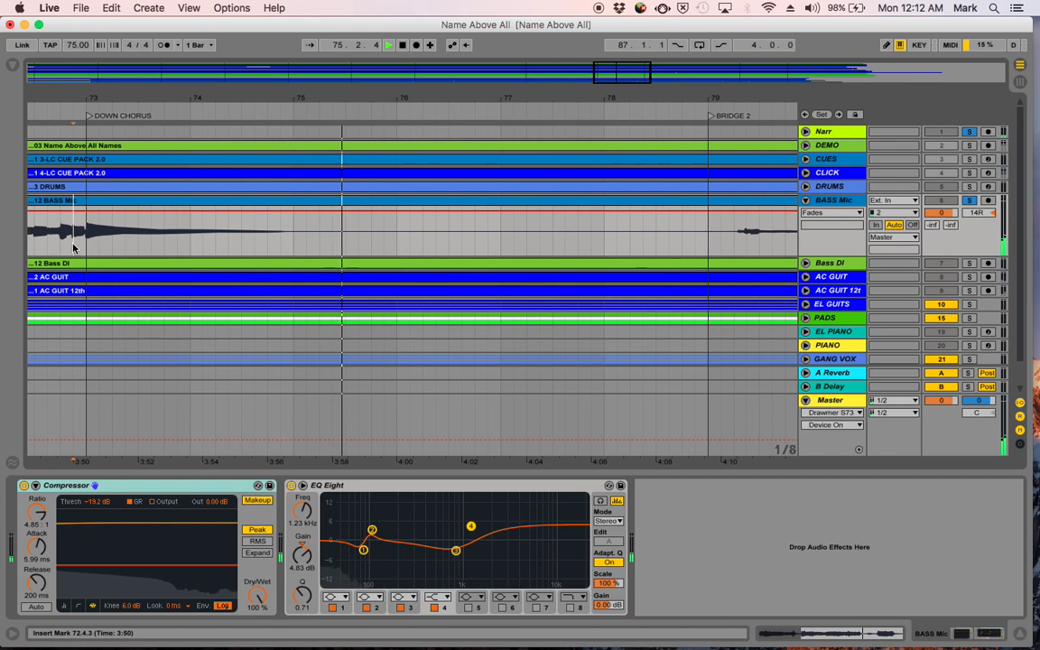
key("space")
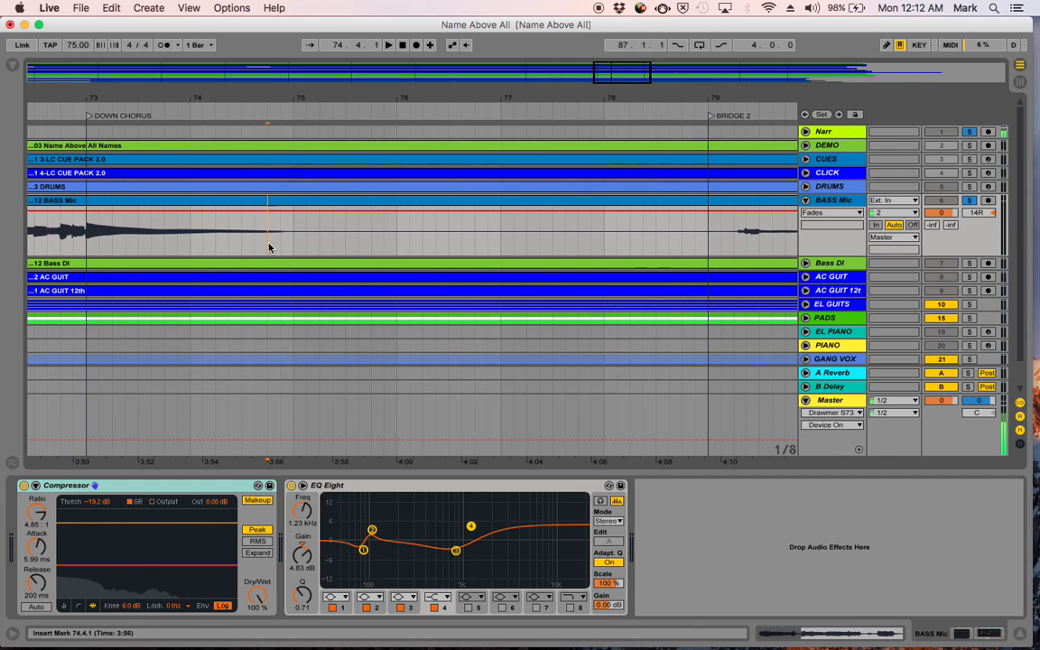
- Audition the quiet part of the BASS Mic clip after DOWN CHORUS, starting from 74.4.1, 74.3.1 and 77.2.1
key("space")
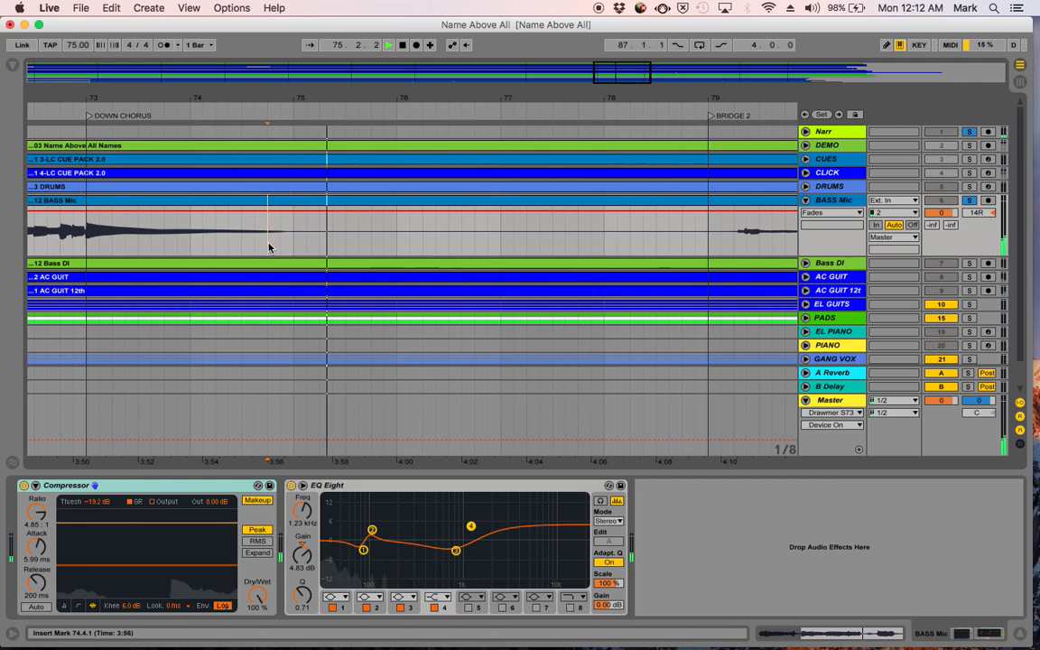
left_click(240, 245)
key("space")
key("space")
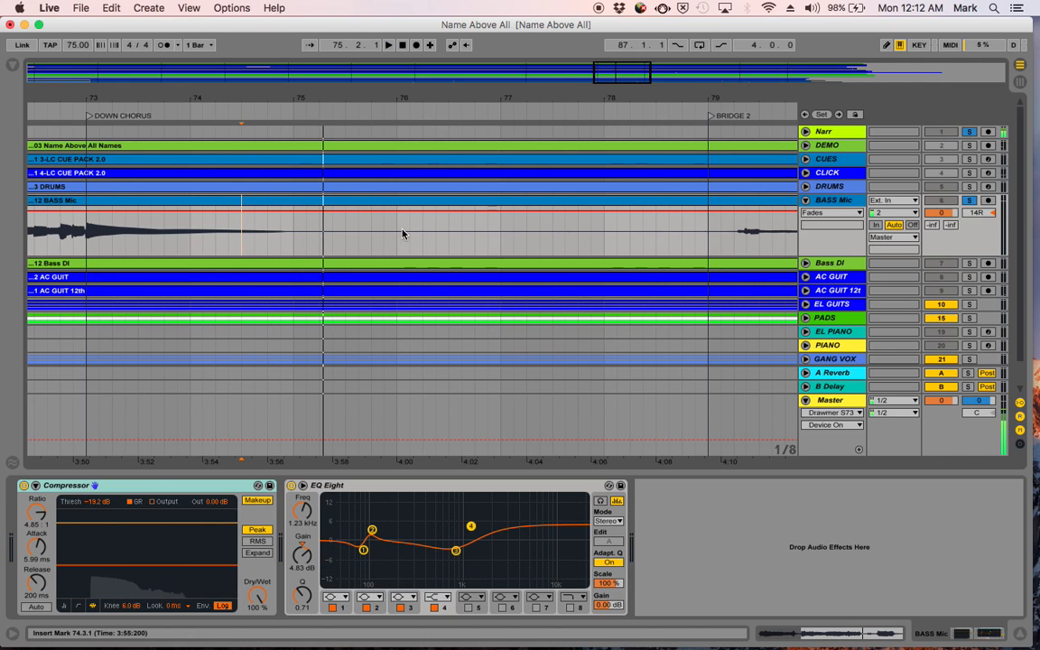
left_click(522, 243)
key("space")
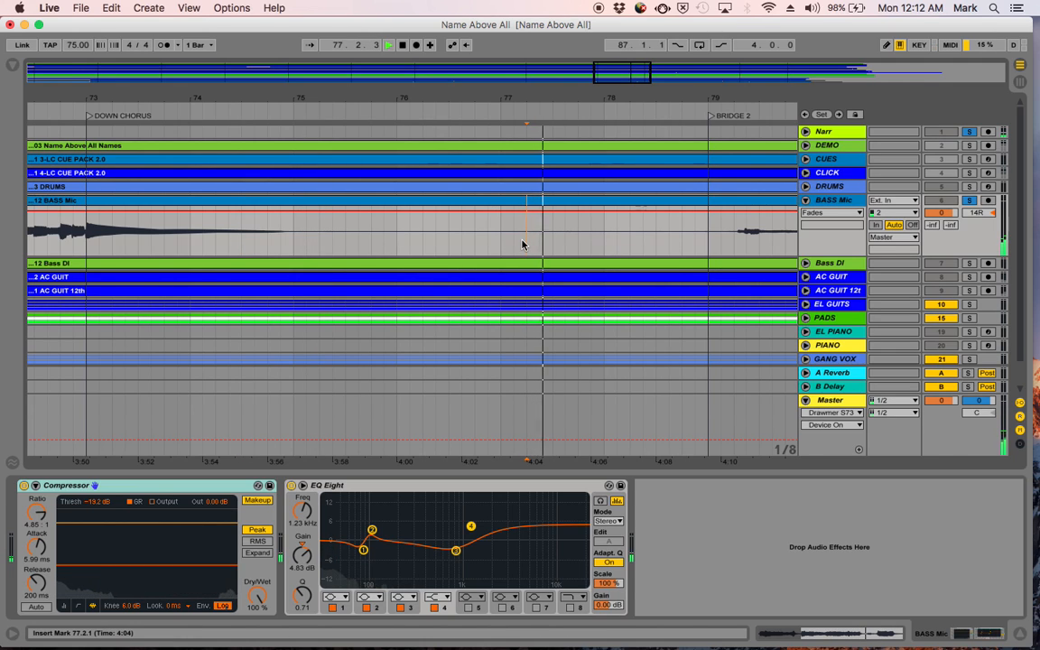
key("space")
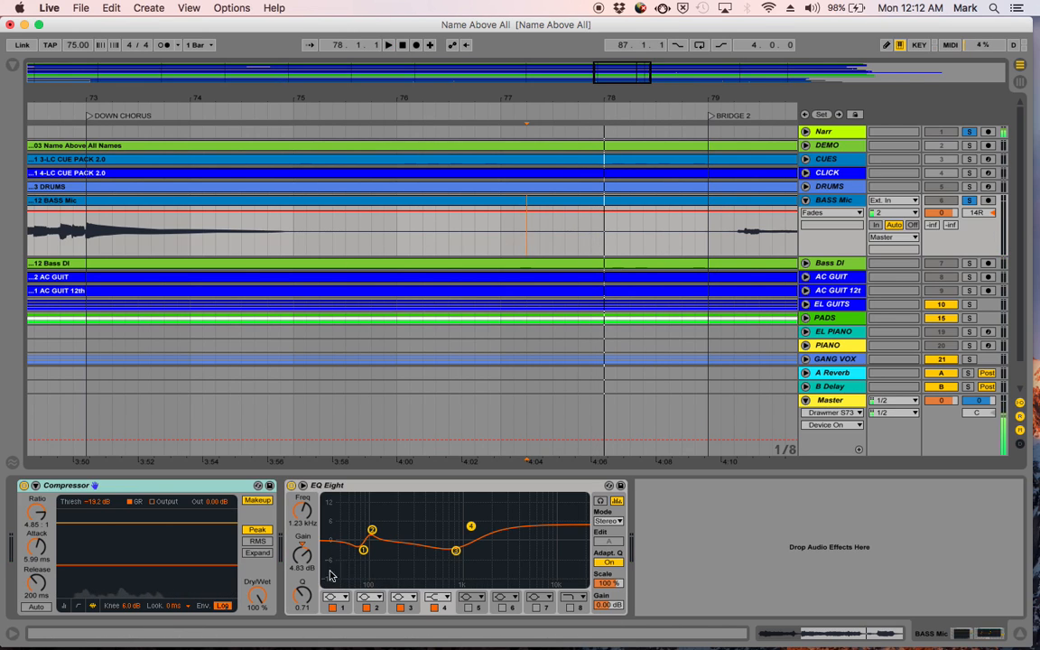
- Audition the BASS Mic track from 76.1.1 into BRIDGE 2 and delete its audio from 75.1.1 to 79.1.1
left_click(394, 244)
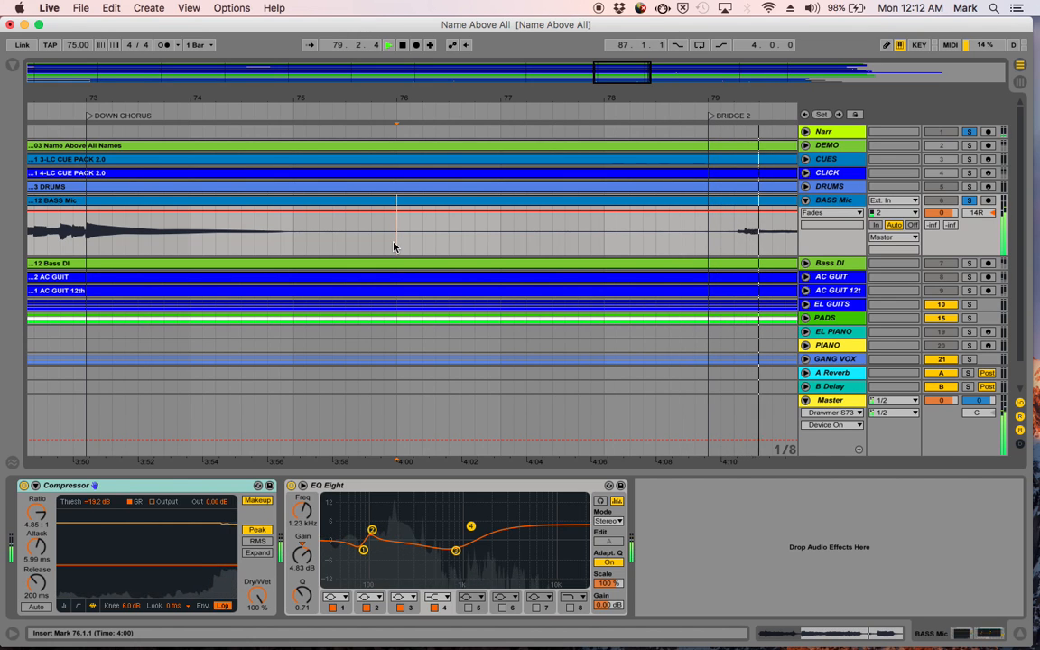
key("space")
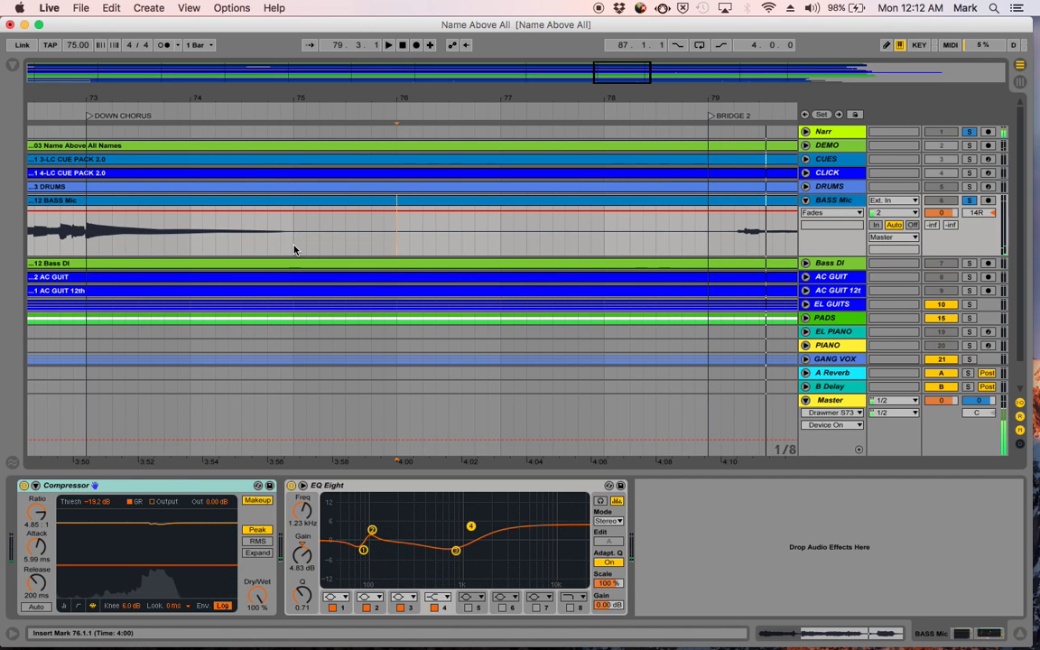
left_click_drag(292, 243, 707, 252)
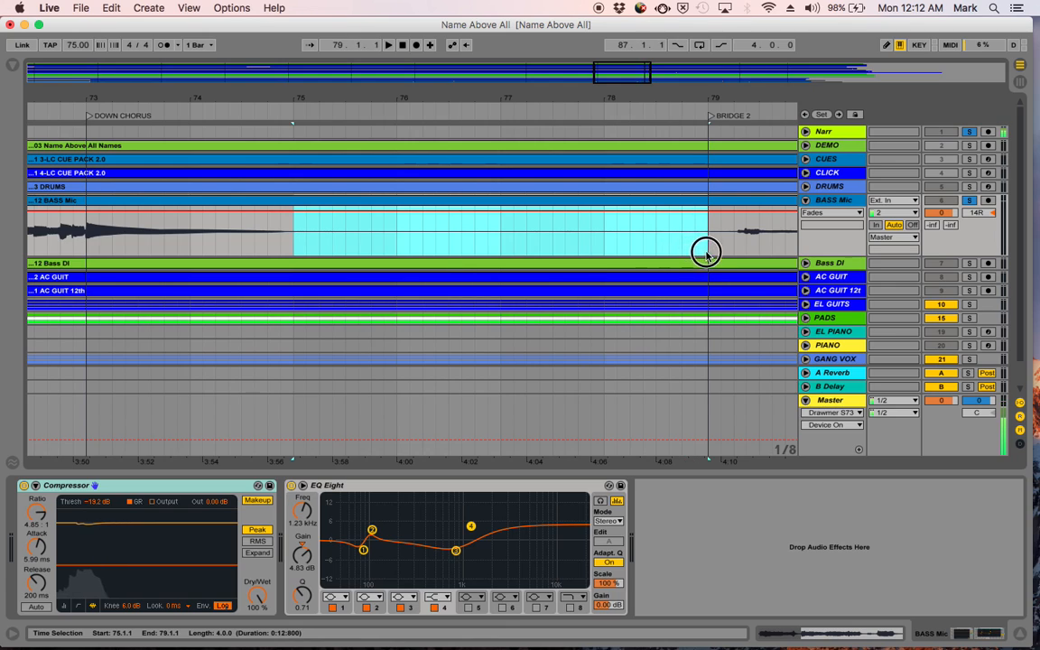
key("super+e")
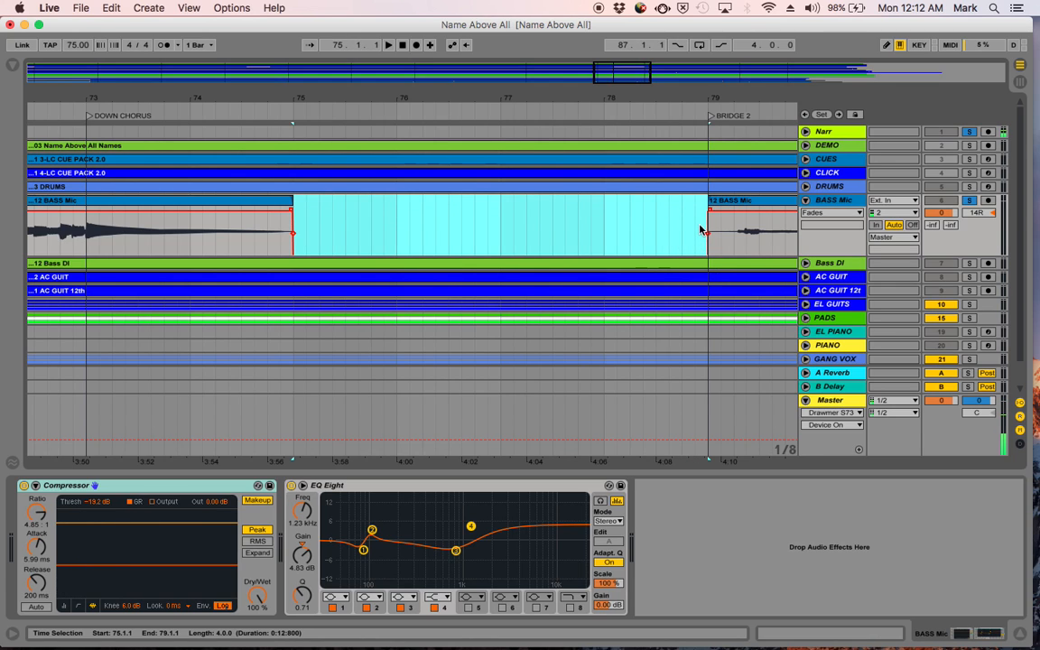
- Trim the start of the BASS Mic clip at BRIDGE 2 to 79.2.1 and extend its fade-in to about 79.2.2
left_click_drag(711, 200, 730, 200)
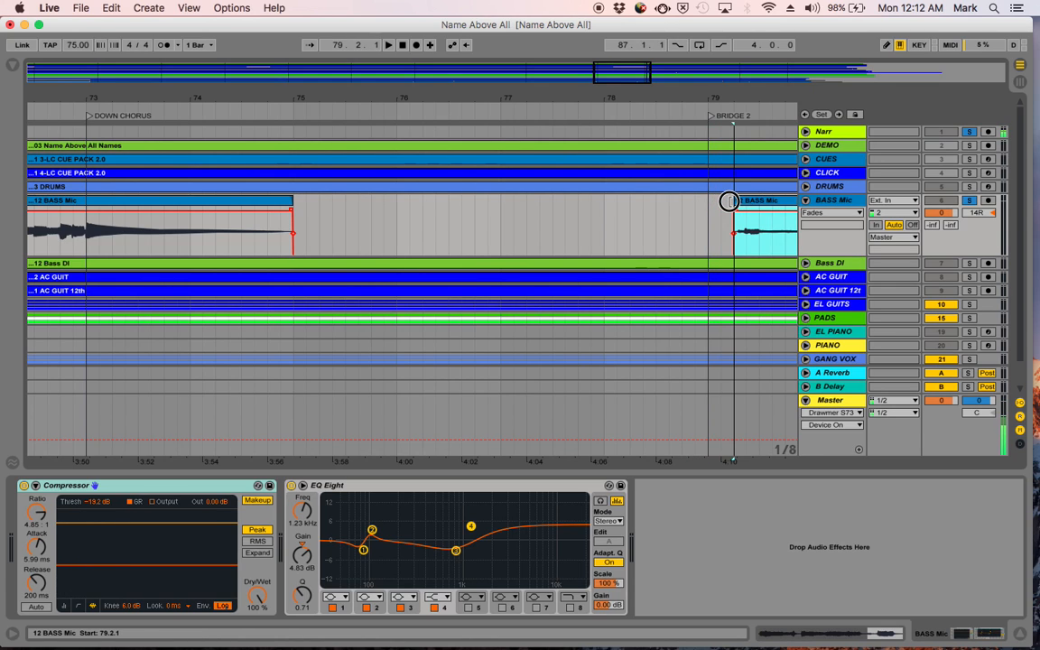
left_click_drag(738, 94, 515, 94)
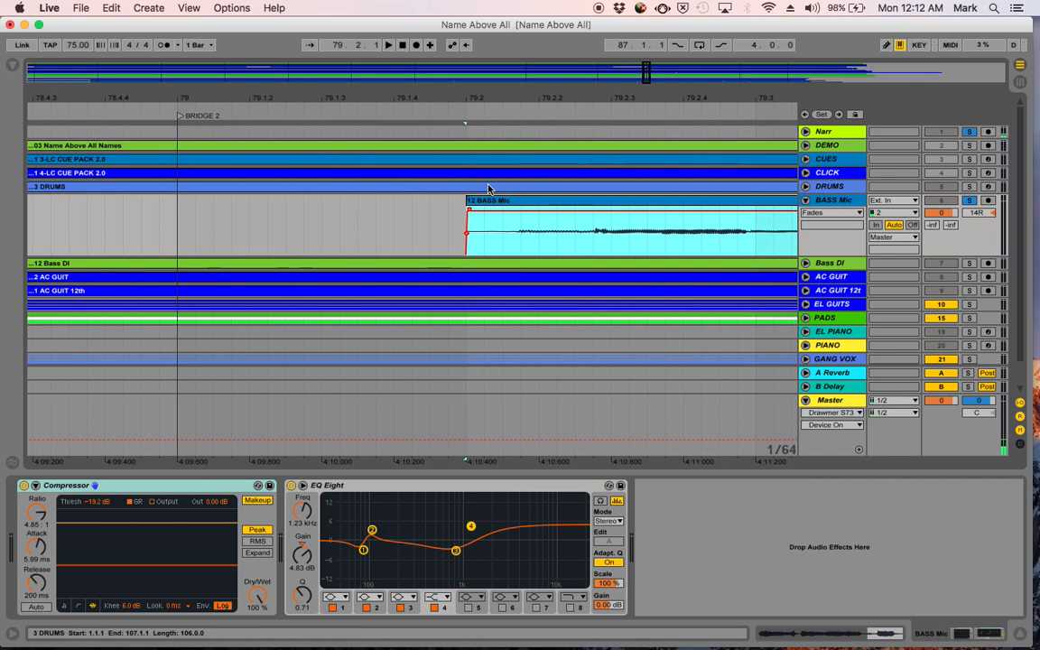
left_click_drag(472, 213, 513, 214)
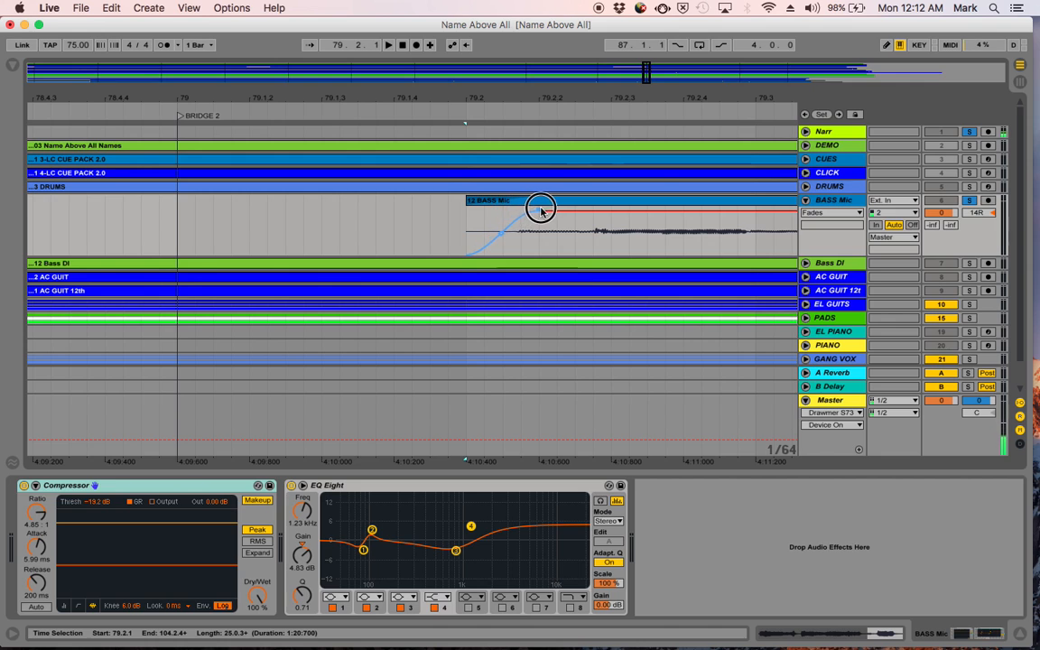
- Fade out the BASS Mic clip after DOWN CHORUS from about bar 74 and play the ending from 72.4.1
left_click_drag(442, 97, 659, 97)
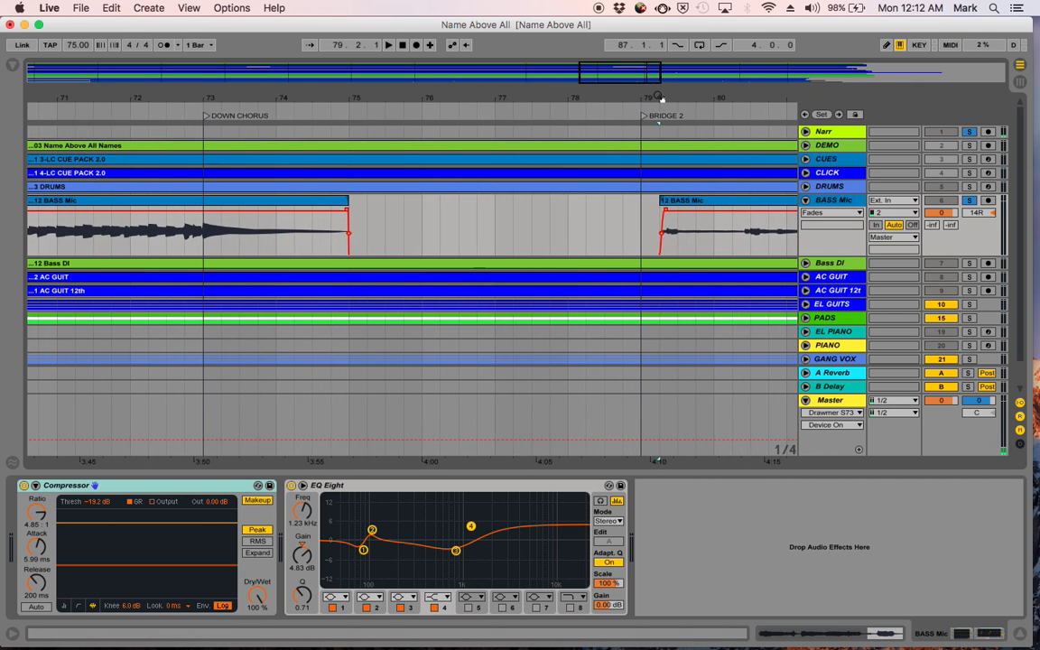
left_click(348, 213)
left_click_drag(325, 218, 278, 228)
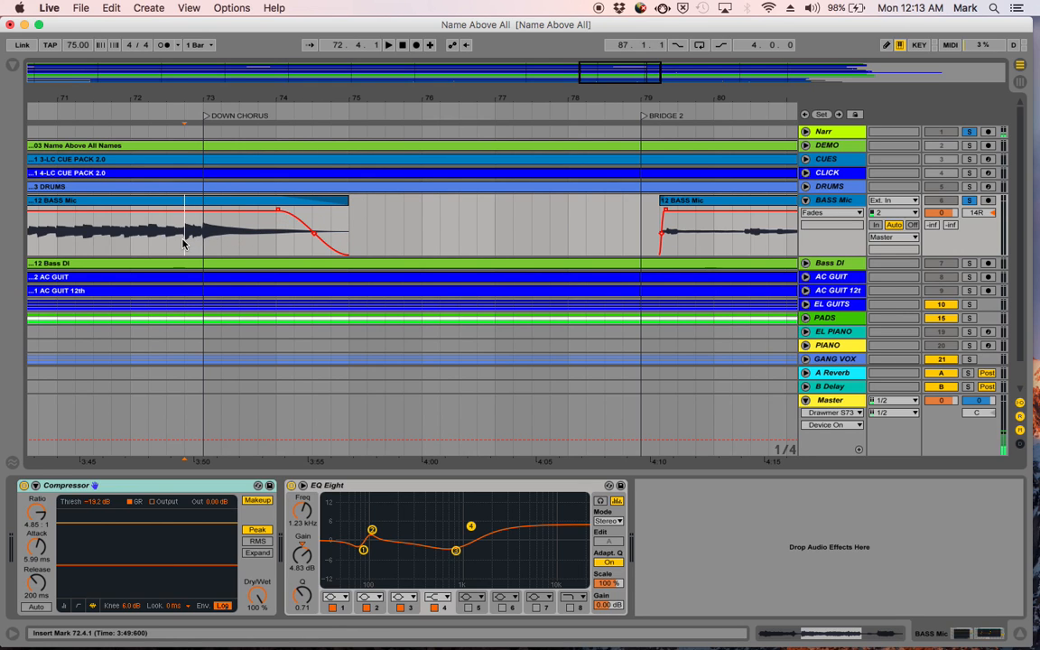
key("space")
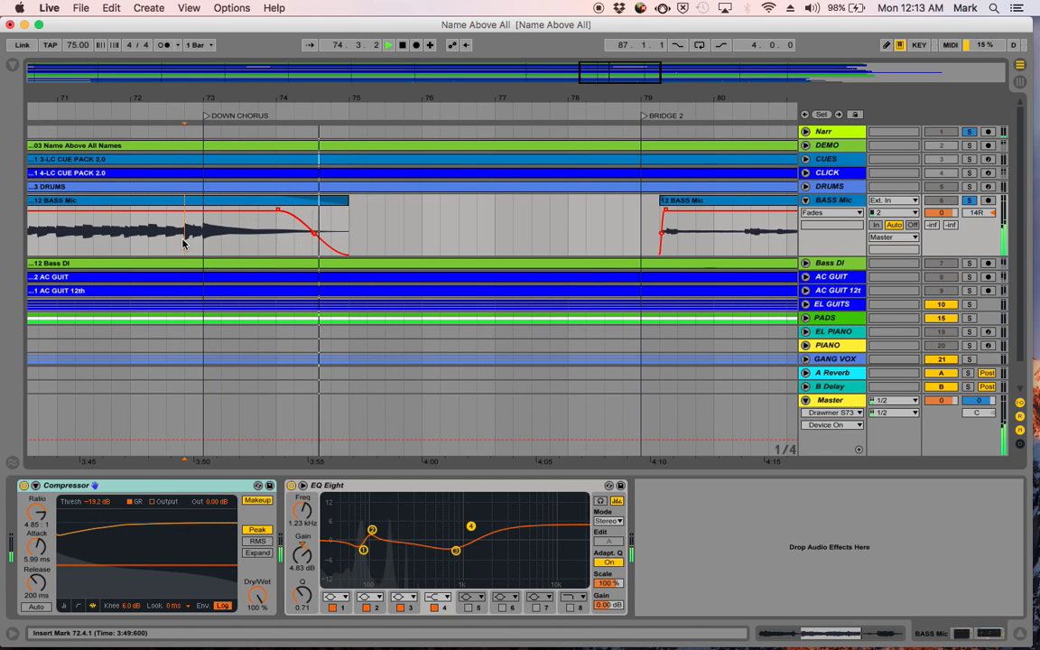
key("space")
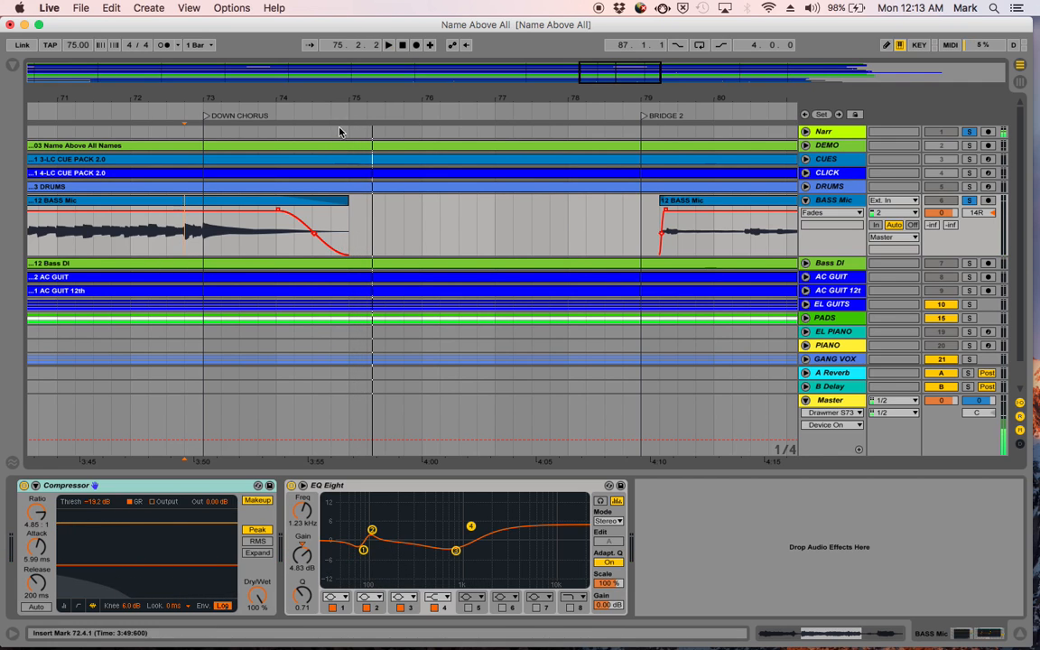
- Trim the end of the BASS Mic clip after DOWN CHORUS back to 74.4.1 and play its fade-out from 72.2.4
left_click_drag(340, 96, 342, 98)
left_click_drag(378, 200, 303, 219)
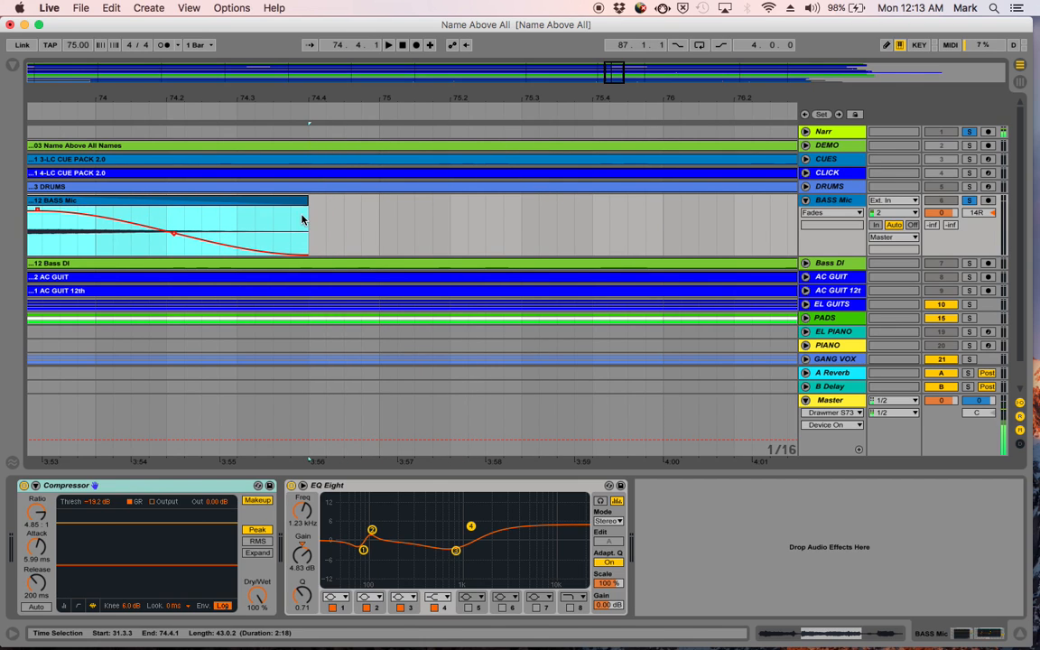
scroll(194, 216, "left", 10)
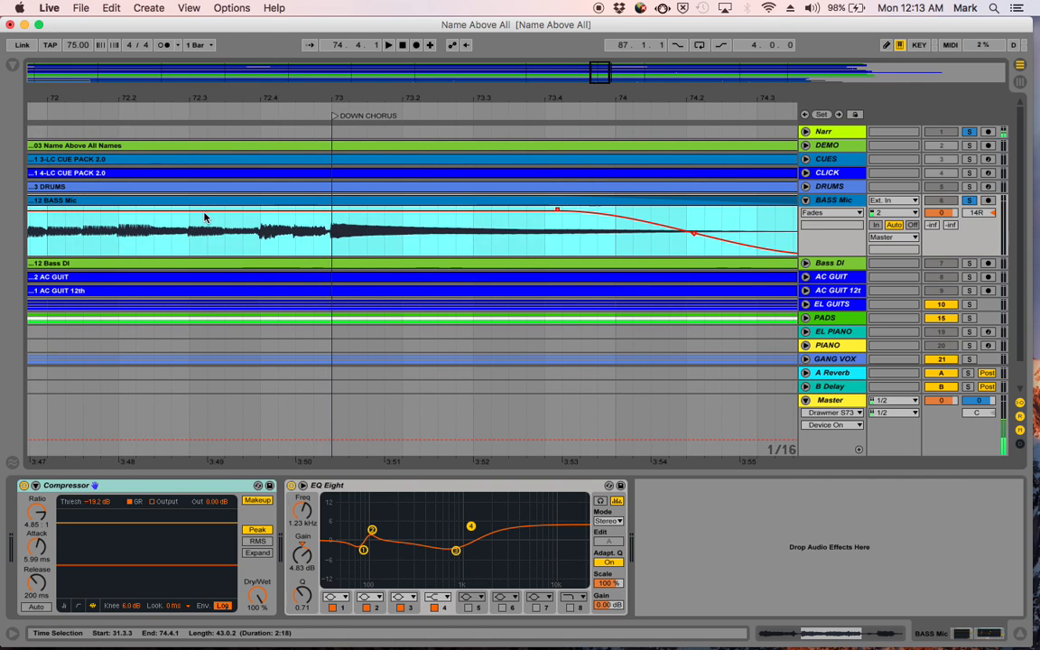
left_click(180, 233)
key("space")
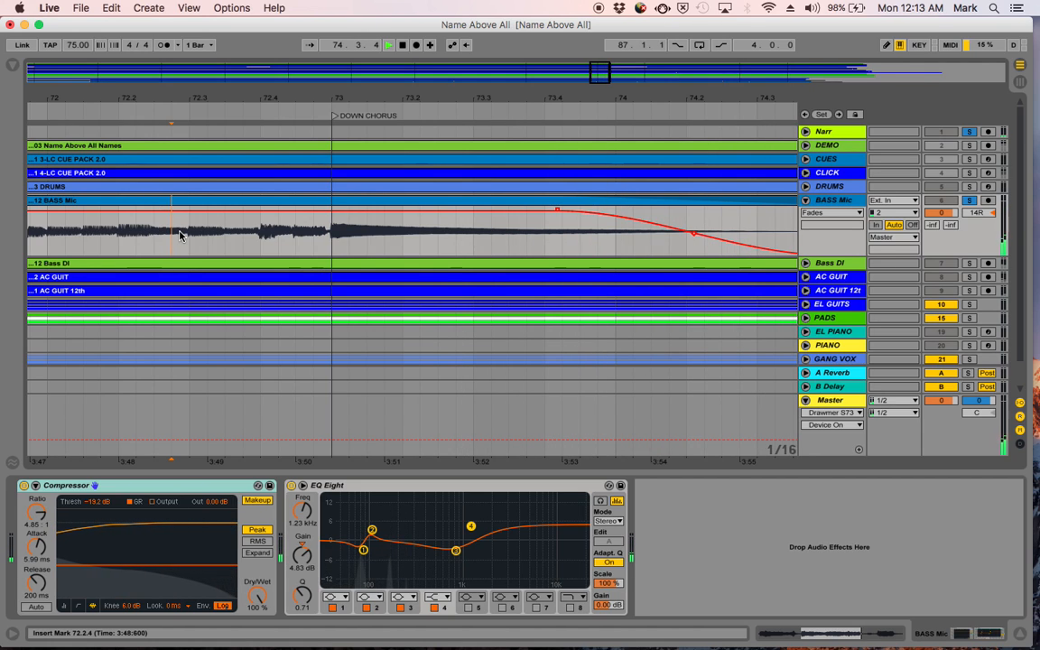
- Audition the BASS Mic track's final decay around END, starting playback from 96.4.1
left_click_drag(562, 101, 292, 93)
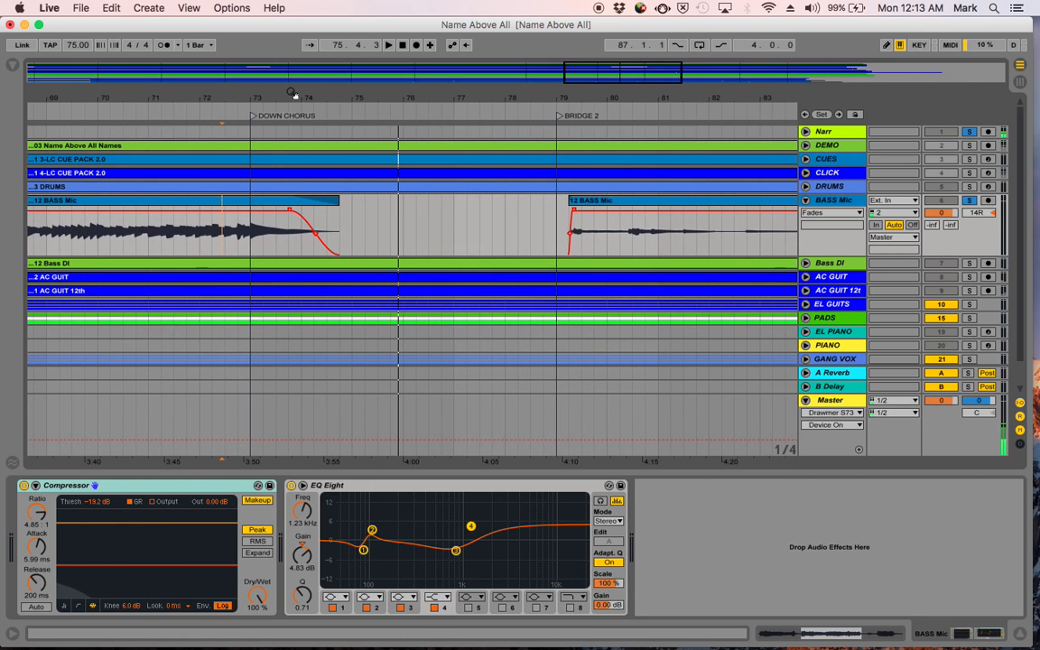
scroll(454, 212, "right", 10)
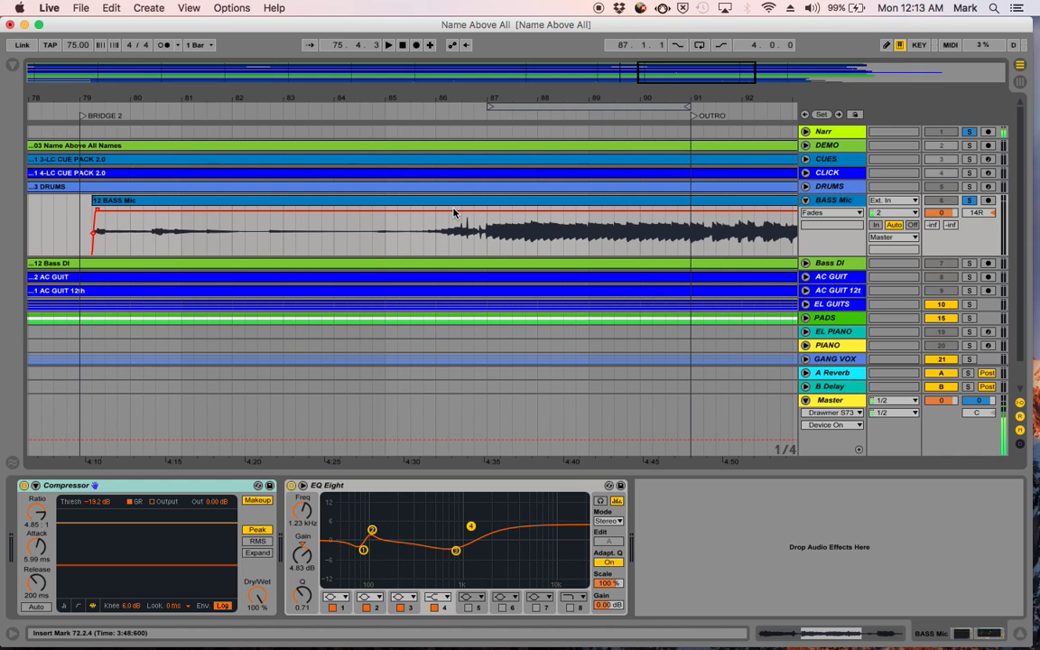
scroll(483, 232, "right", 8)
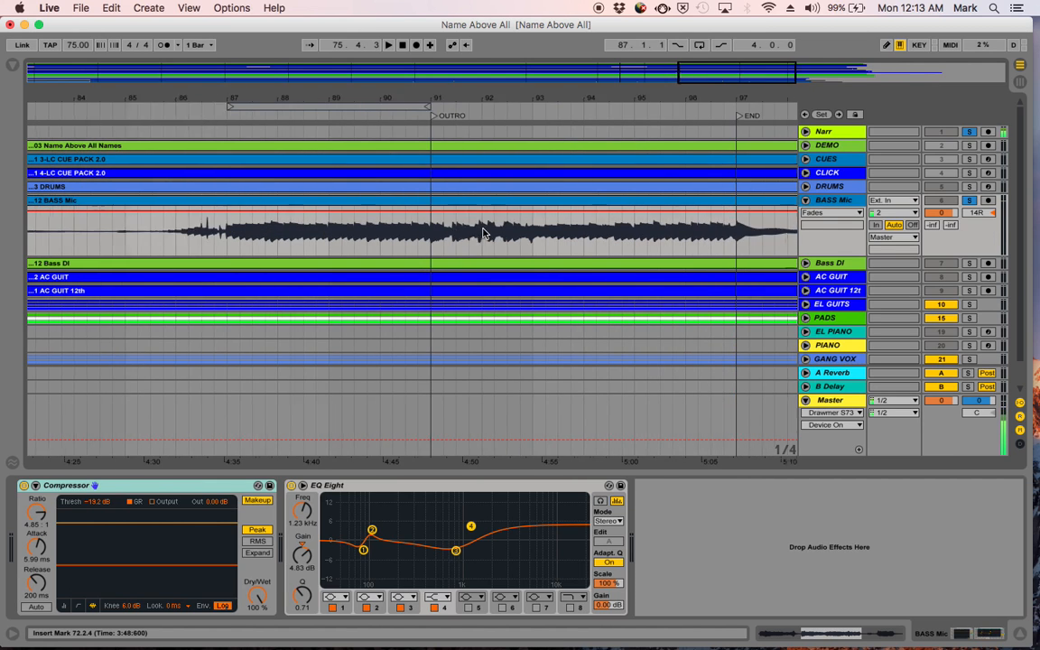
scroll(449, 255, "right", 4)
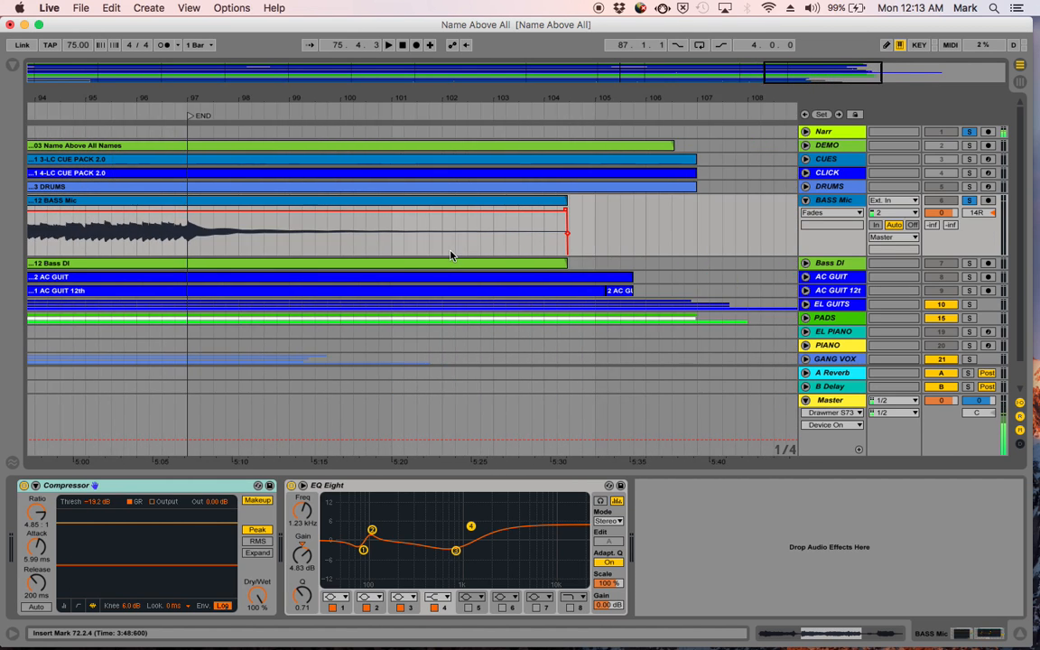
left_click(183, 249)
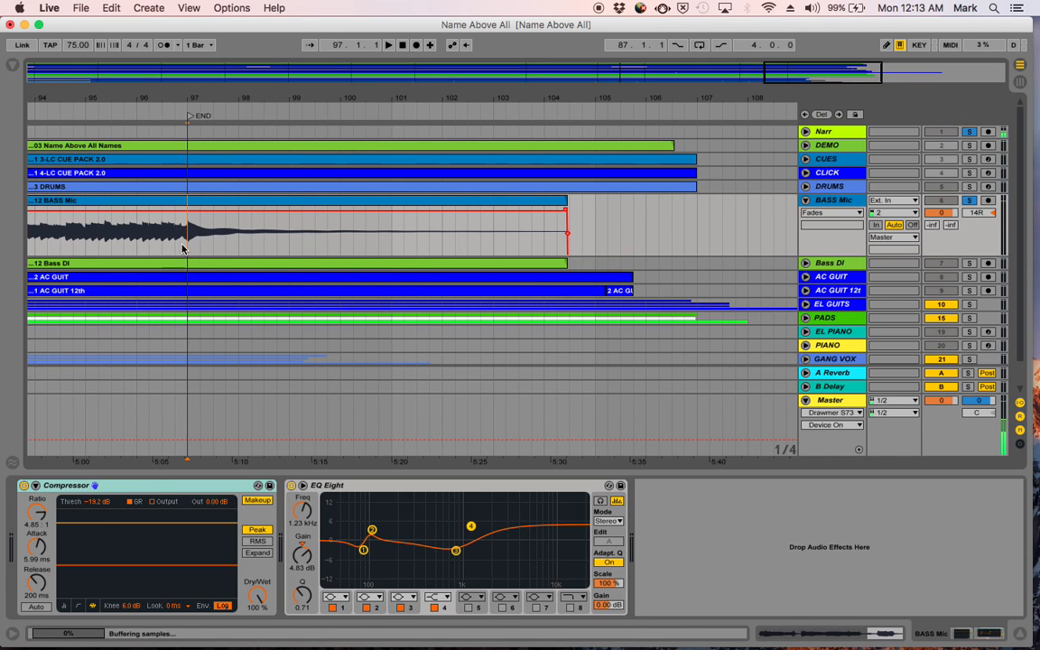
left_click(176, 249)
key("space")
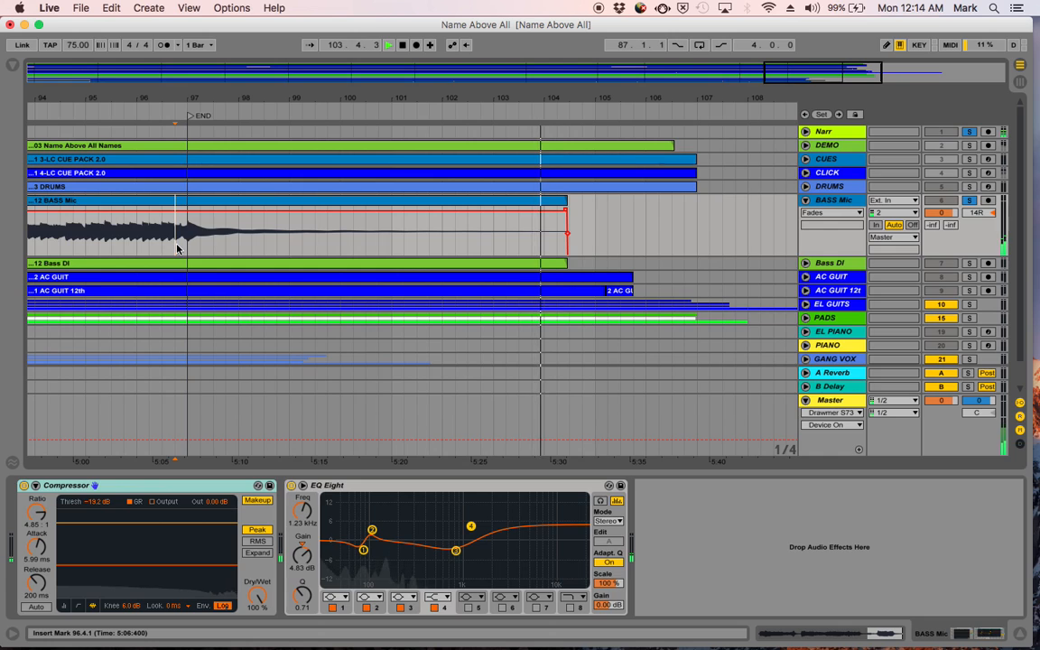
key("space")
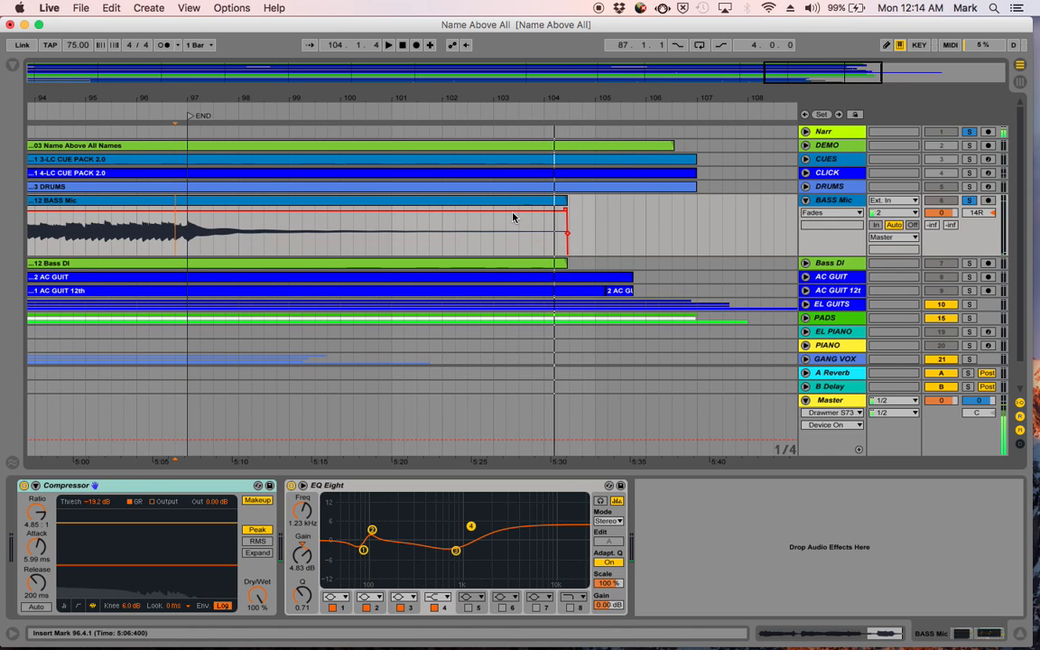
- Trim the end of the last BASS Mic clip to bar 104, fade it out from about bar 102, and play it from 101.2.1
left_click_drag(565, 200, 454, 226)
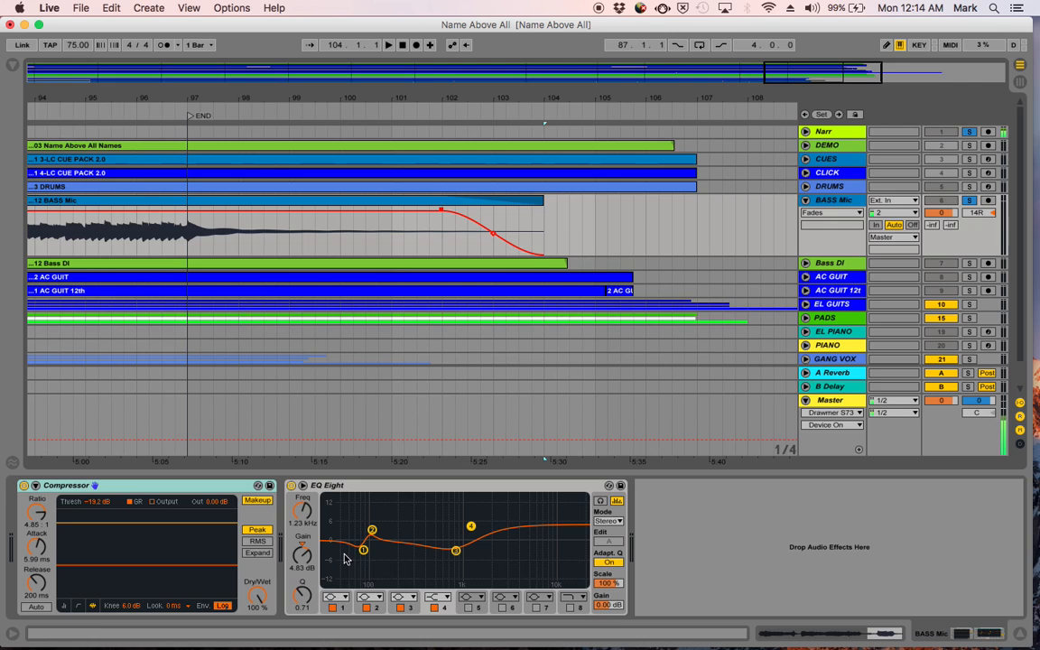
left_click(402, 248)
key("space")
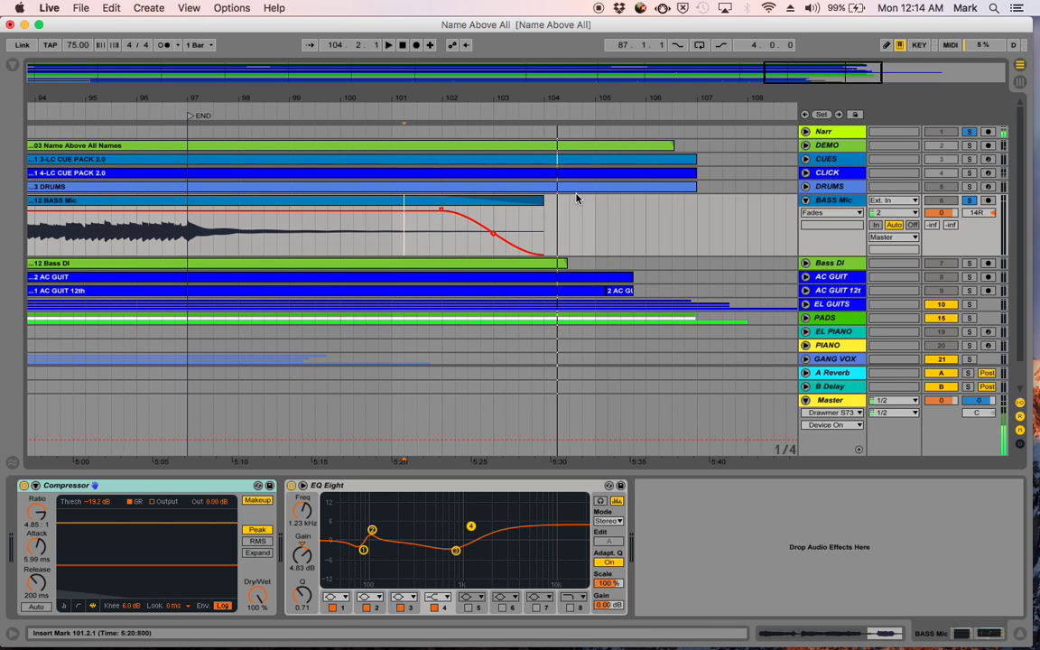
- Collapse the BASS Mic track, solo Bass DI in its place and expand the Bass DI track
left_click(806, 203)
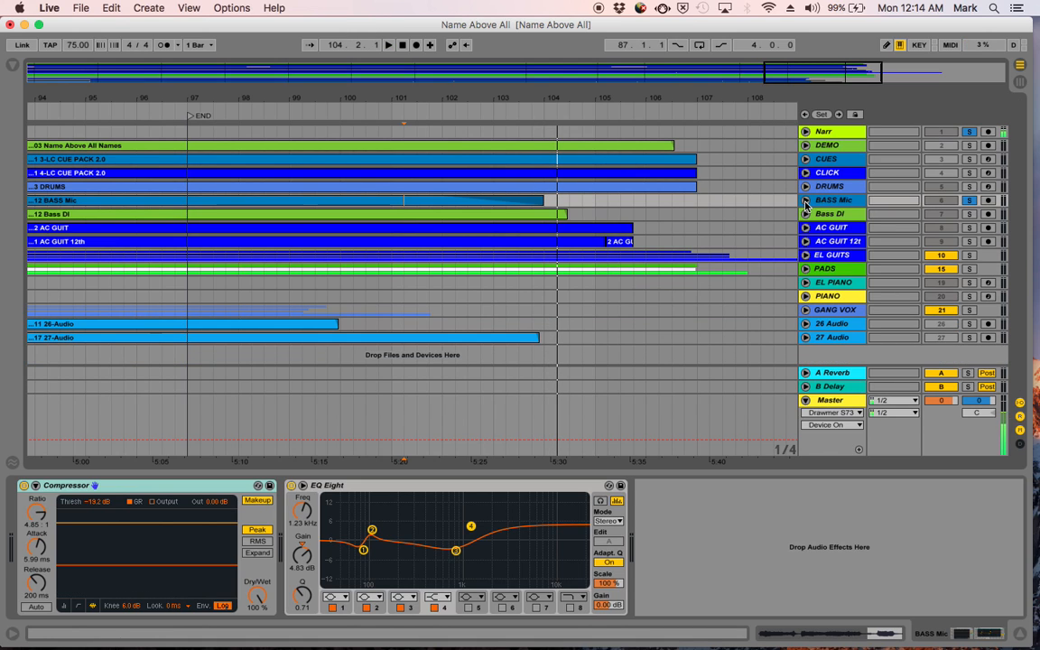
left_click(970, 202)
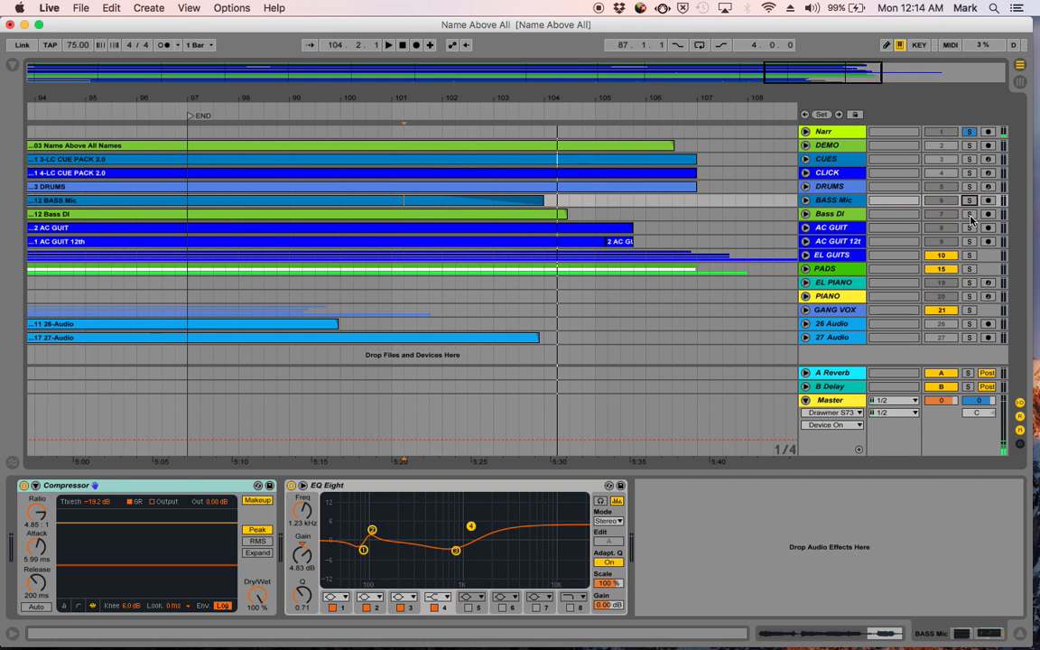
left_click(805, 214)
- Play the beginning of the Bass DI clip from the song start into INTRO
scroll(572, 202, "left", 20)
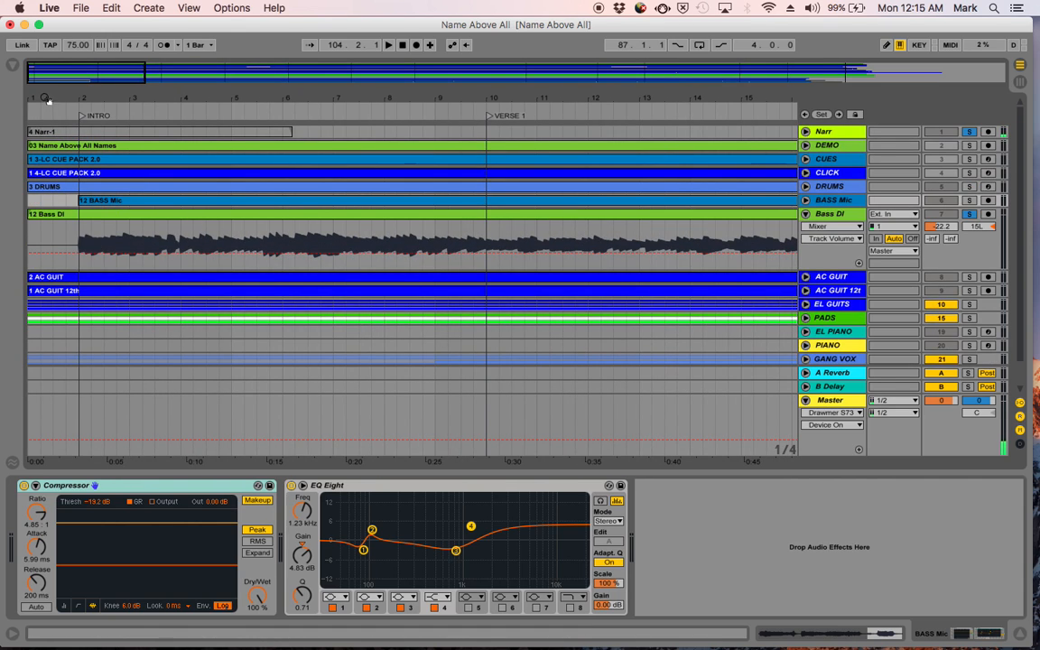
left_click_drag(44, 96, 144, 96)
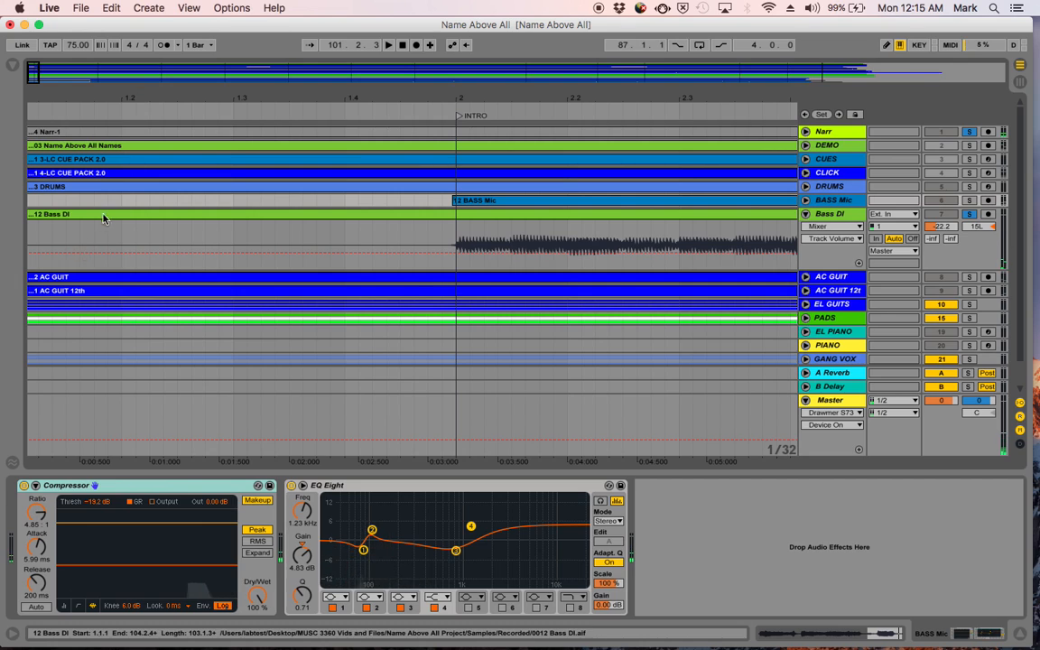
left_click(104, 214)
key("space")
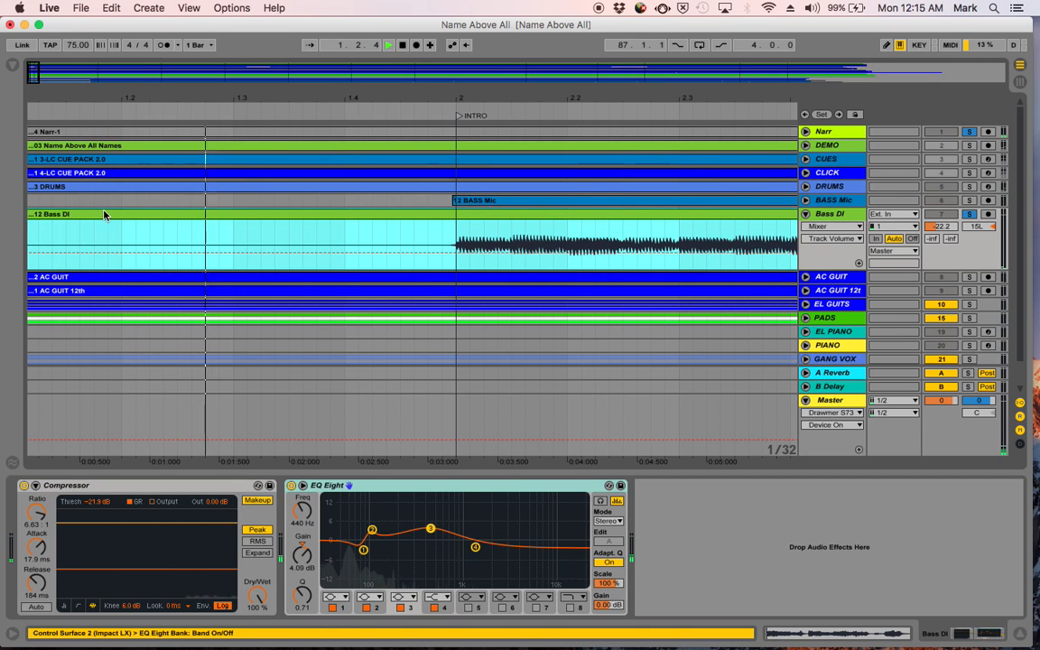
key("space")
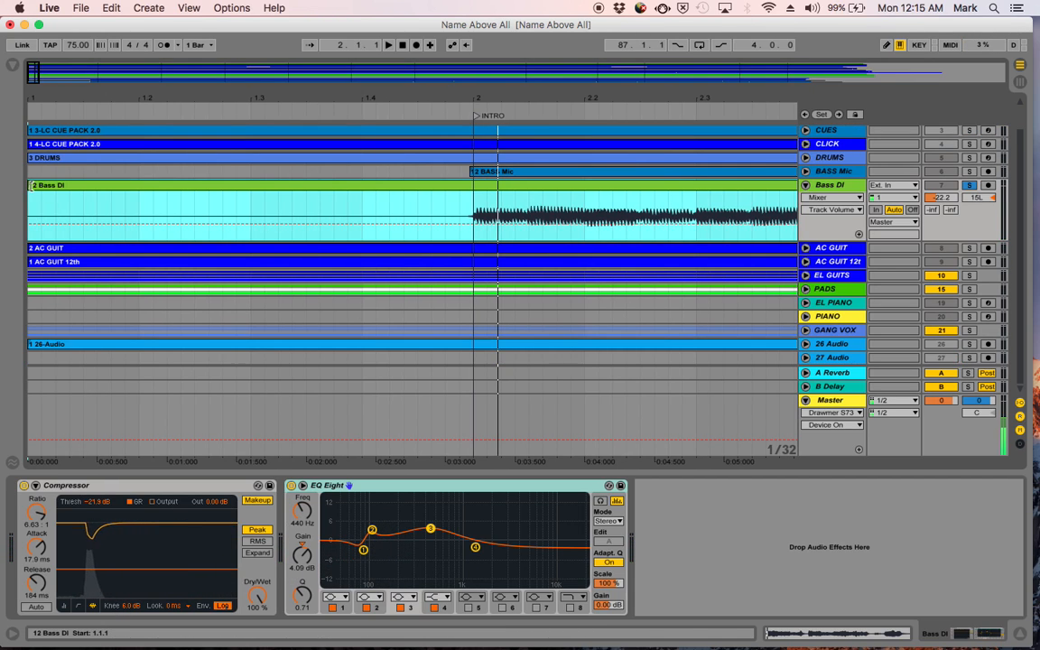
- Trim the start of the Bass DI clip to line up with the BASS Mic clip's start just before INTRO
left_click(206, 193)
left_click_drag(206, 193, 457, 193)
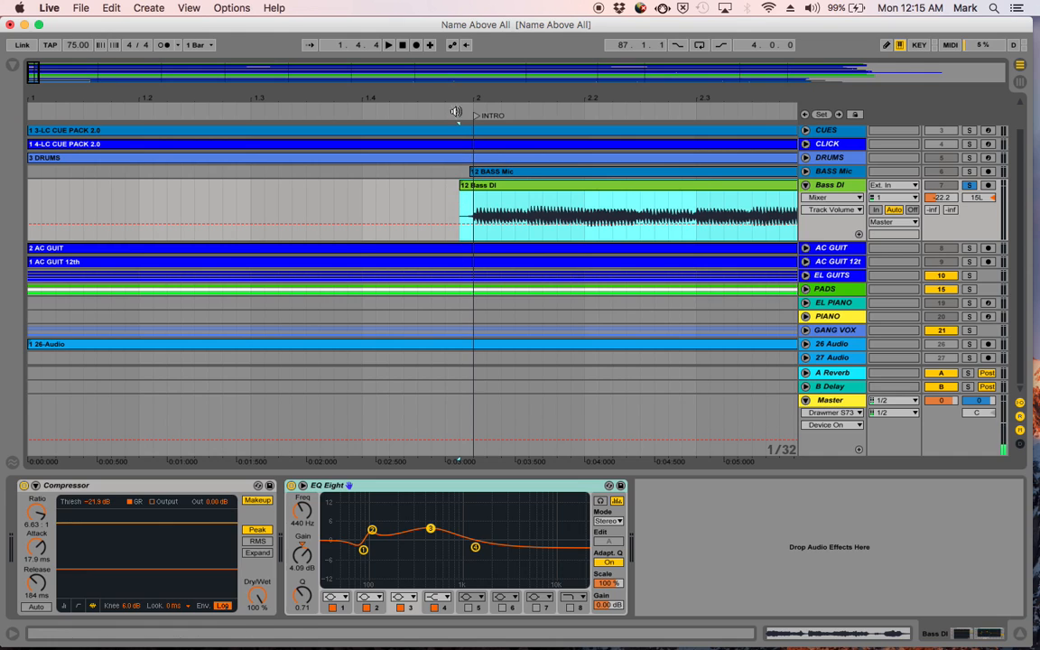
left_click_drag(465, 94, 467, 97)
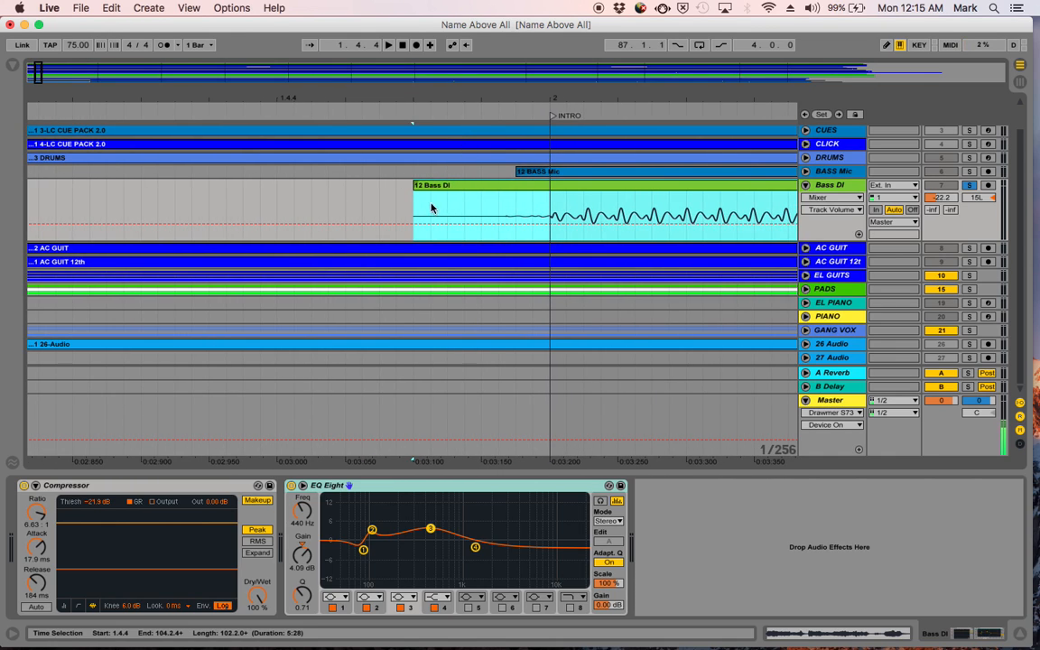
left_click_drag(416, 180, 520, 192)
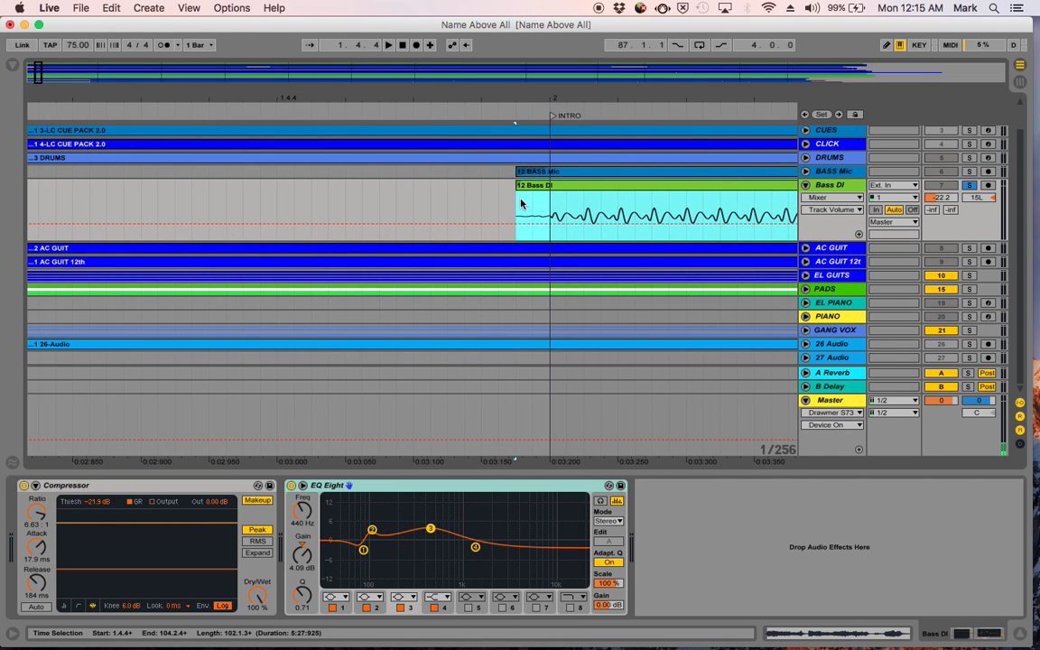
- Display the Fades on the Bass DI track and extend the first clip's fade-in to bar 2
left_click(832, 197)
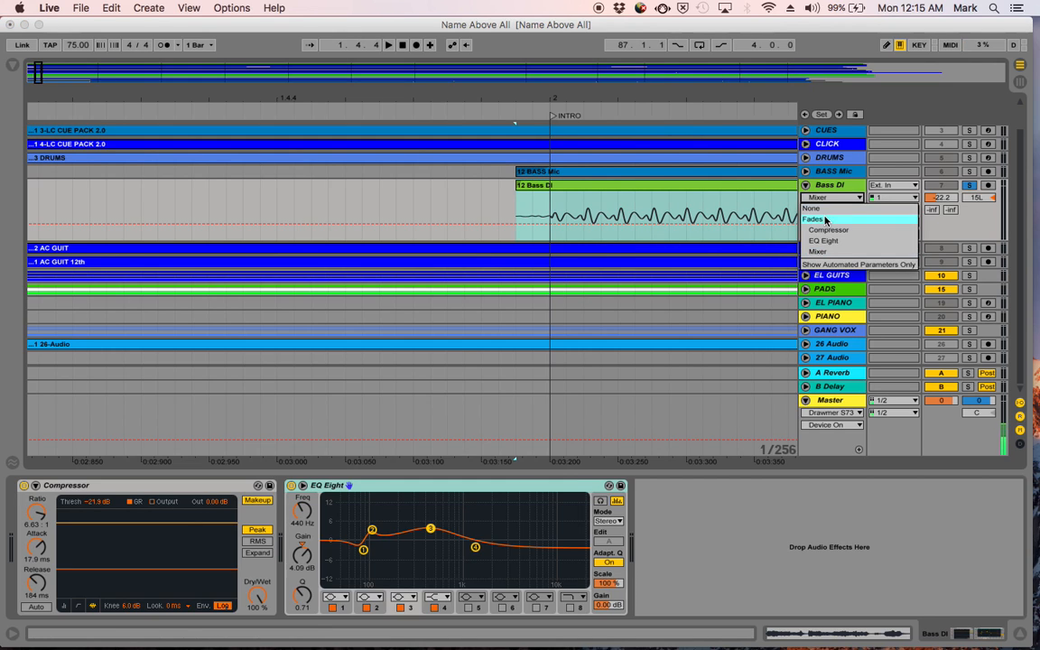
left_click(824, 222)
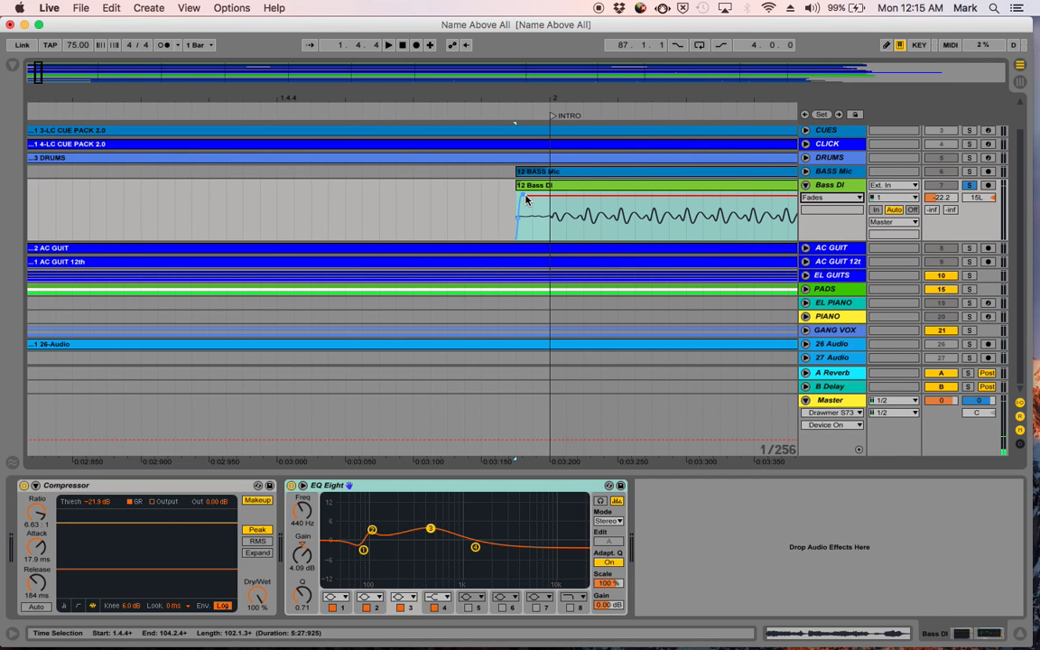
left_click_drag(526, 200, 551, 194)
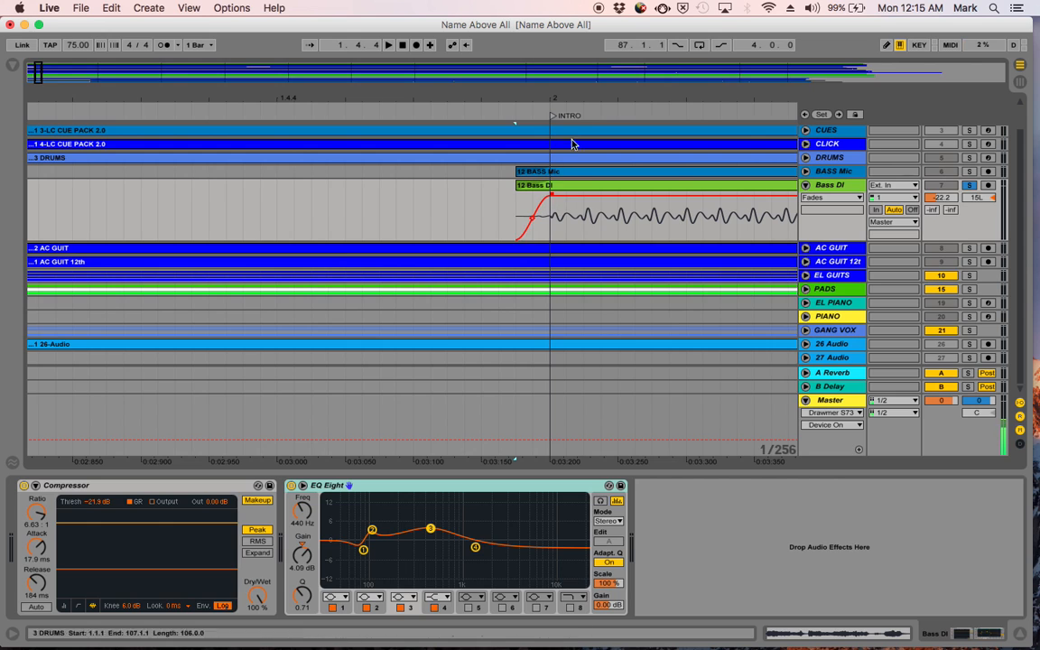
- Delete the Bass DI audio from 28.4.1 to 31.3.3, matching the gap in BASS Mic
left_click_drag(576, 96, 576, 5)
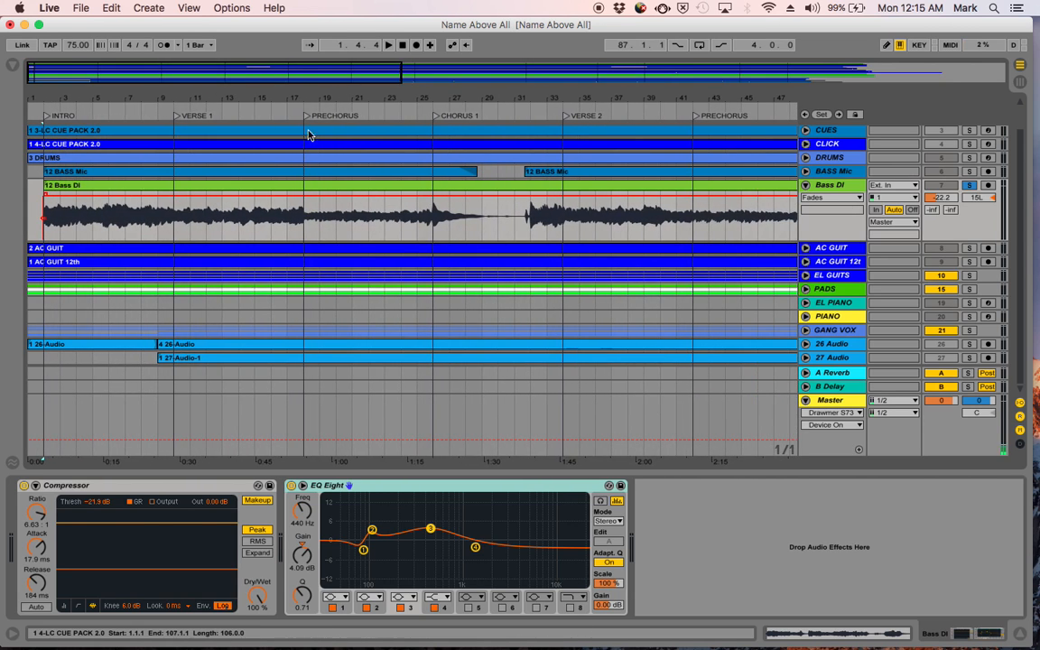
left_click_drag(492, 93, 620, 230)
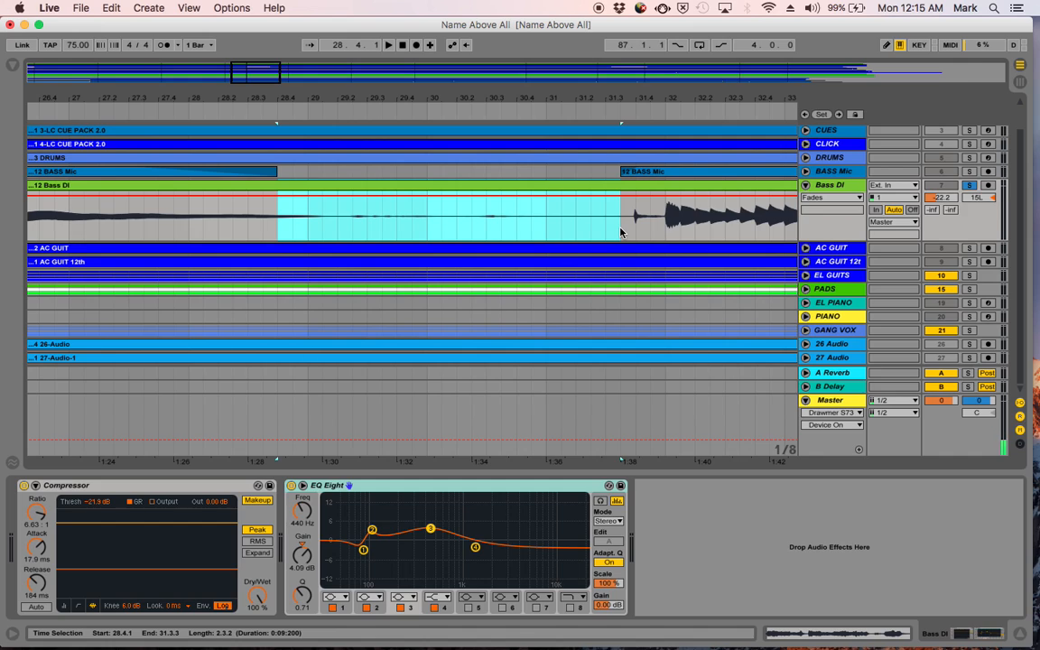
key("Delete")
- Extend the Bass DI fade-in after the gap to about 31.4 and start the fade-out before it at about 27.3, using BASS Mic's expanded fades as reference
left_click_drag(622, 190, 635, 196)
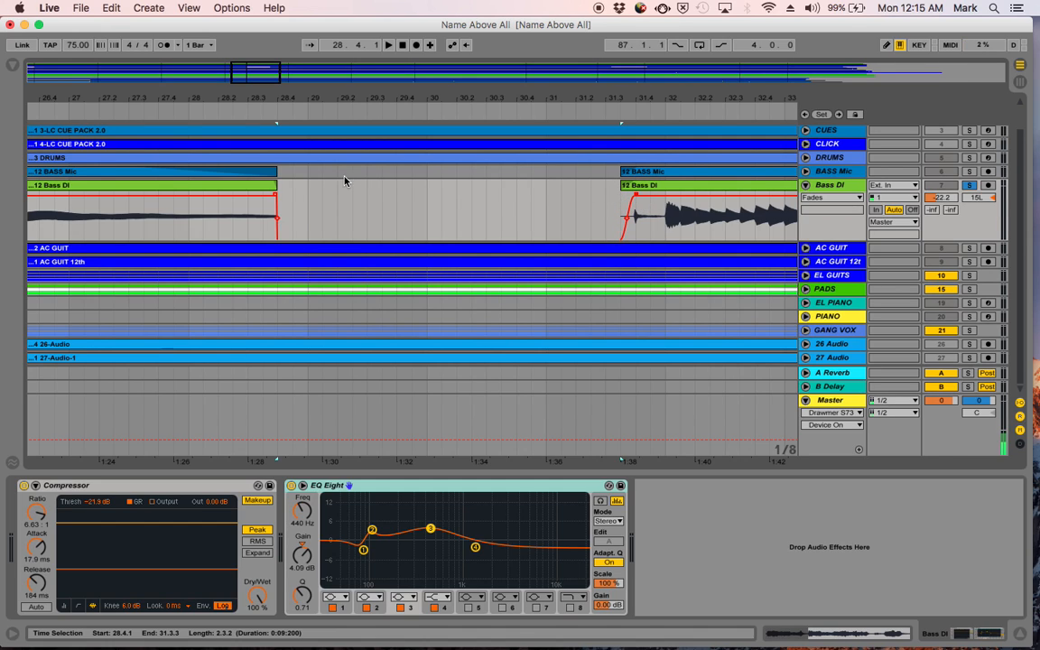
left_click_drag(277, 200, 145, 219)
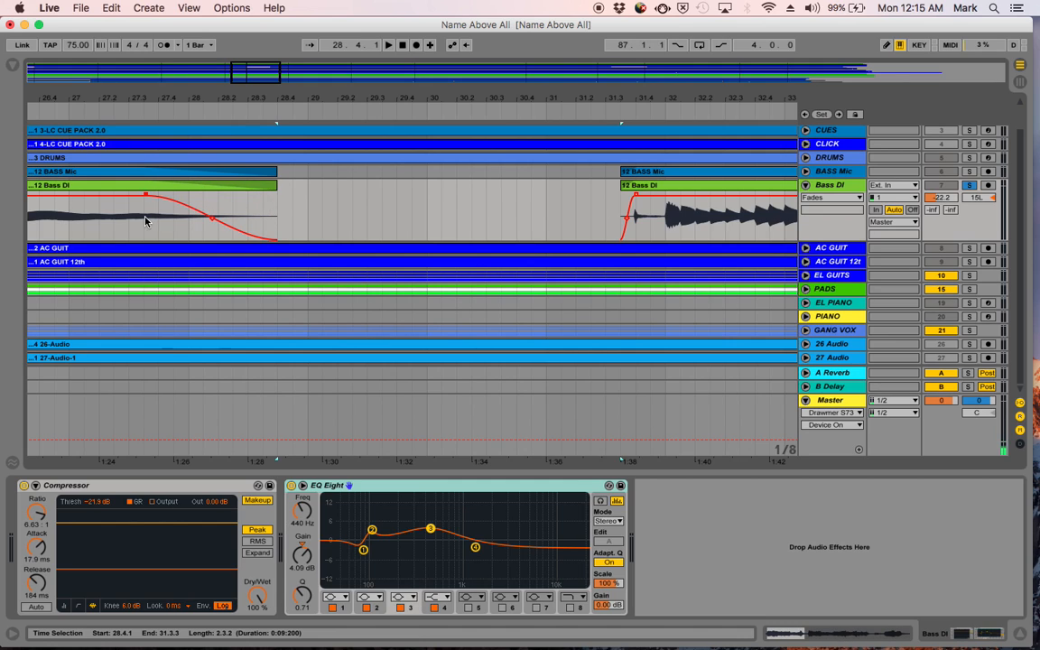
left_click(805, 173)
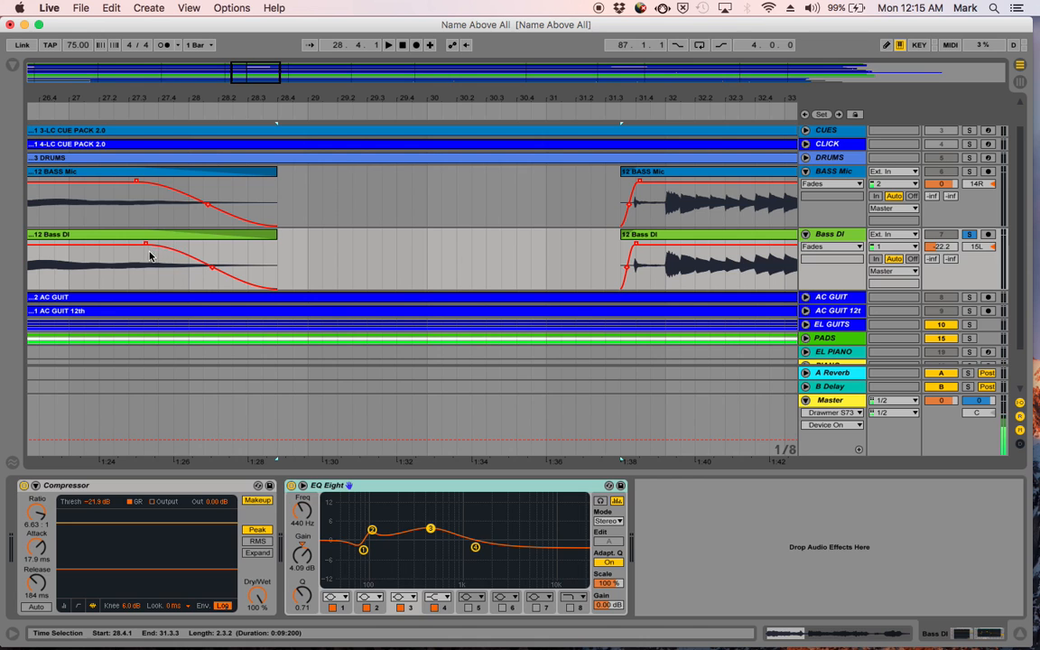
left_click_drag(145, 247, 127, 247)
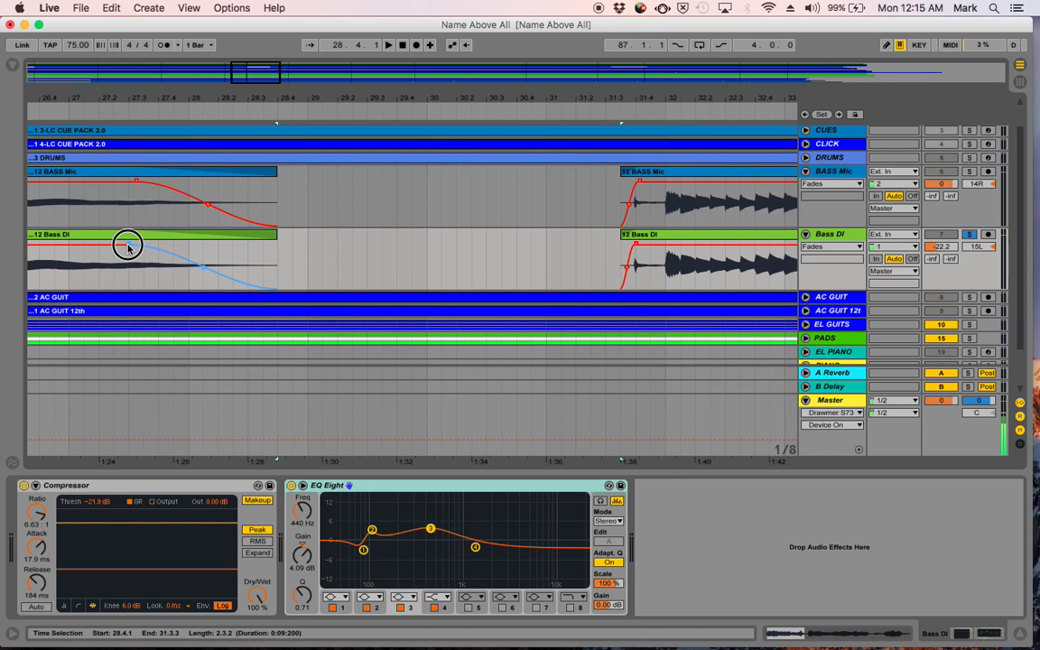
- Split the Bass DI clip at 75.1.1 after DOWN CHORUS
scroll(487, 239, "right", 15)
scroll(487, 239, "down", 3)
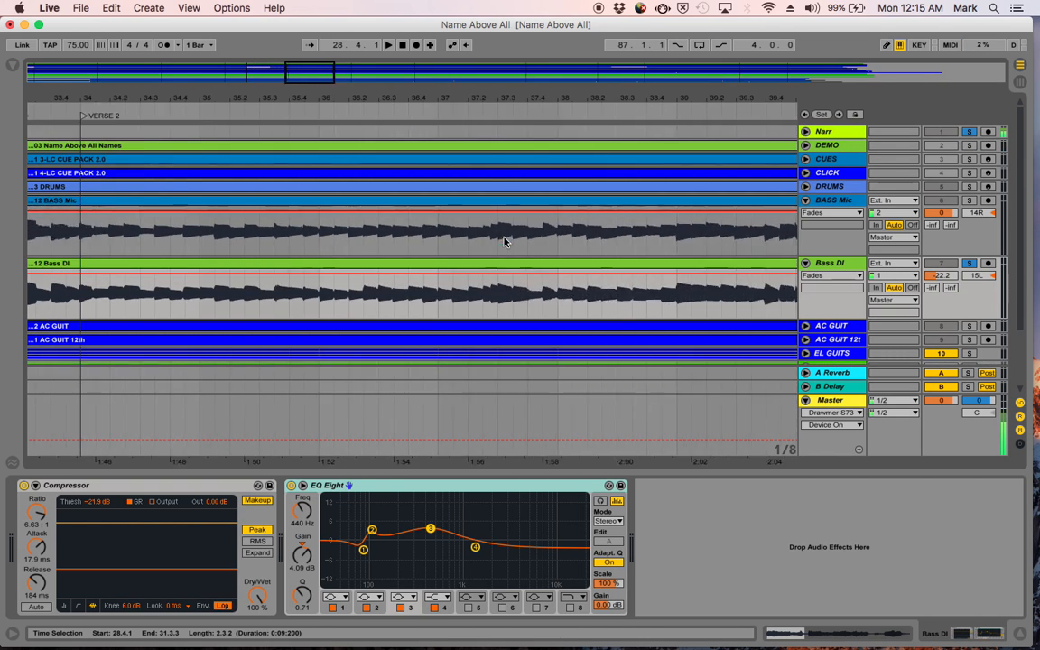
scroll(504, 241, "up", 3)
scroll(504, 241, "right", 17)
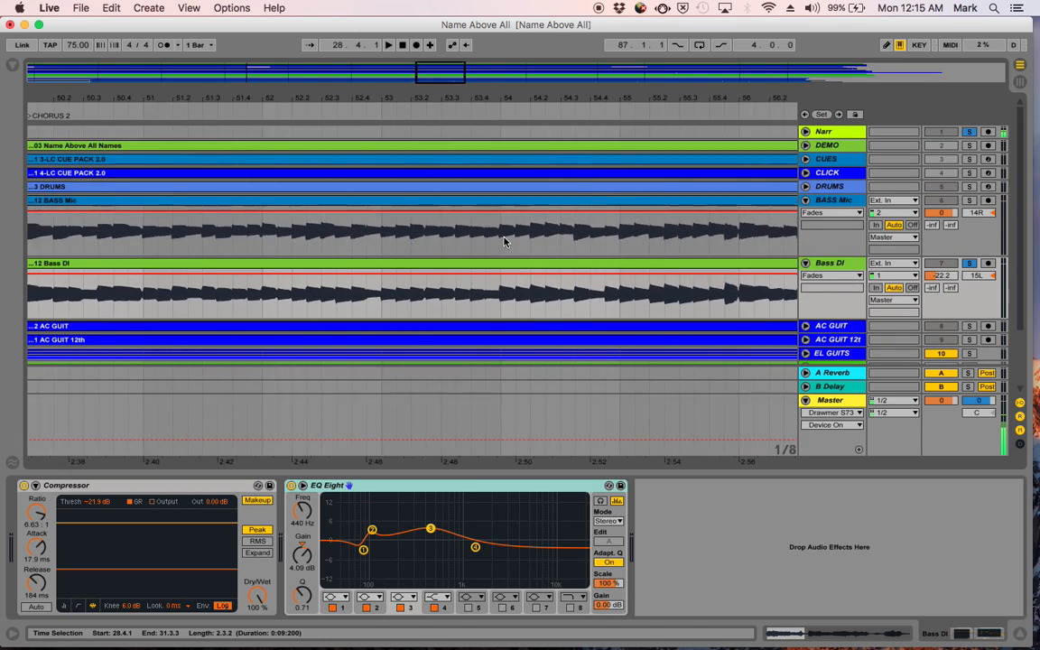
scroll(503, 241, "right", 13)
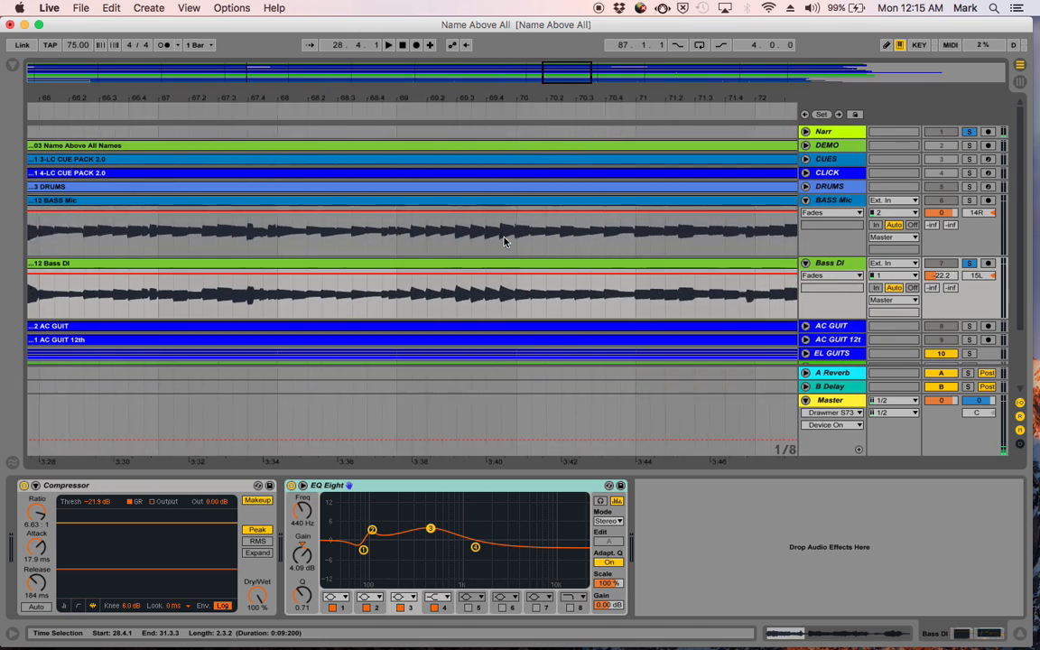
scroll(503, 241, "left", 2)
scroll(573, 249, "right", 3)
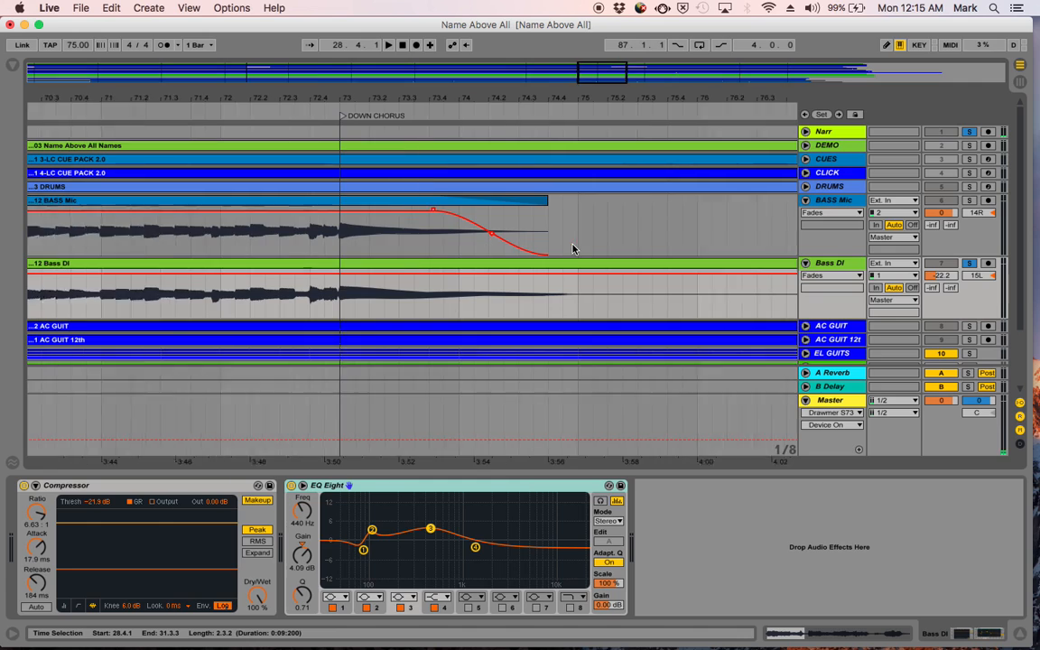
left_click(404, 308)
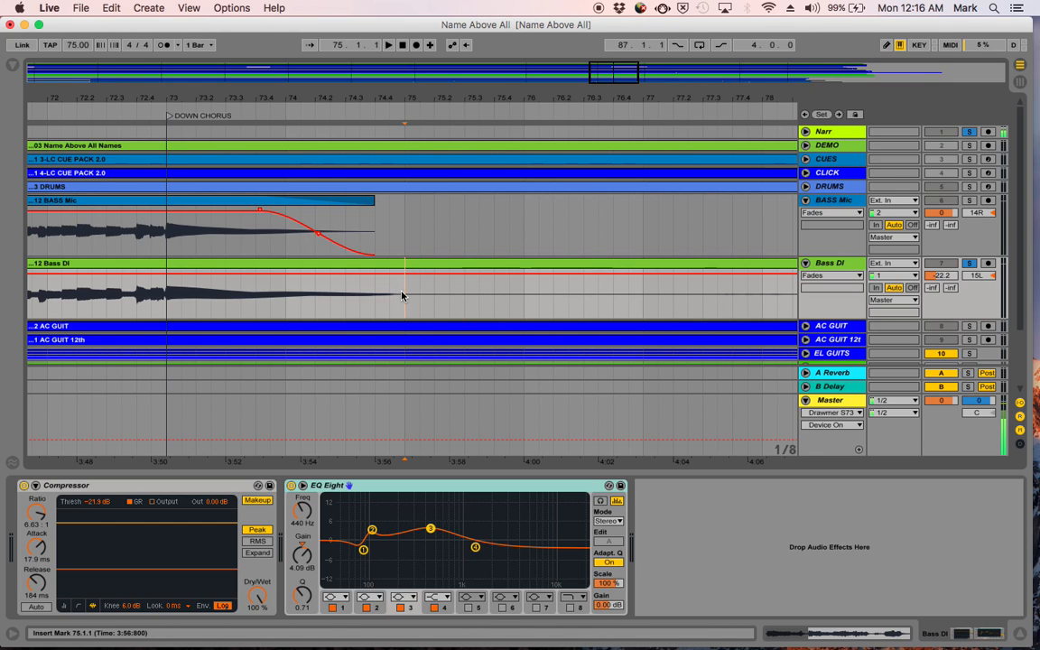
key("super+e")
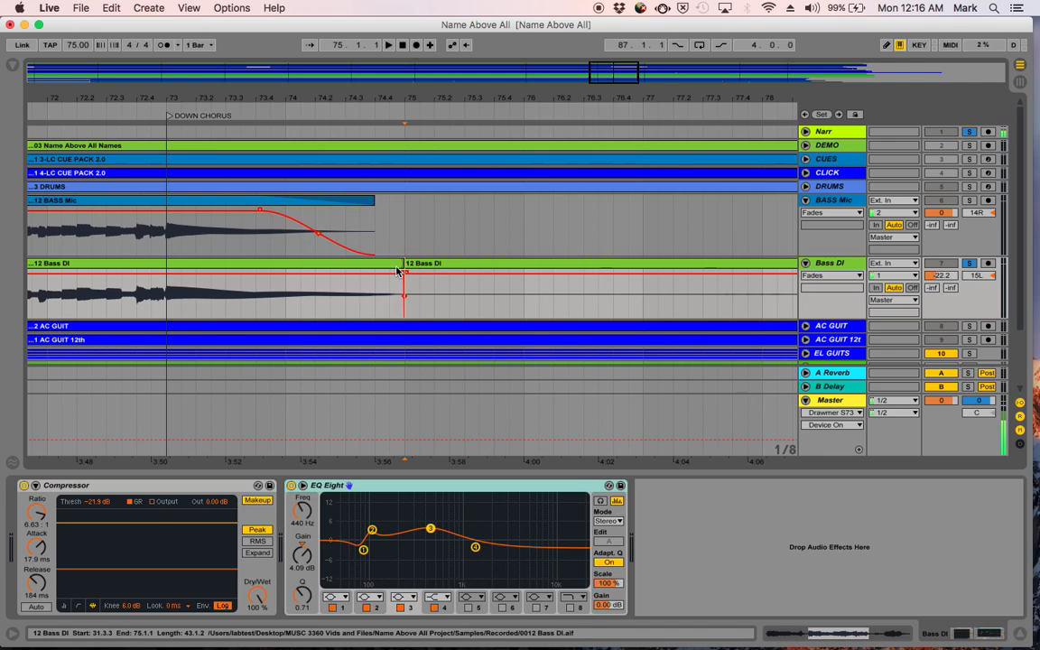
- Trim the Bass DI clips around the split to leave a gap from 74.4.1 to 76.4.1, and fade out the earlier clip from about 73.4
left_click_drag(403, 264, 604, 298)
left_click_drag(372, 279, 252, 289)
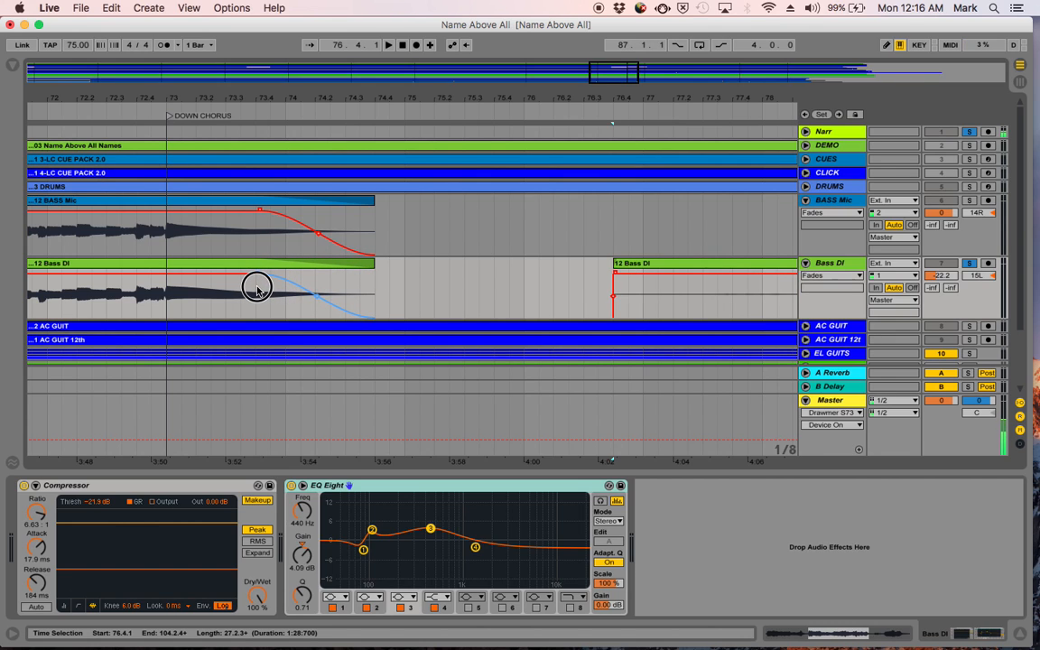
scroll(494, 283, "right", 10)
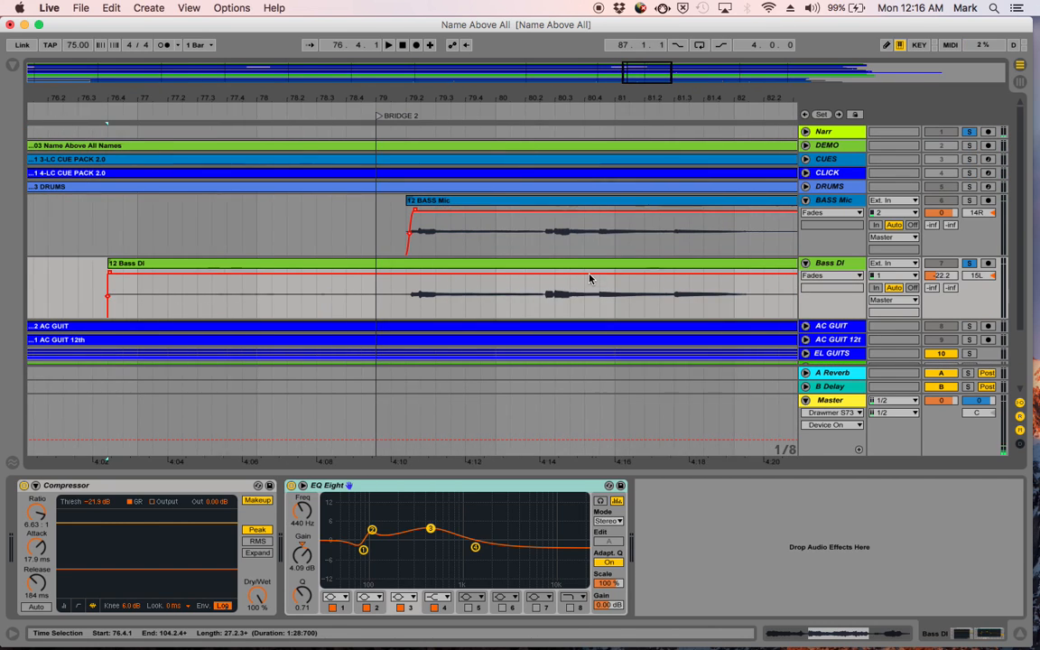
- Trim the start of the Bass DI clip at BRIDGE 2 to 79.2.1 and extend its fade-in to about 79.2.2, following BASS Mic
left_click_drag(101, 277, 394, 309)
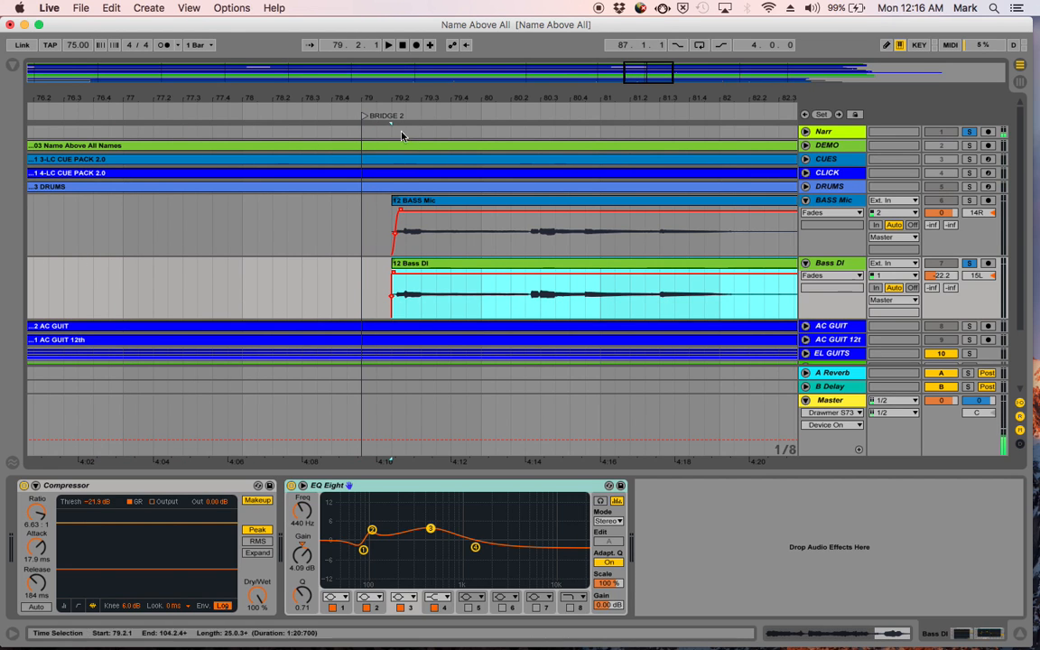
left_click_drag(398, 95, 399, 189)
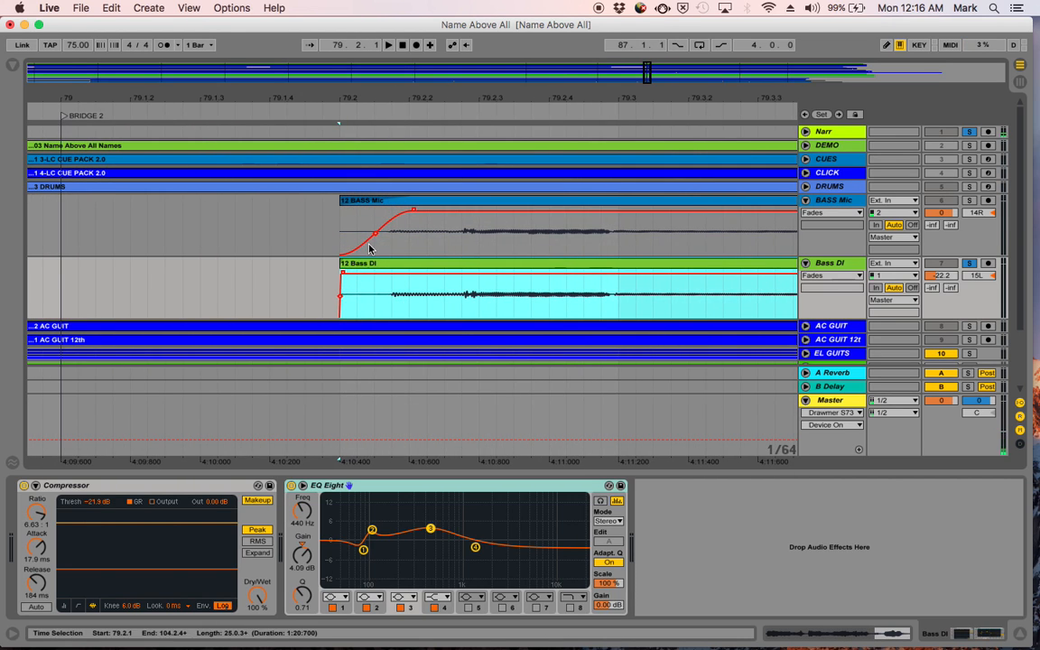
left_click_drag(344, 274, 408, 273)
- Audition the Bass DI ending from 96.3.1, trim the clip's end to 104.1.1 and start its fade-out at about bar 102
left_click_drag(493, 98, 230, 4)
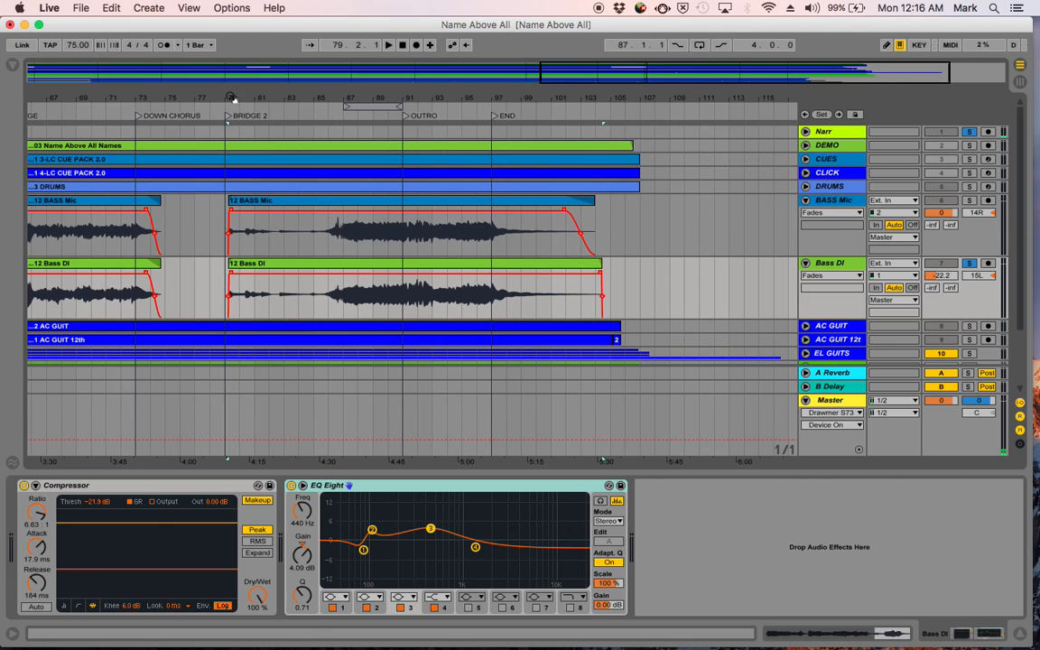
left_click_drag(594, 94, 414, 262)
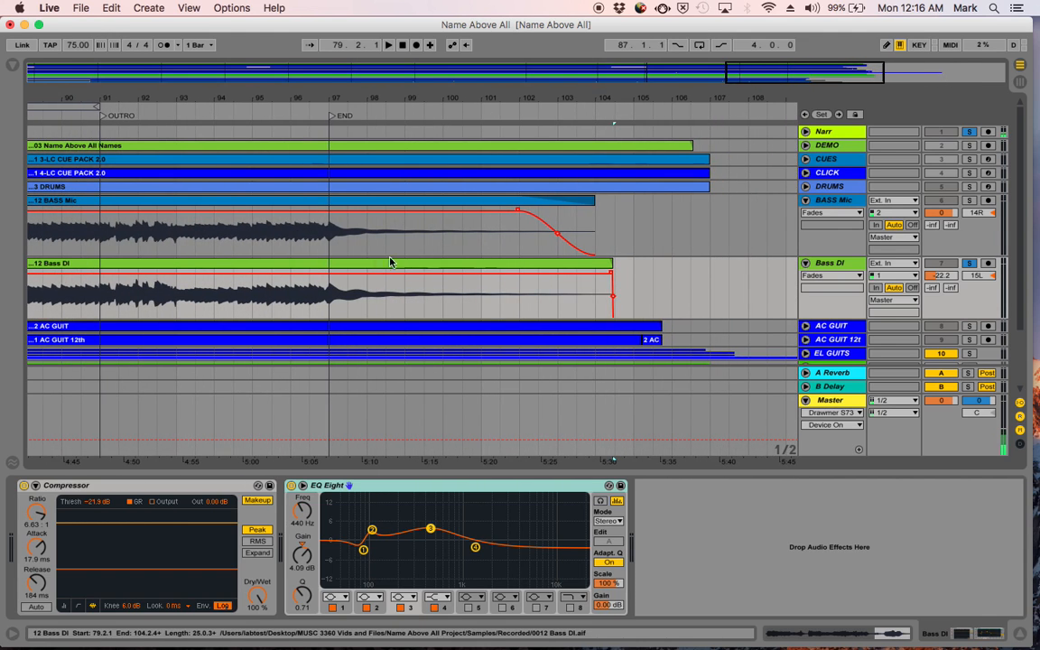
left_click(311, 305)
key("space")
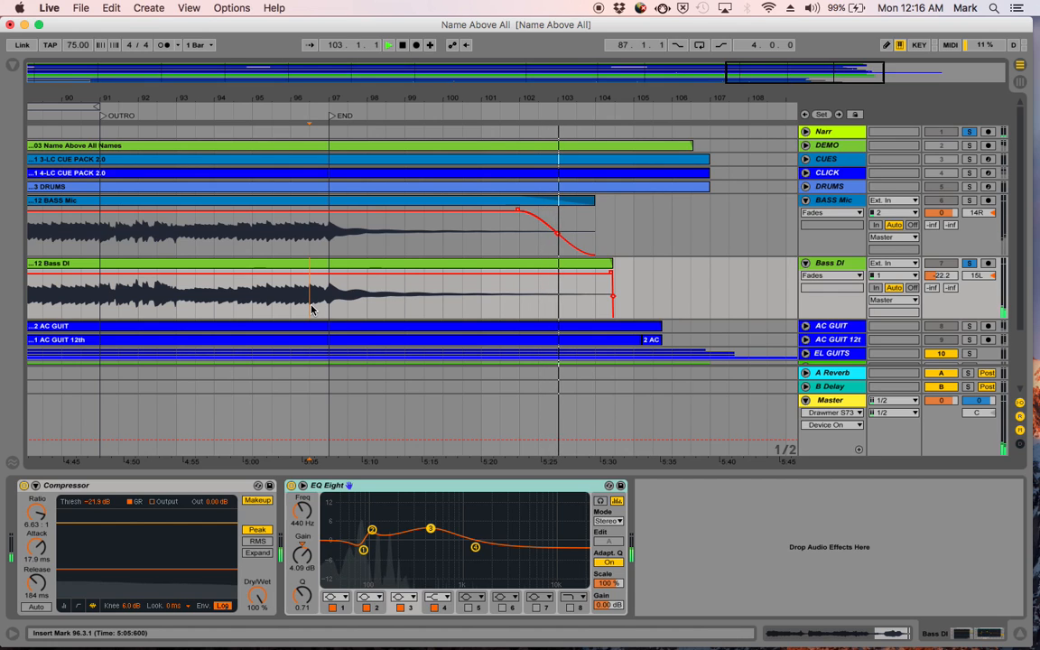
key("space")
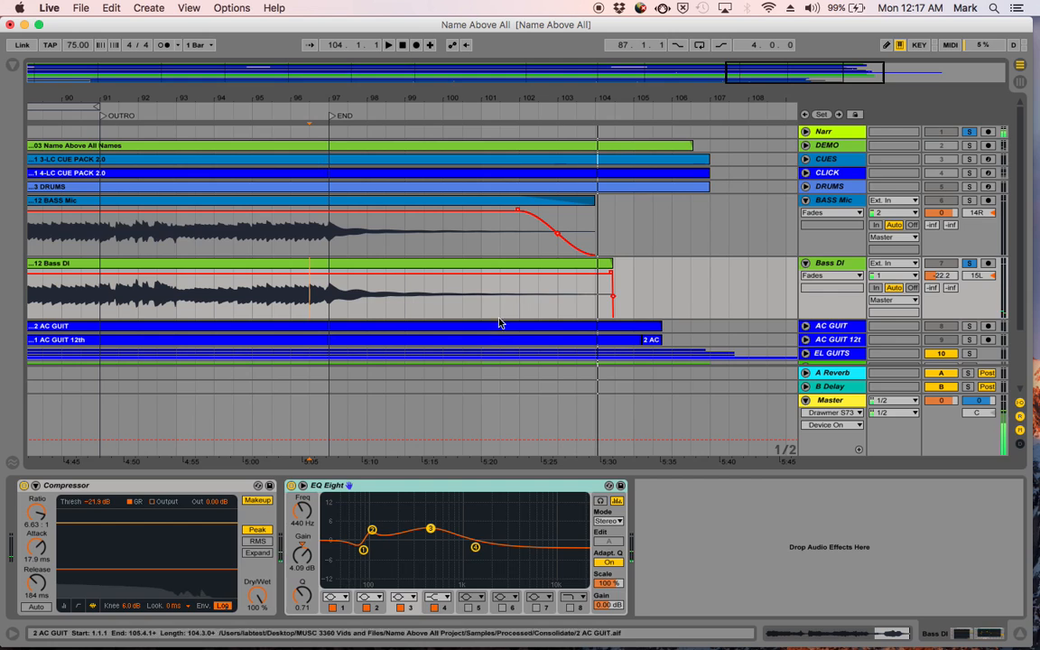
left_click_drag(611, 267, 514, 280)
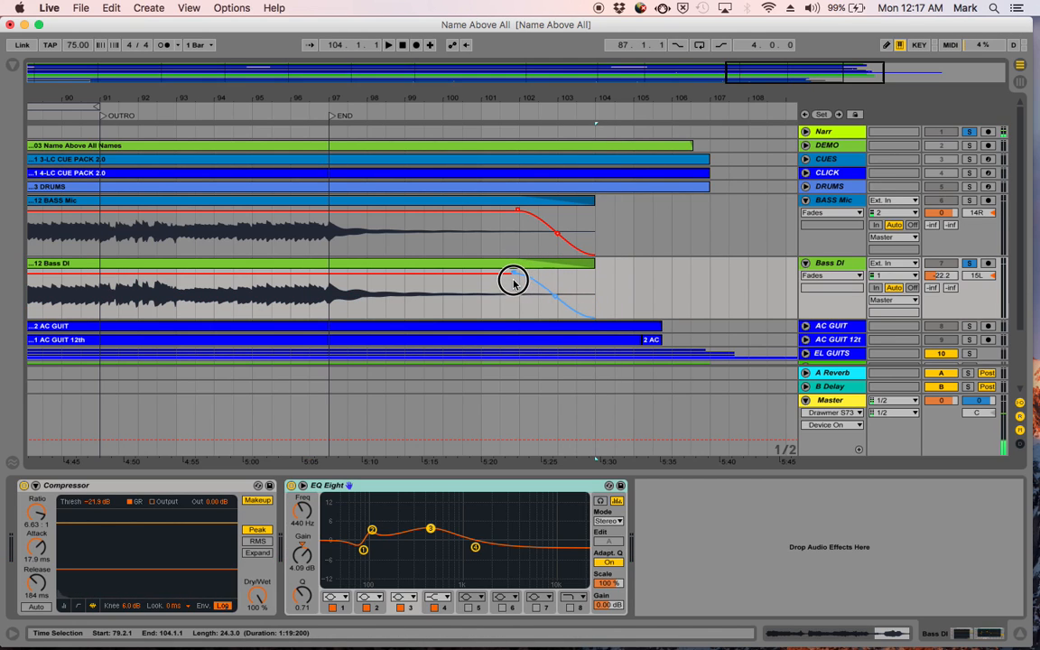
- Play the song ending from 102.1.1 to check the Bass DI fade-out
left_click(511, 312)
key("space")
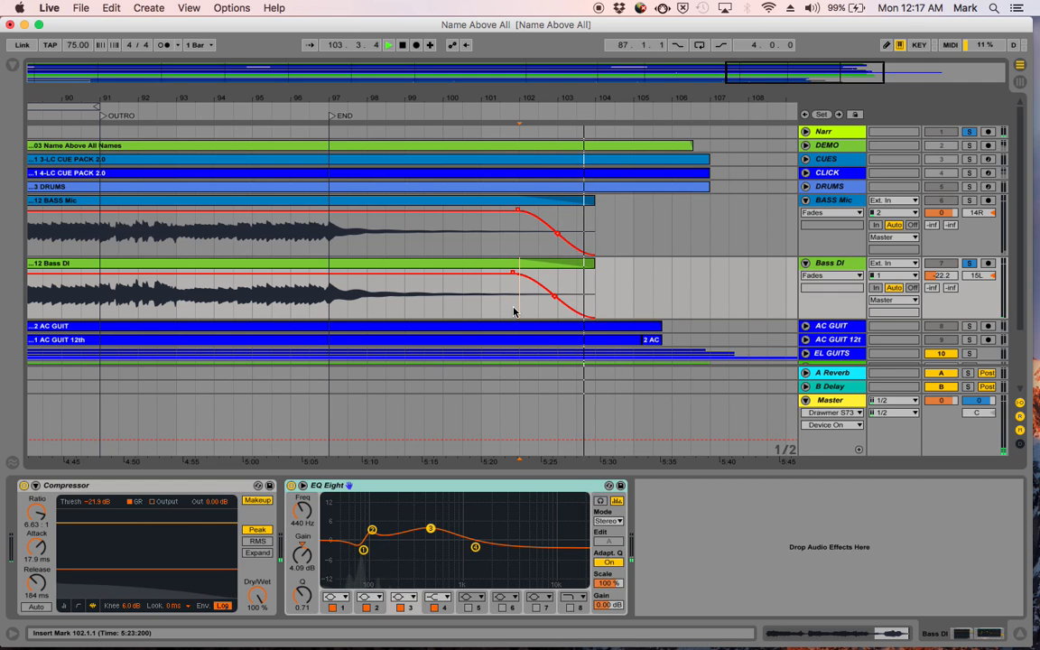
key("space")
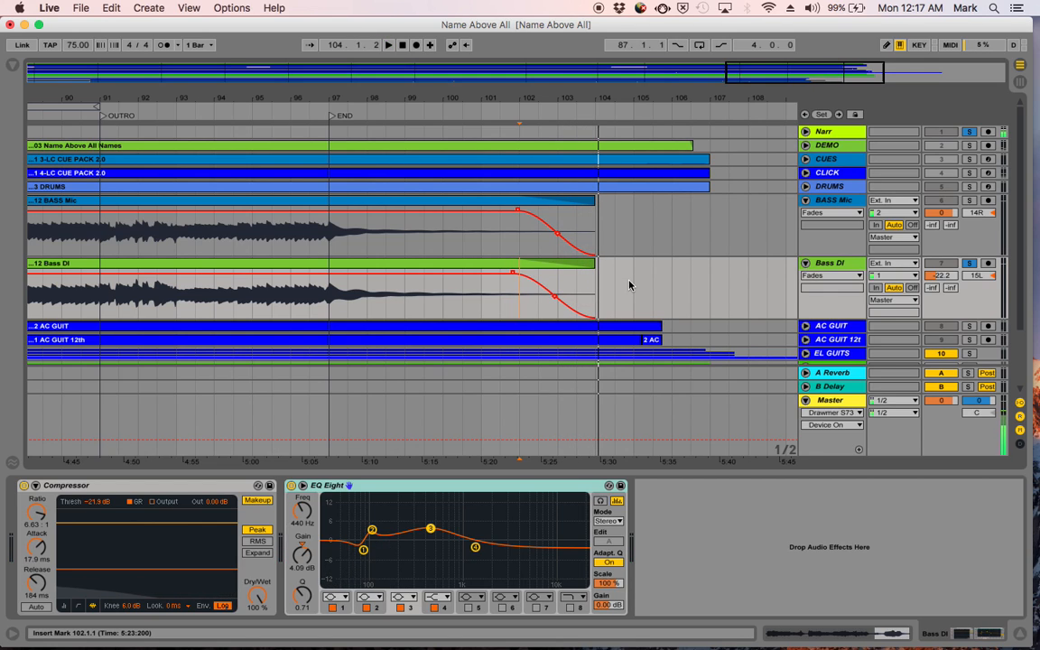
- Collapse the BASS Mic and Bass DI tracks, expand AC GUIT and select its clip at the song's start
left_click(806, 202)
left_click(806, 215)
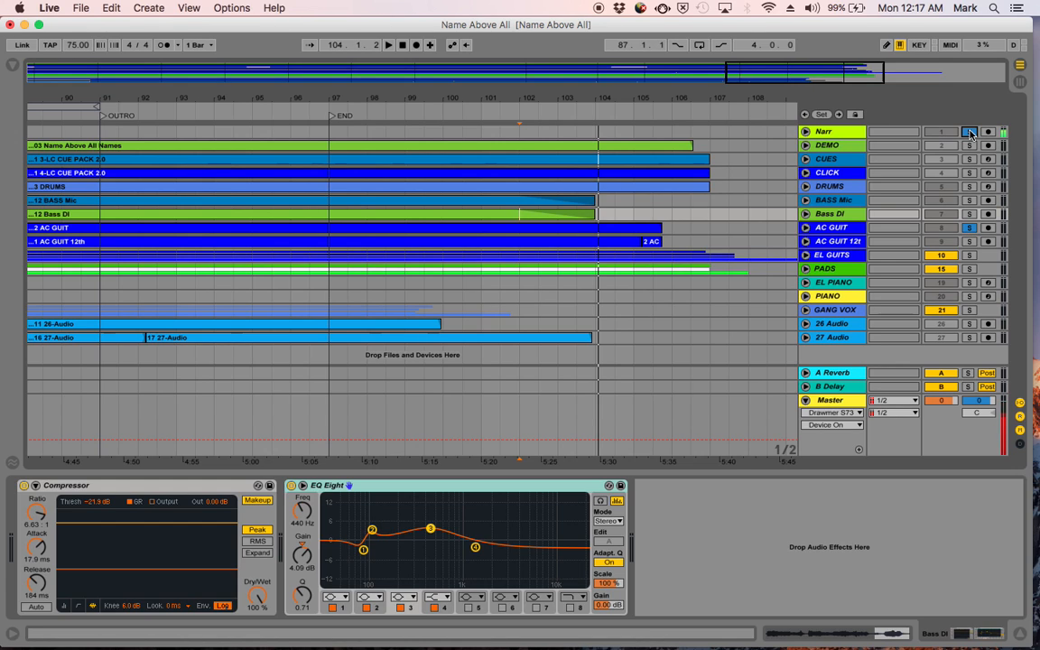
left_click(806, 230)
scroll(478, 262, "left", 15)
scroll(477, 262, "down", 1)
scroll(476, 262, "left", 10)
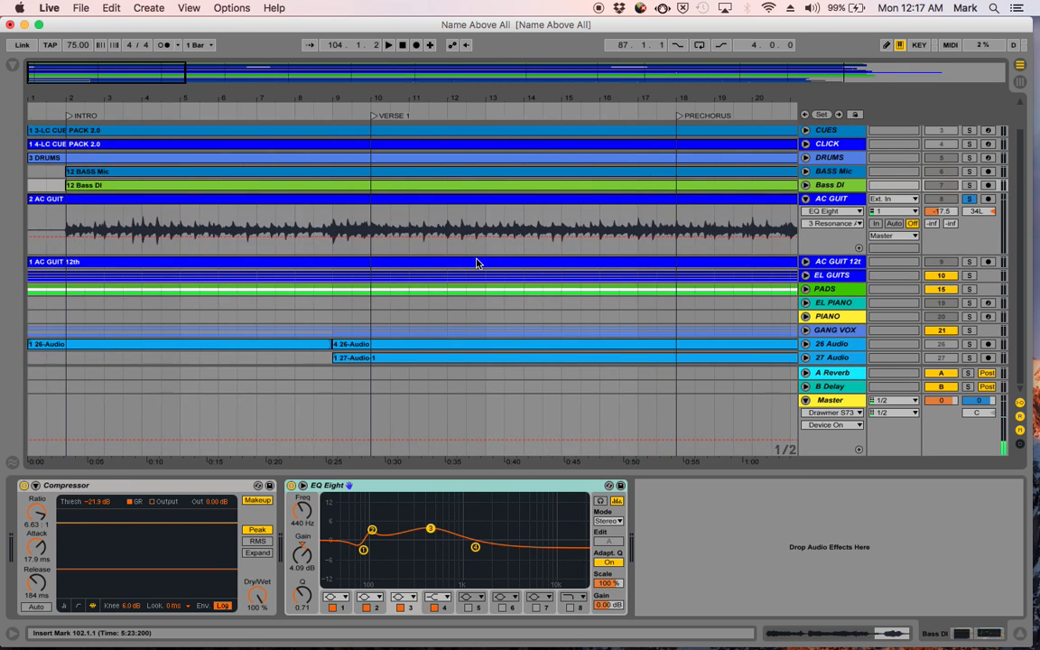
left_click_drag(33, 94, 33, 197)
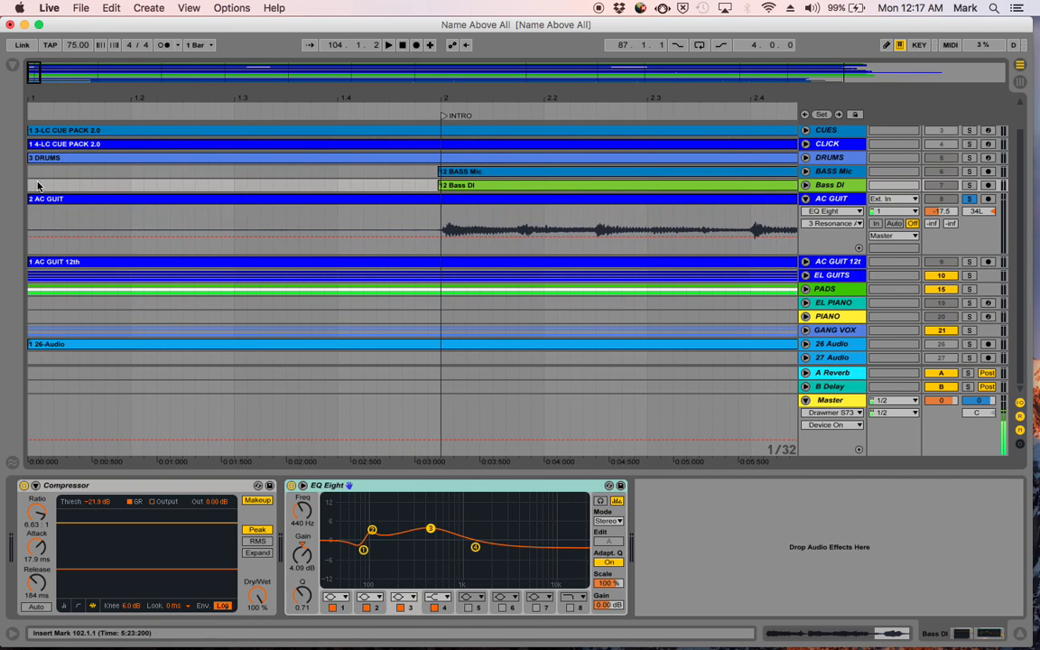
left_click(51, 200)
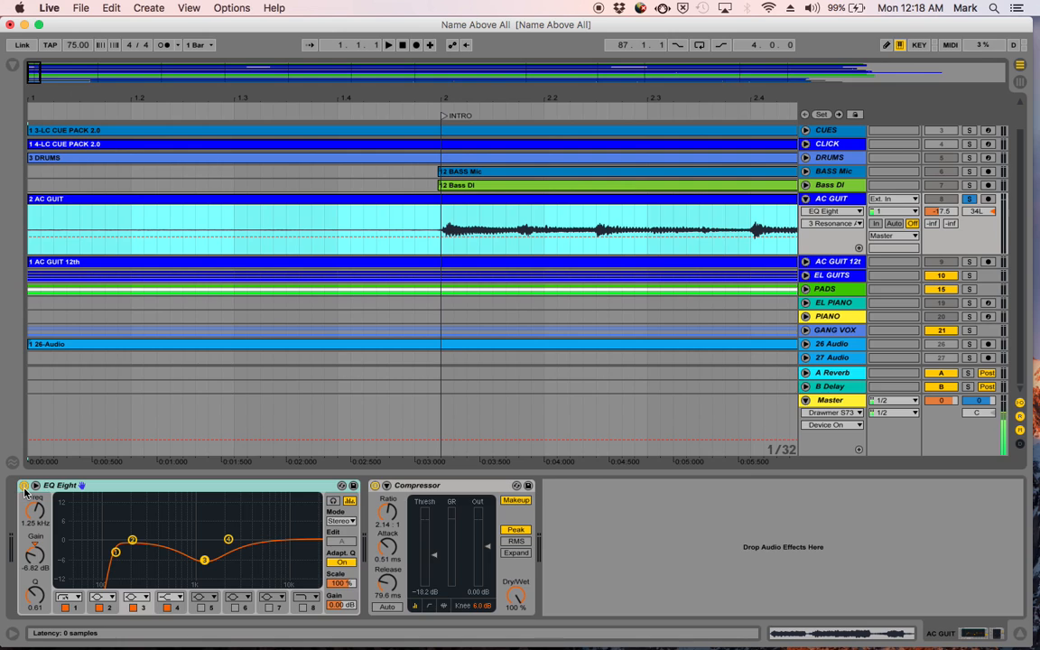
- Compare the noise in AC GUIT's silent opening with EQ Eight enabled and bypassed, leaving the EQ enabled
key("space")
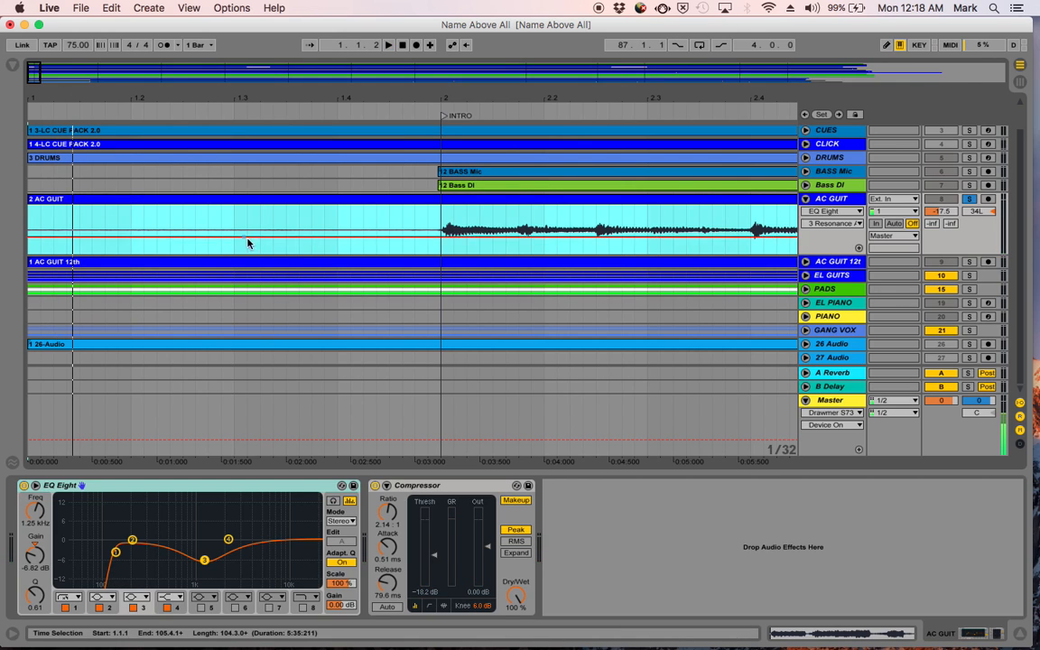
key("space")
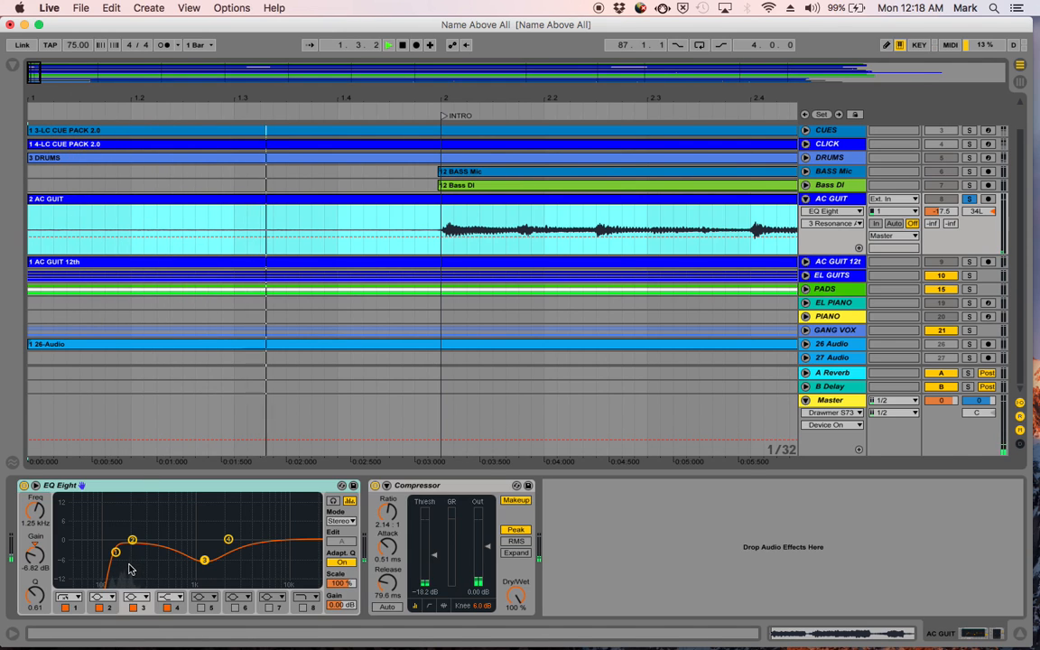
key("space")
left_click(24, 487)
key("space")
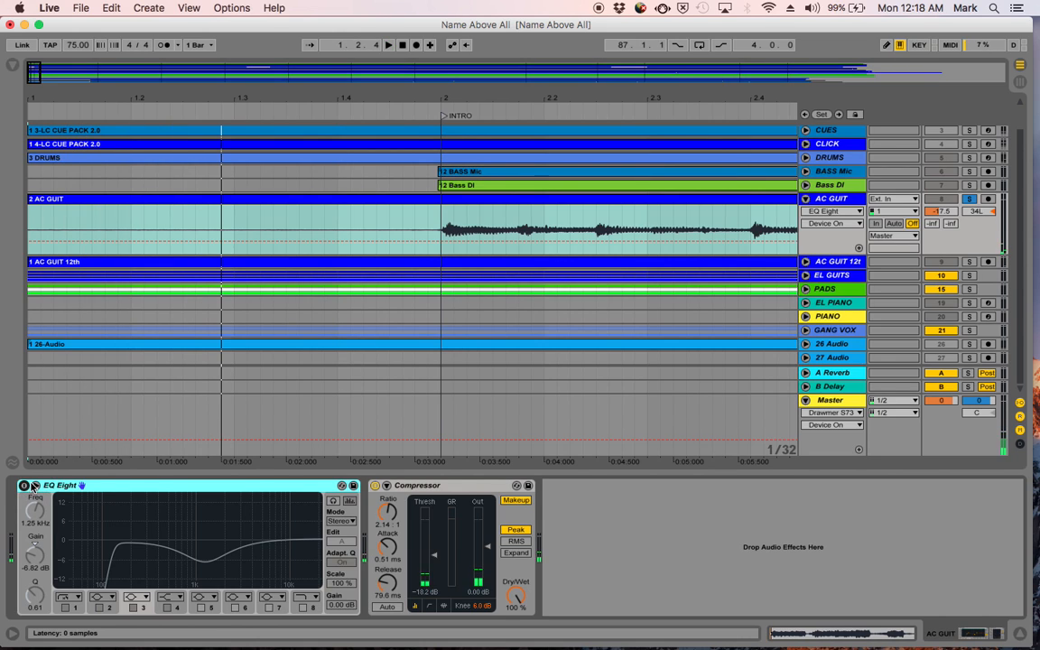
left_click(24, 486)
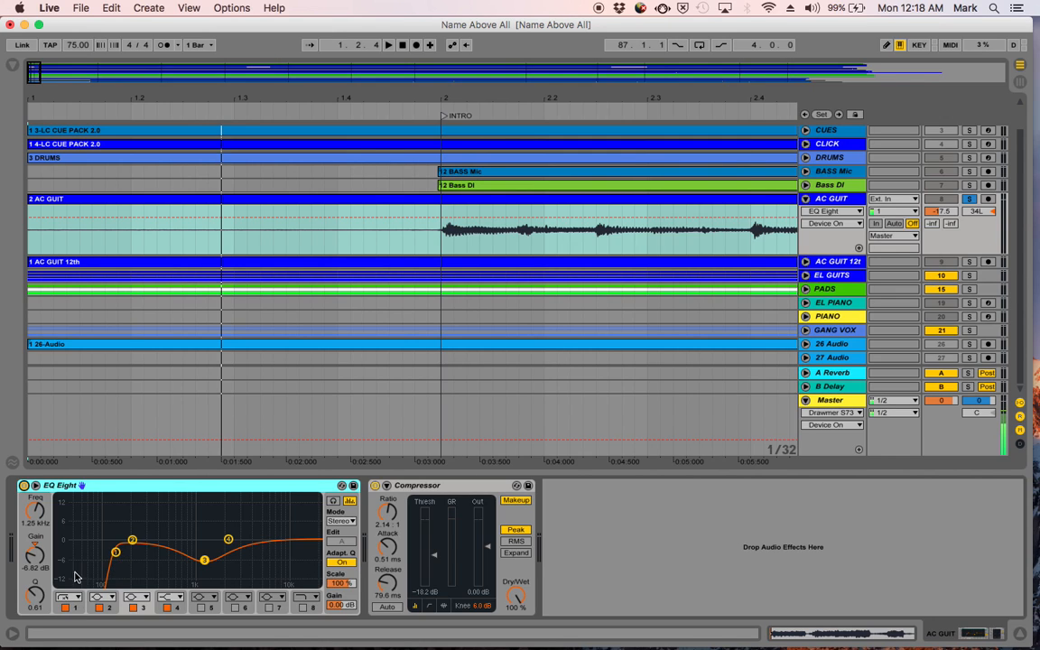
- Turn off filter 1 of AC GUIT's EQ Eight and play the opening without it
left_click(66, 608)
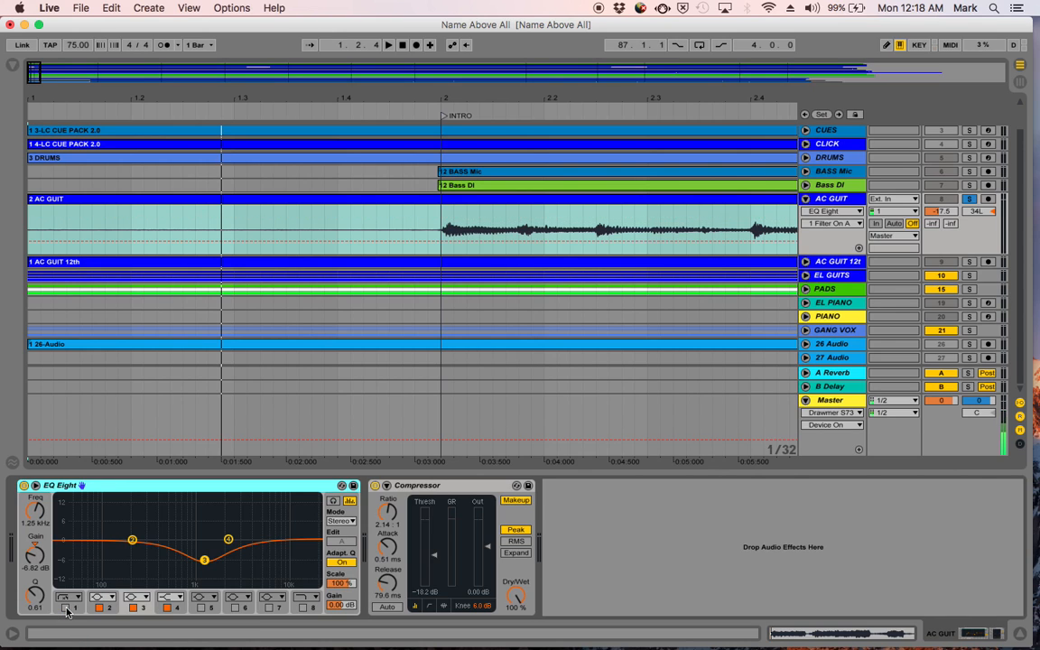
key("space")
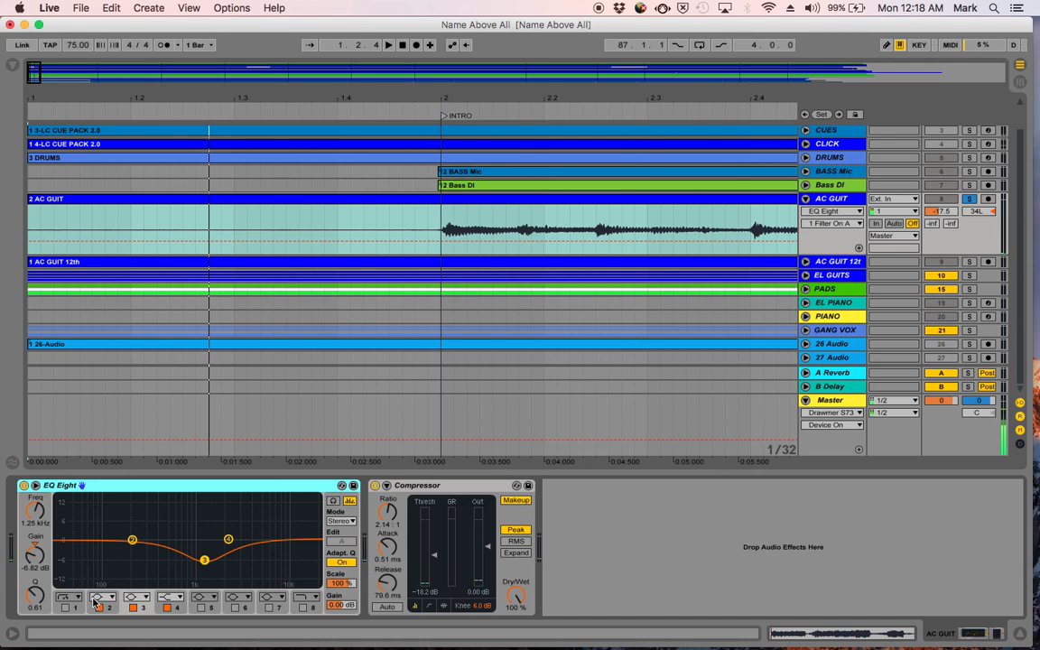
key("space")
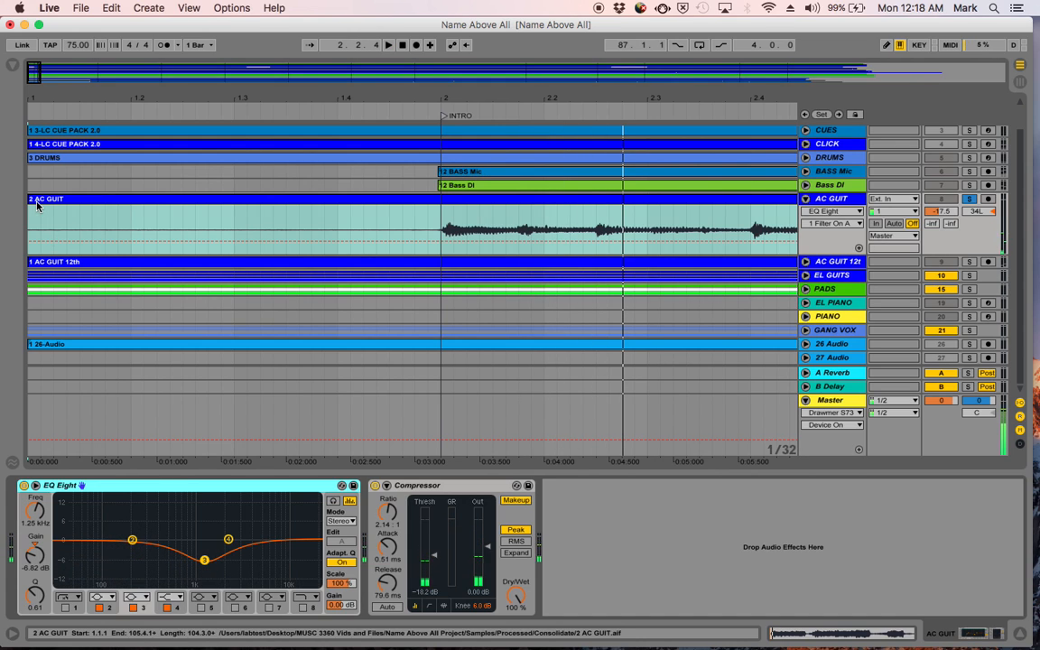
- Trim the start of the AC GUIT clip to 1.4.4, add a fade-in ending at about bar 2, and audition it
left_click_drag(31, 198, 428, 197)
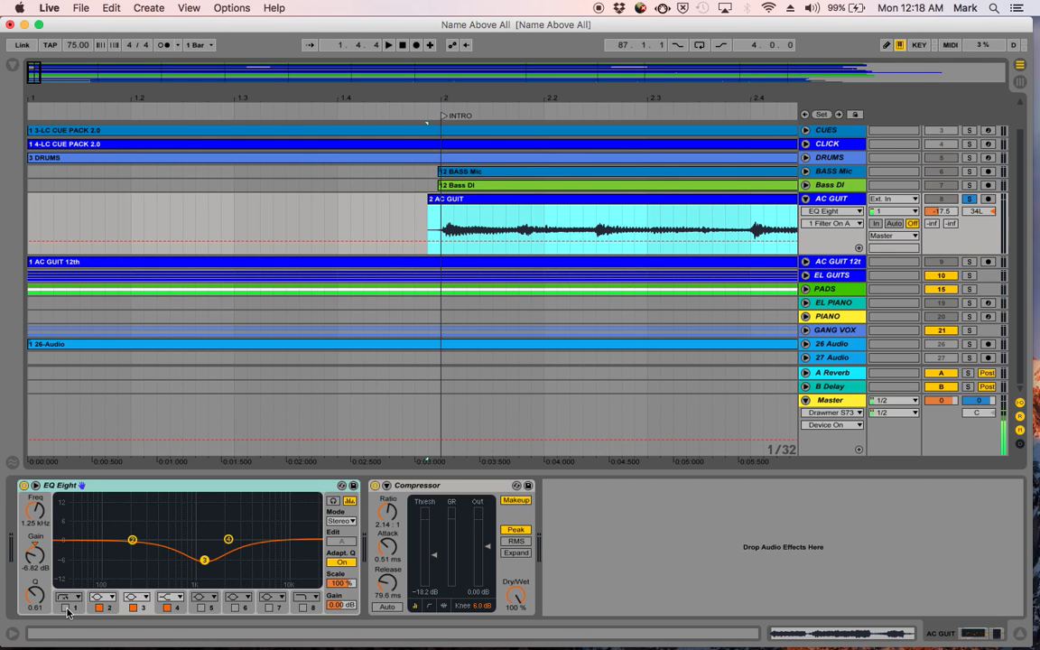
left_click(819, 211)
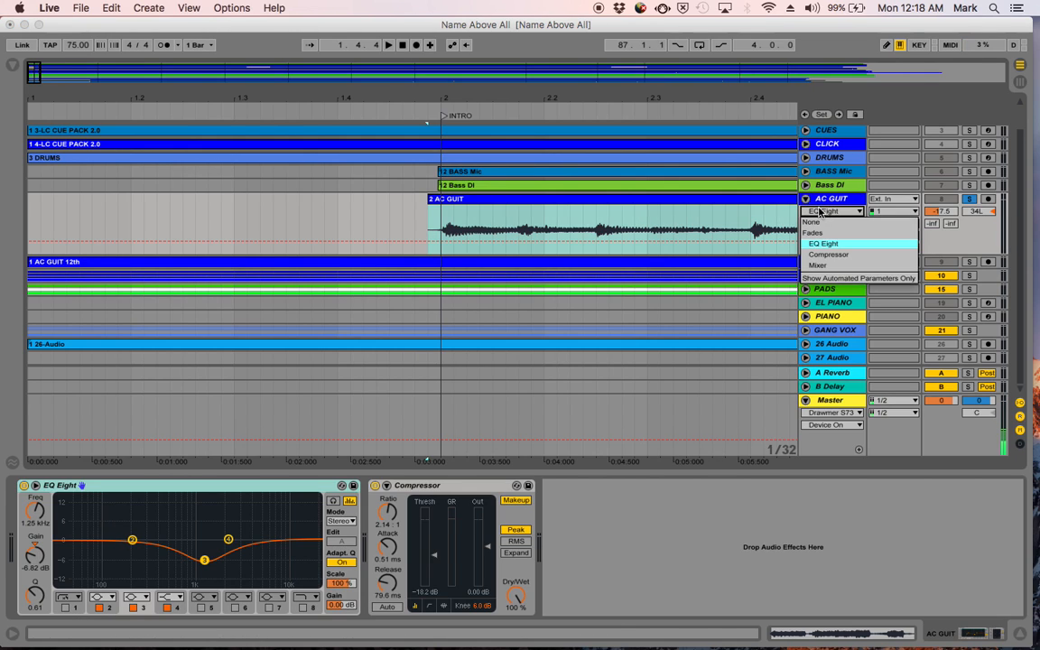
left_click(813, 232)
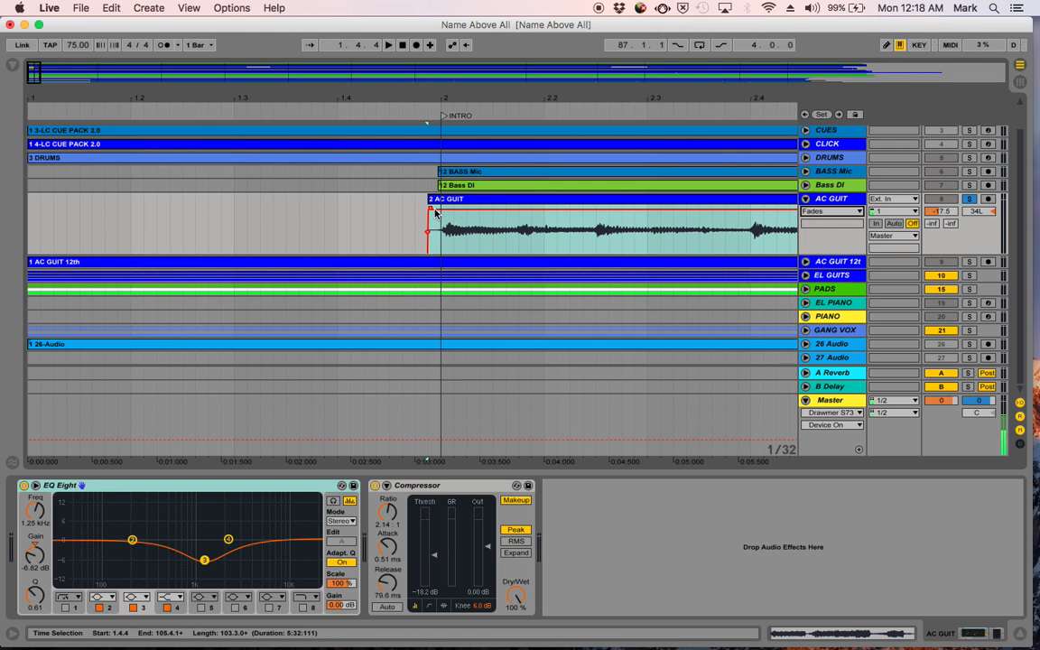
left_click_drag(430, 209, 445, 210)
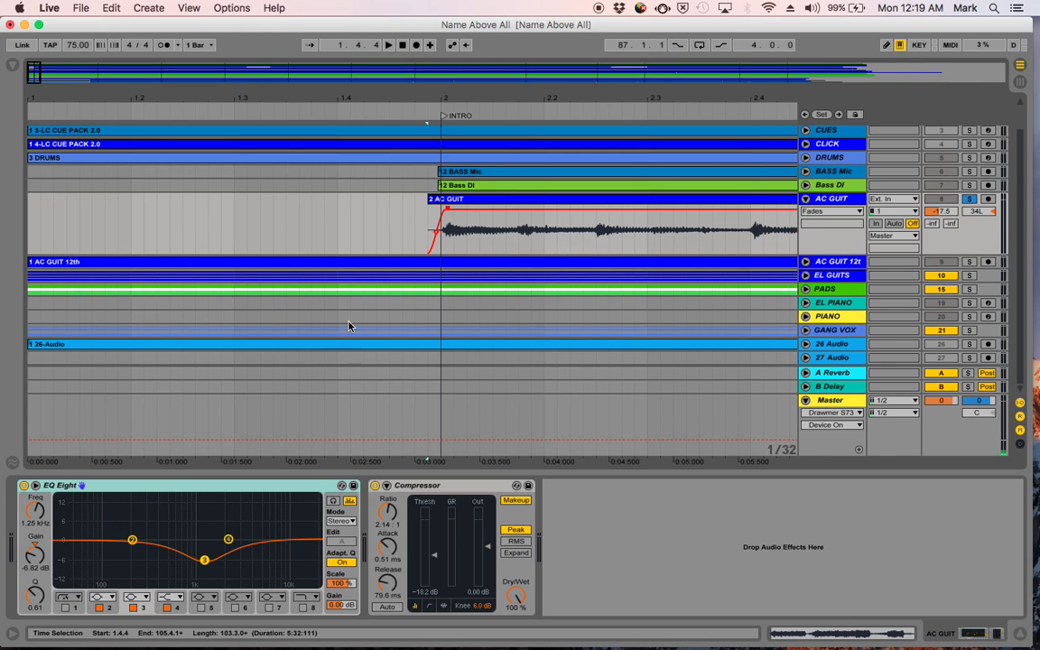
key("space")
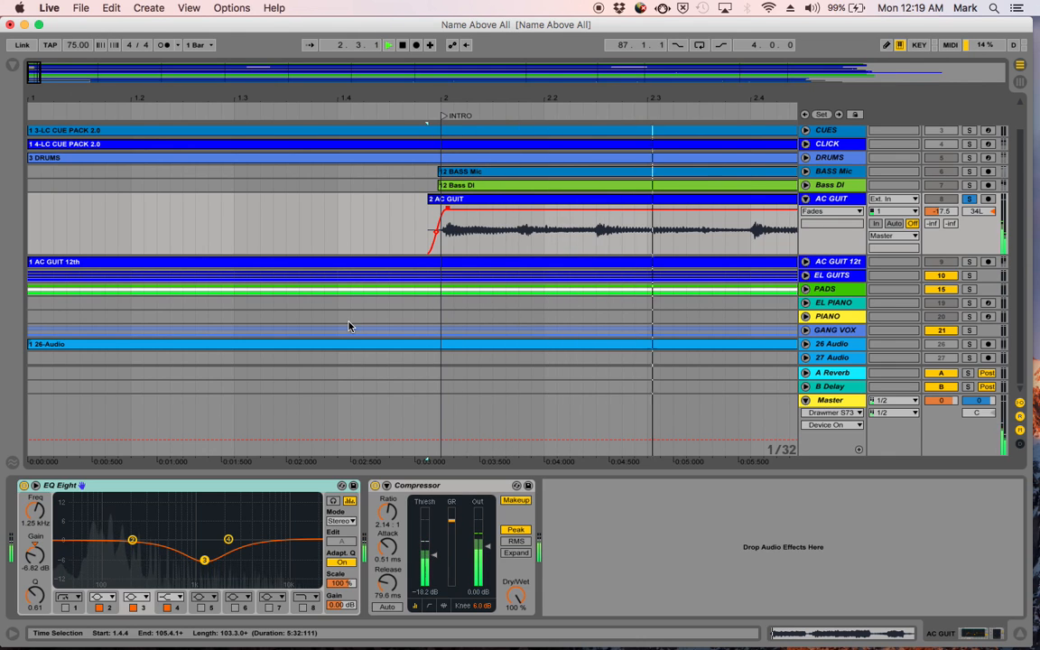
key("space")
left_click(608, 136)
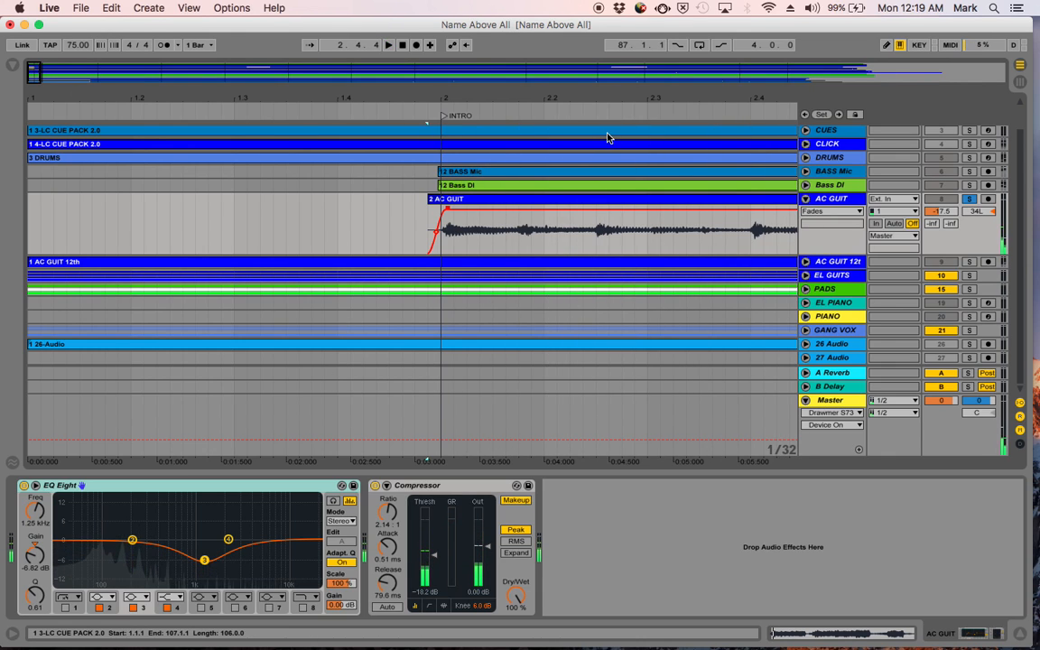
- Turn EQ Eight's filter 1 back on for AC GUIT, bypass the whole EQ, and play the clip from its start
left_click_drag(650, 95, 649, 18)
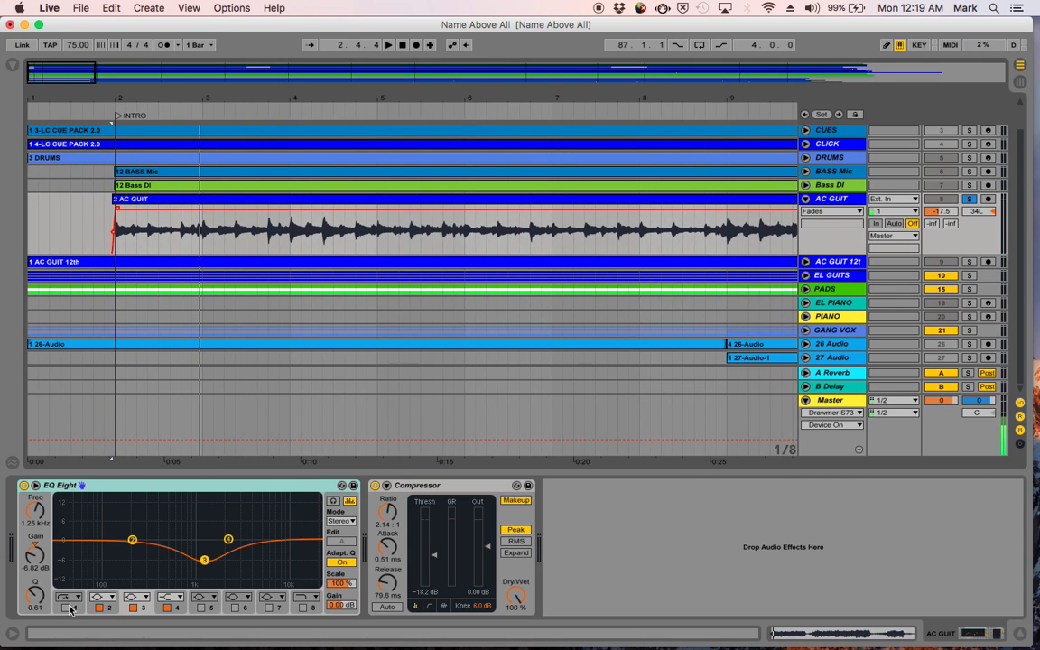
left_click(64, 607)
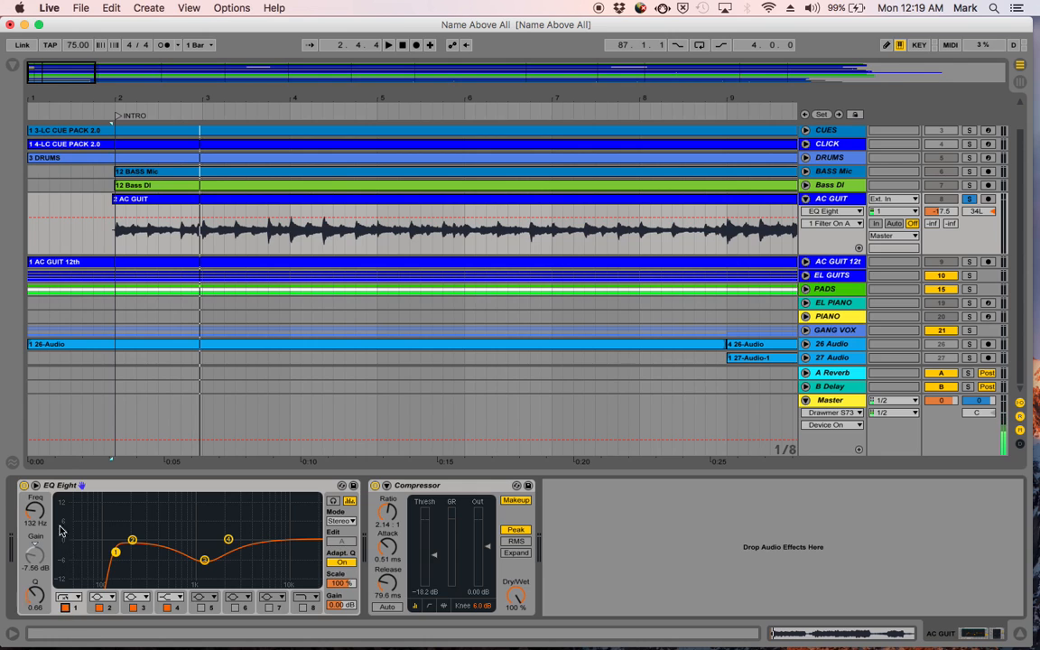
left_click(23, 484)
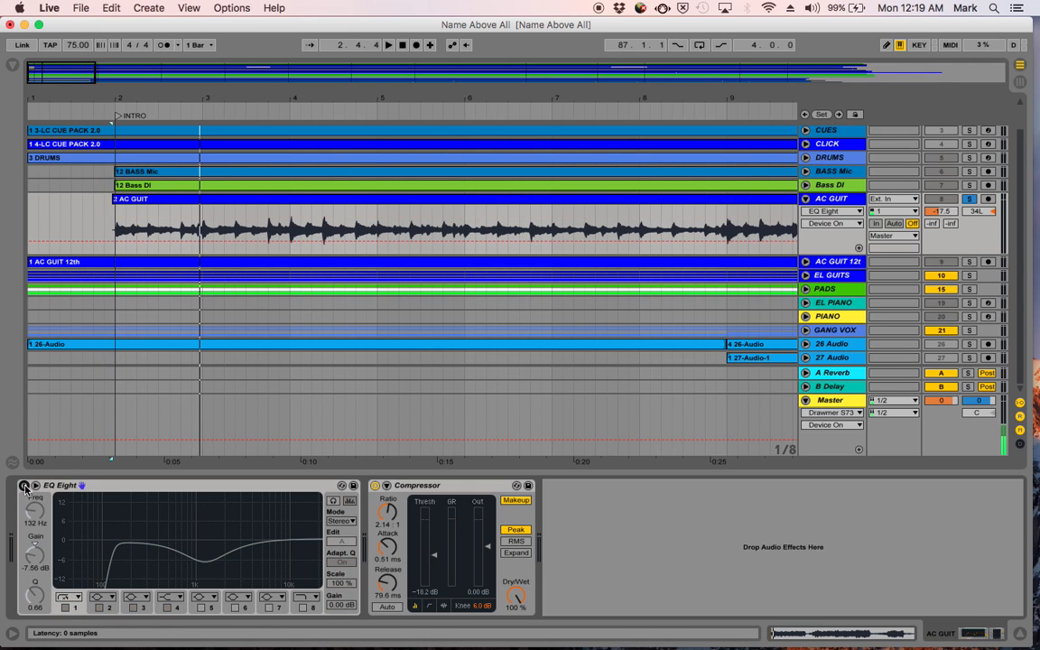
left_click(150, 202)
key("space")
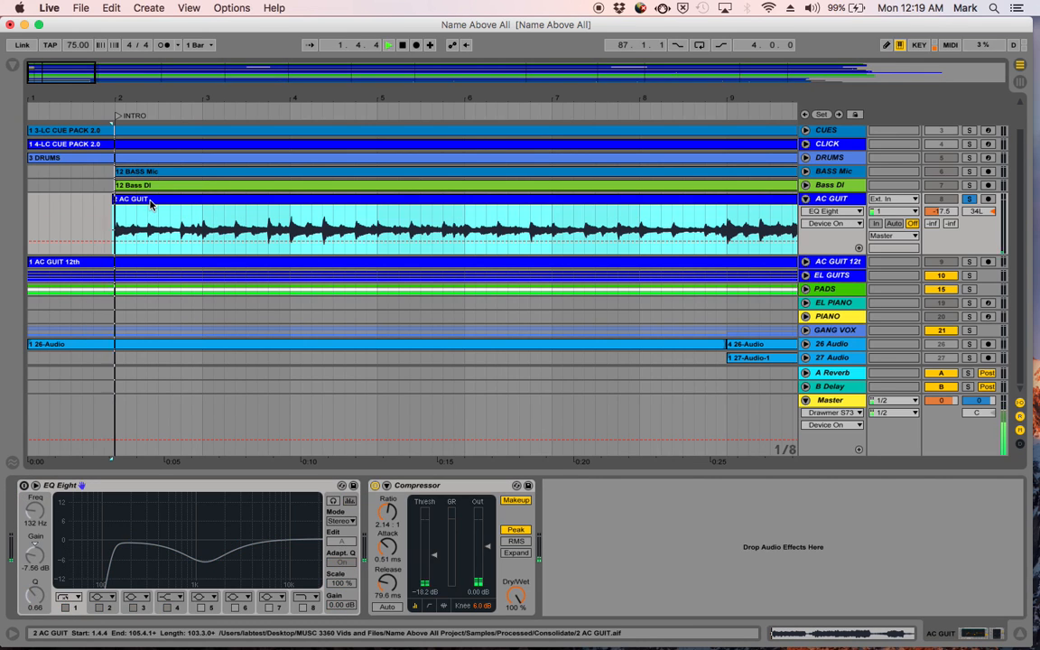
key("space")
- Bypass the Compressor on AC GUIT and play the clip without any processing
left_click(380, 492)
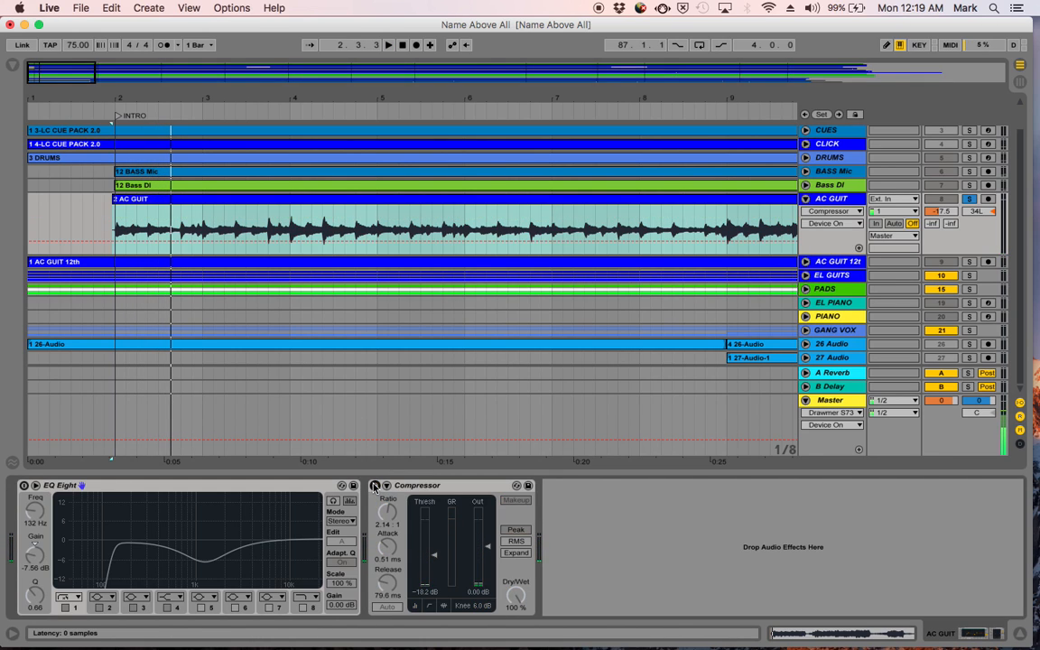
key("space")
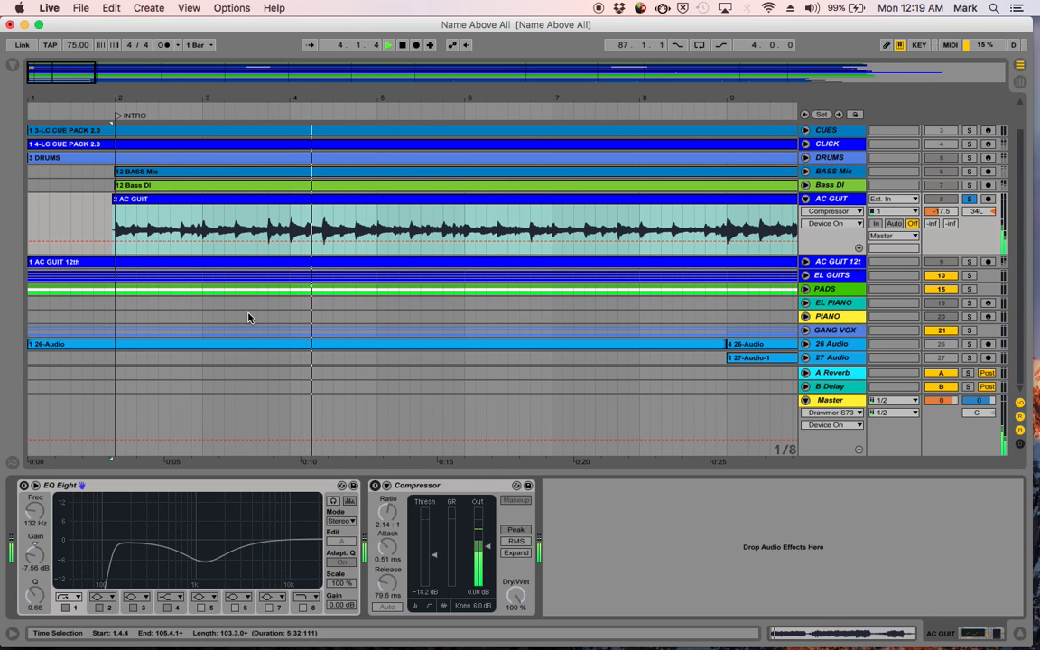
key("space")
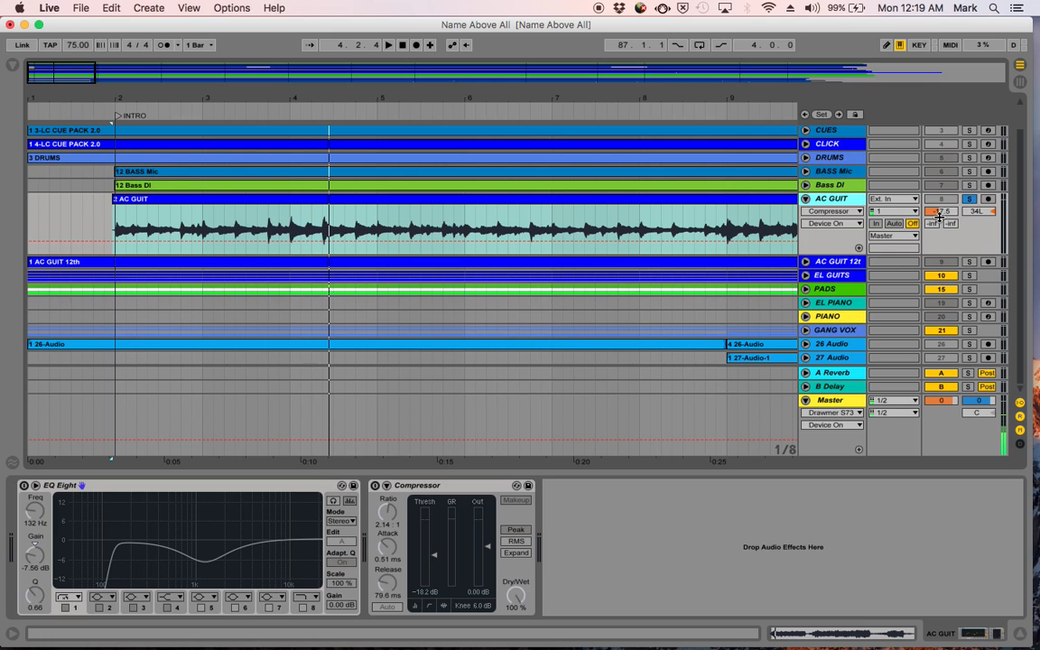
- Reset the AC GUIT track volume to 0 dB and play the unprocessed clip from its start
left_click(941, 214)
key("BackSpace")
key("space")
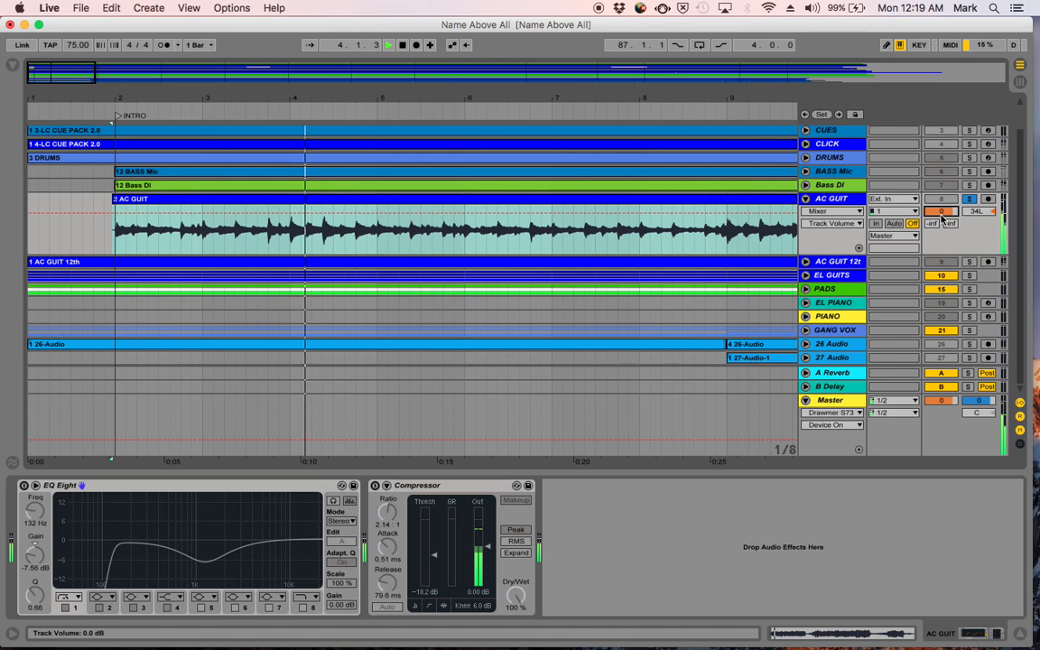
key("space")
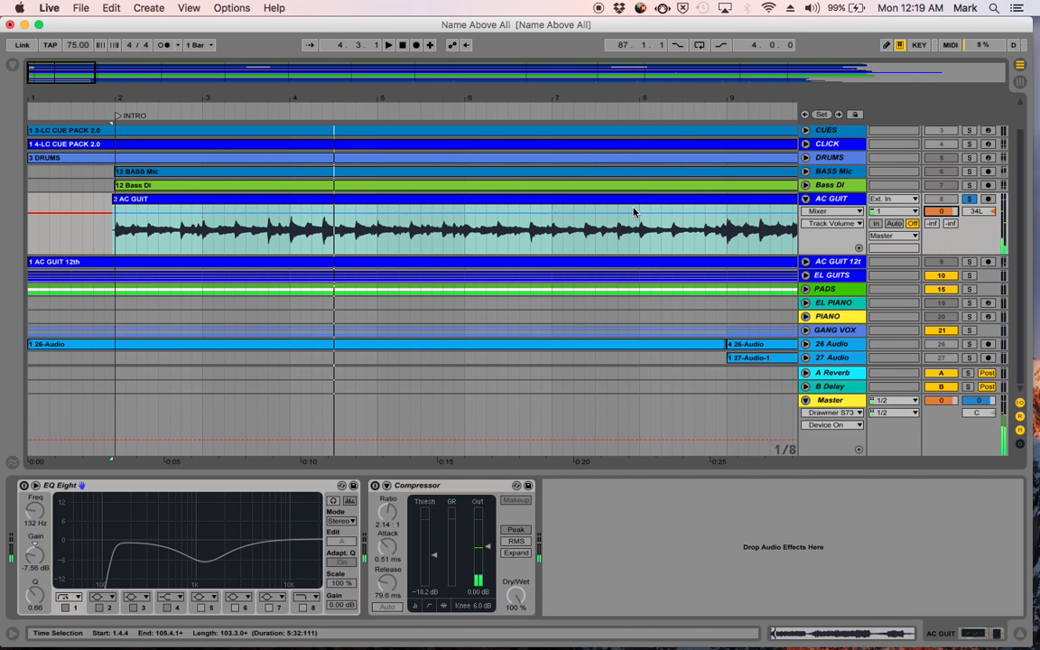
- Turn EQ Eight back on for AC GUIT and play the clip with the equalization applied
left_click(24, 485)
key("space")
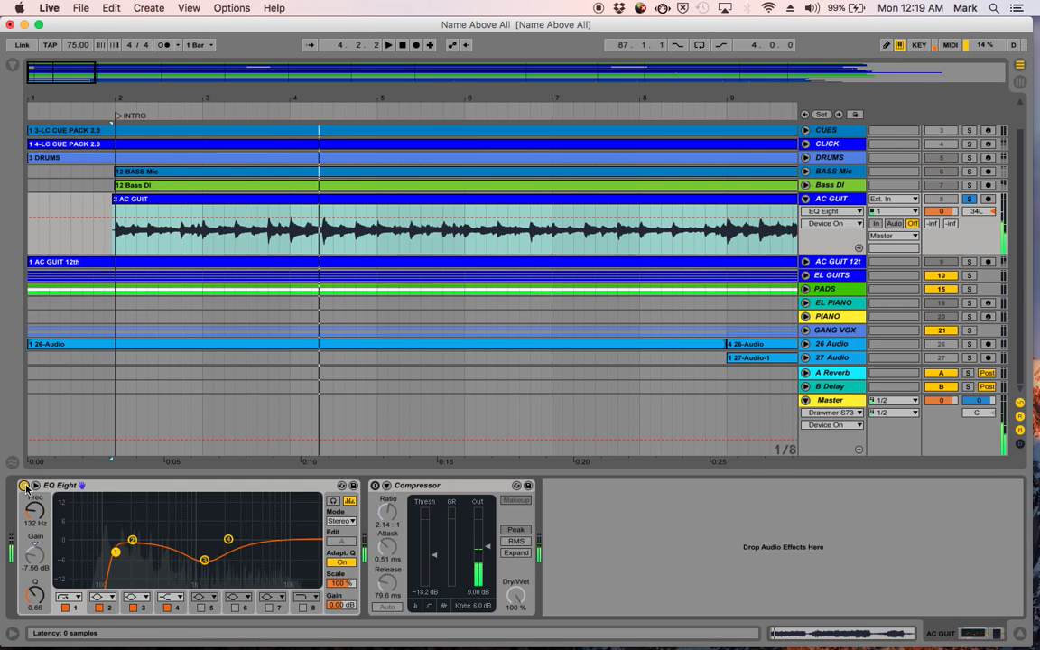
key("space")
- Turn the Compressor back on for AC GUIT and play the clip with both effects active
left_click(376, 487)
left_click(375, 486)
key("space")
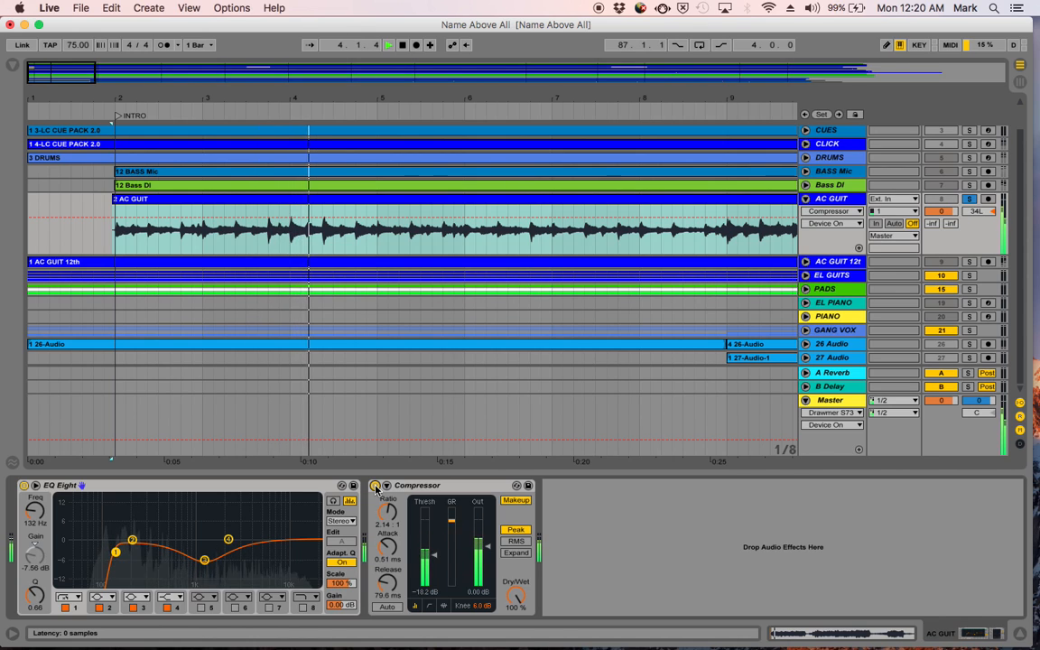
key("space")
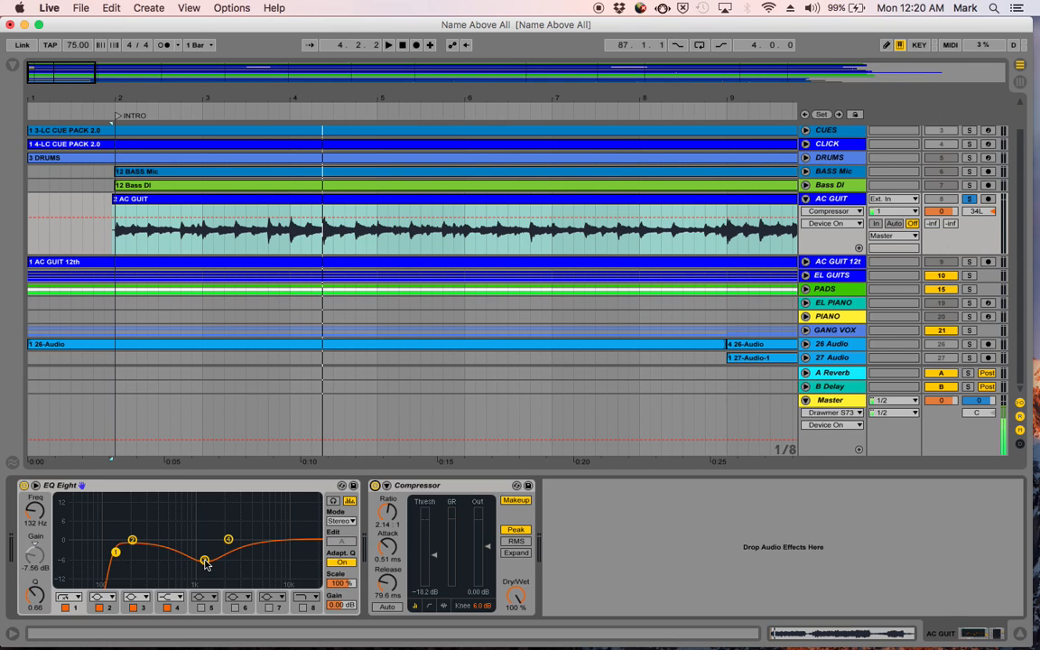
- Shape EQ Eight's filter 3 on AC GUIT into an 11.0 dB boost at 1.58 kHz with a Q of 0.64
left_click_drag(205, 561, 204, 558)
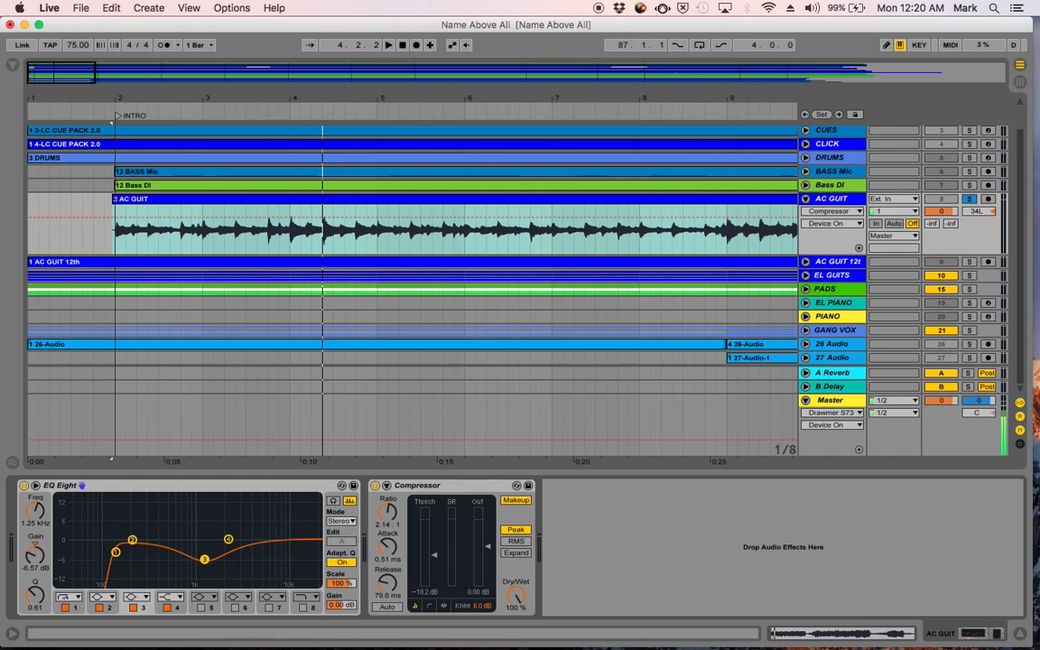
left_click_drag(204, 559, 204, 560)
left_click_drag(204, 560, 205, 559)
left_click_drag(206, 559, 206, 557)
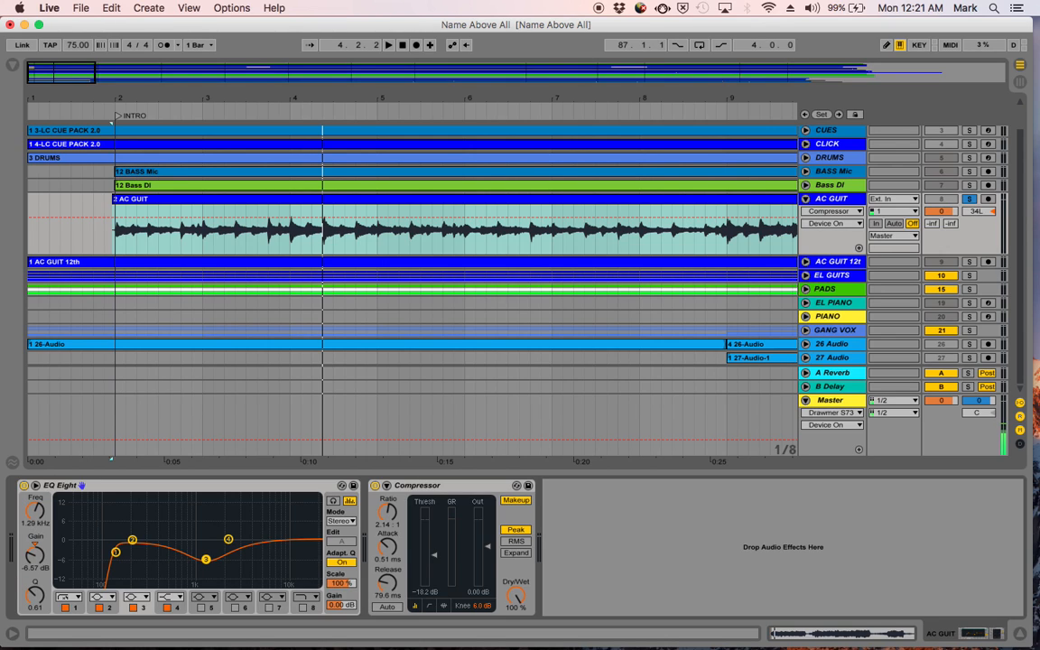
left_click_drag(207, 559, 215, 526)
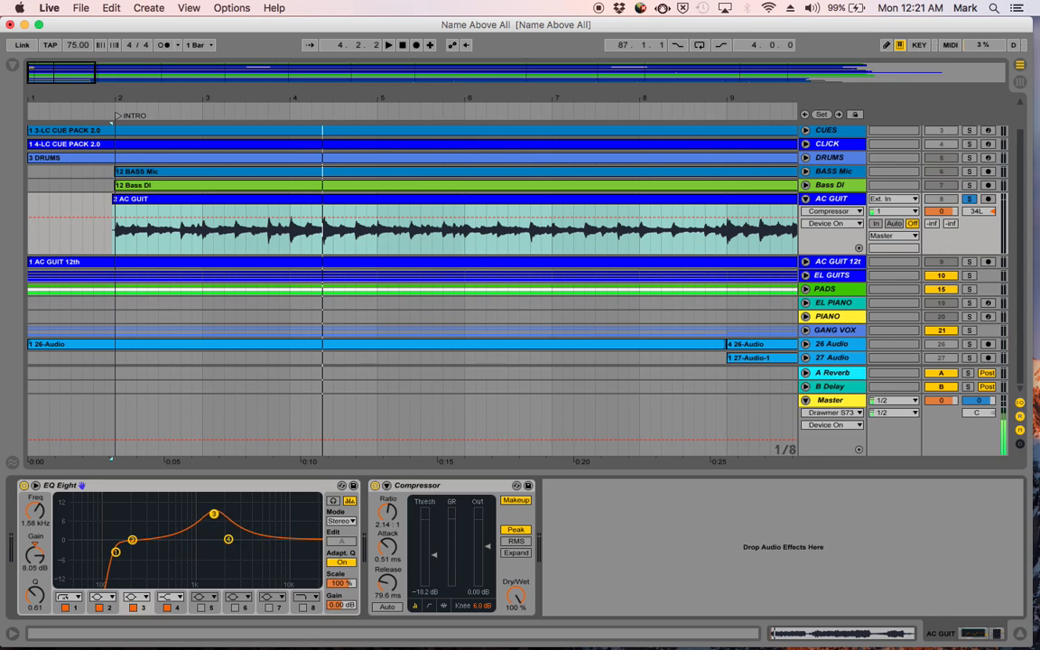
mouse_move(36, 596)
left_mouse_down()
mouse_move(36, 610)
mouse_move(36, 601)
left_mouse_up()
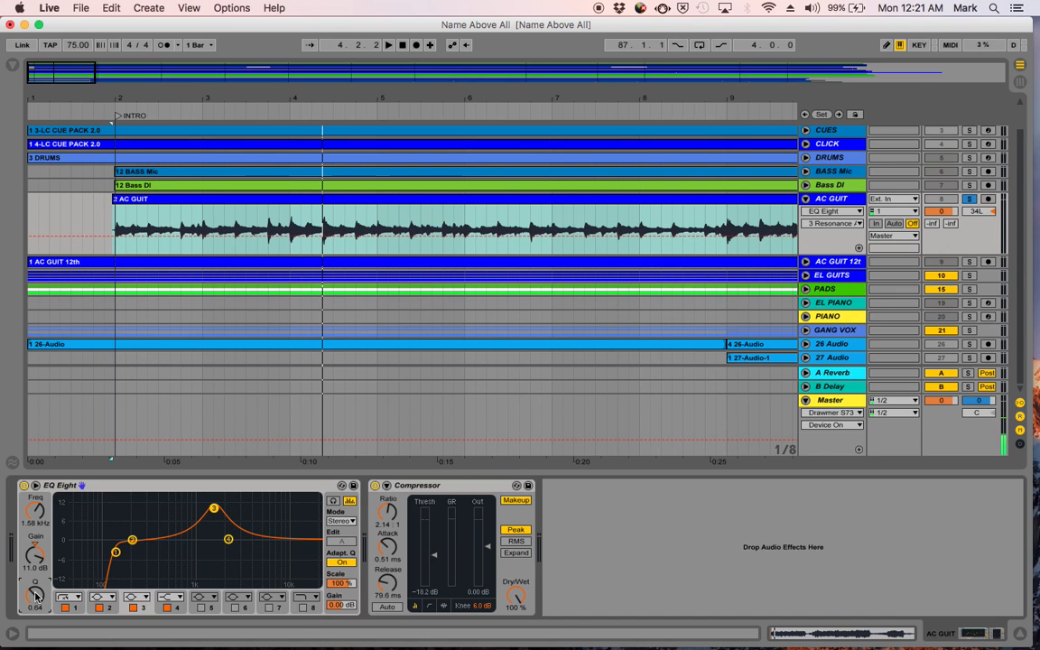
- Loop the AC GUIT intro from 2.1.1 and extend the loop's end to bar 6
left_click_drag(116, 238, 443, 237)
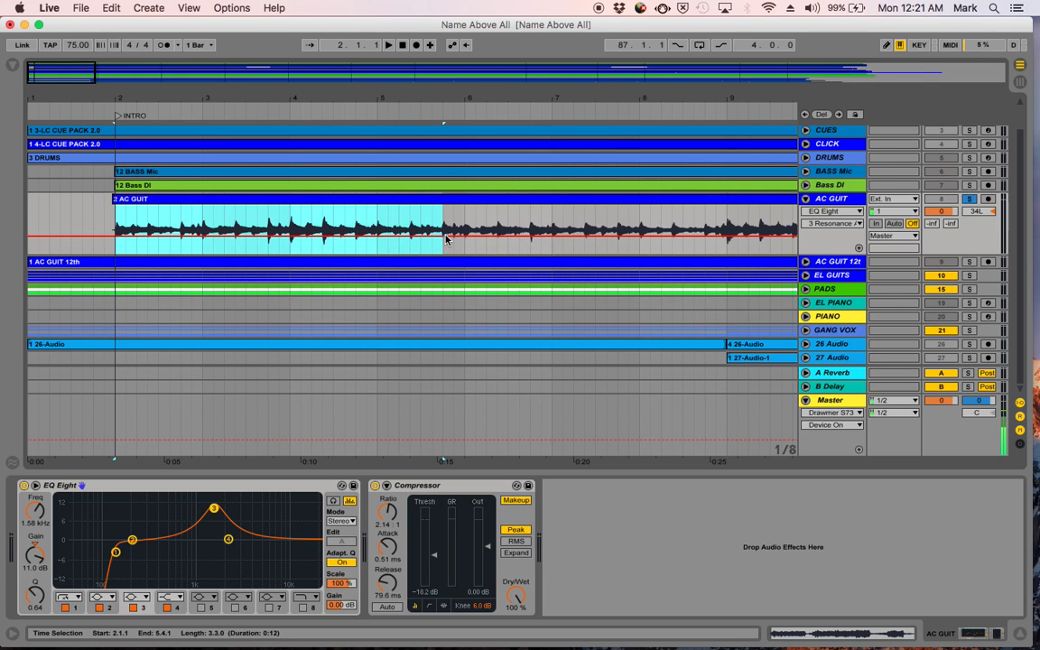
key("super+l")
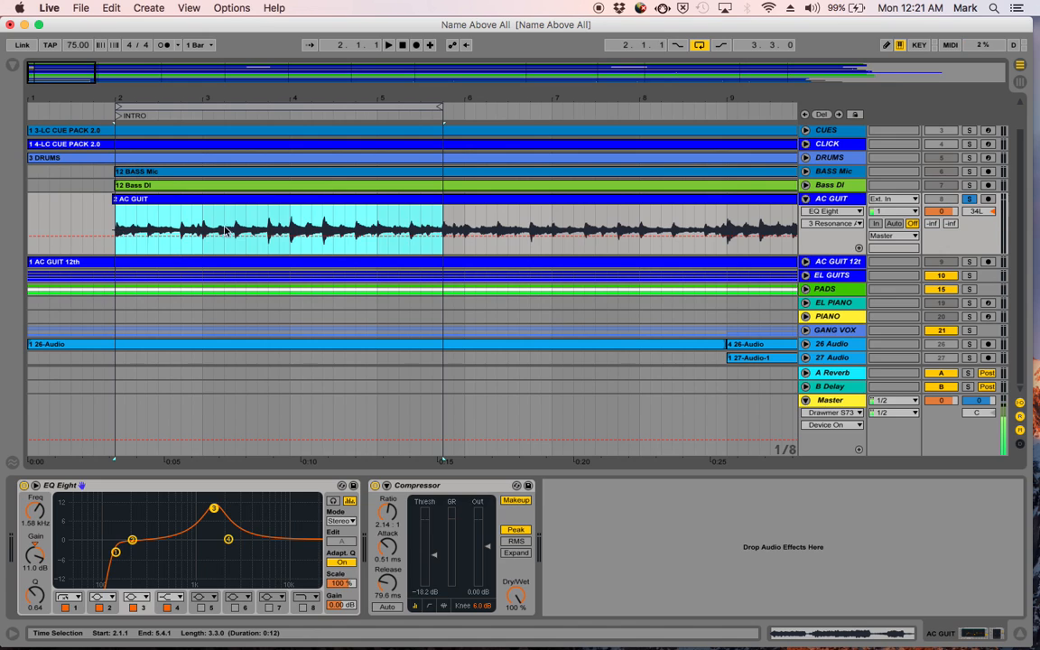
left_click_drag(439, 109, 460, 108)
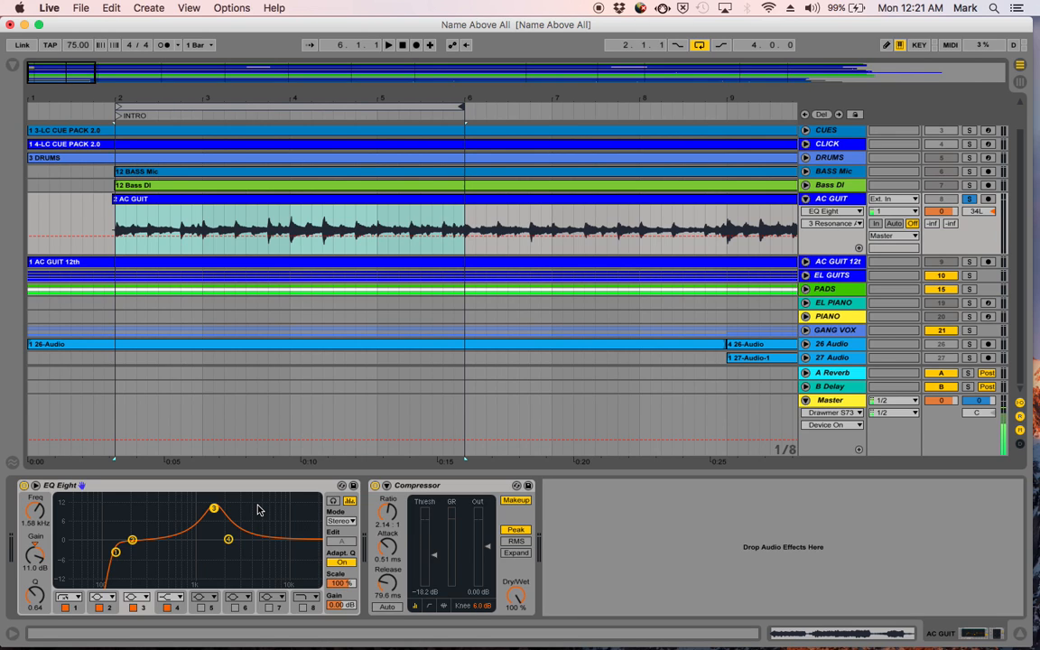
- Play the looped guitar and adjust EQ Eight's filter 3 to a cut of -4.83 dB at 1.27 kHz
key("space")
left_click_drag(214, 508, 205, 554)
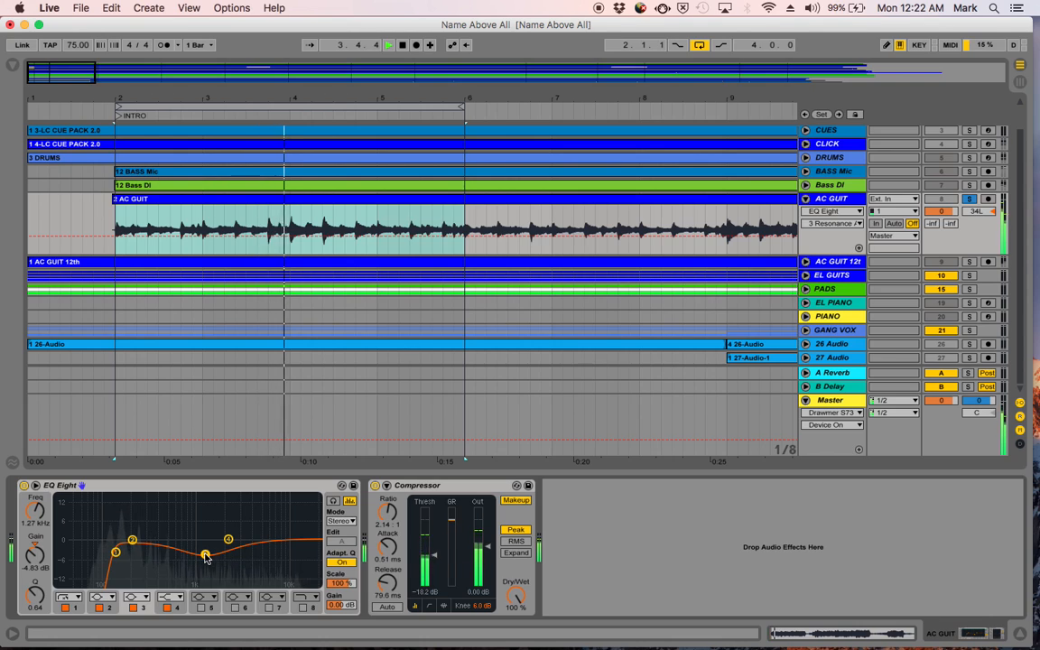
key("space")
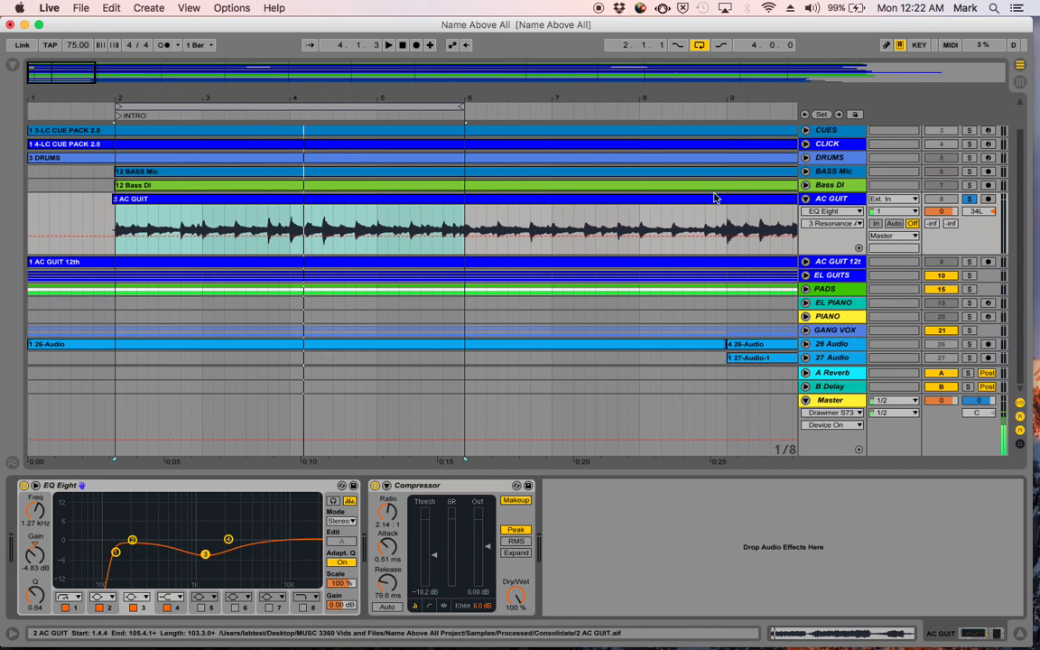
- Examine the AC GUIT waveform through Chorus 1 and on to the END marker for silent sections
scroll(713, 195, "right", 5)
scroll(713, 195, "up", 1)
scroll(707, 193, "right", 15)
scroll(707, 194, "down", 1)
scroll(707, 194, "left", 3)
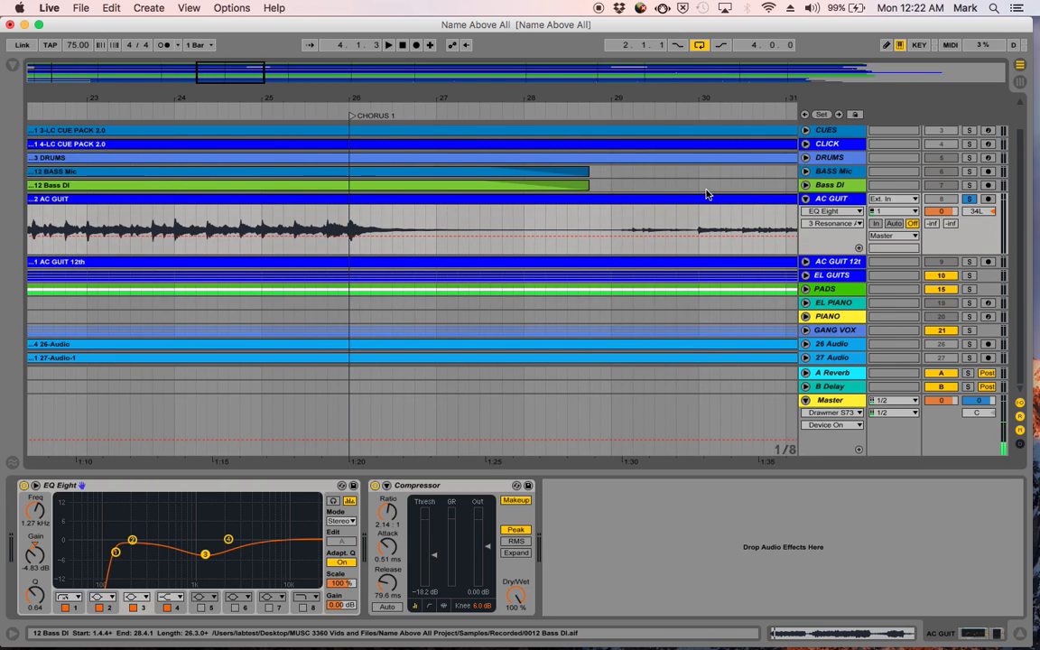
scroll(539, 235, "right", 1)
scroll(539, 236, "up", 2)
scroll(539, 235, "down", 2)
scroll(539, 235, "right", 15)
scroll(539, 236, "right", 18)
scroll(539, 236, "right", 15)
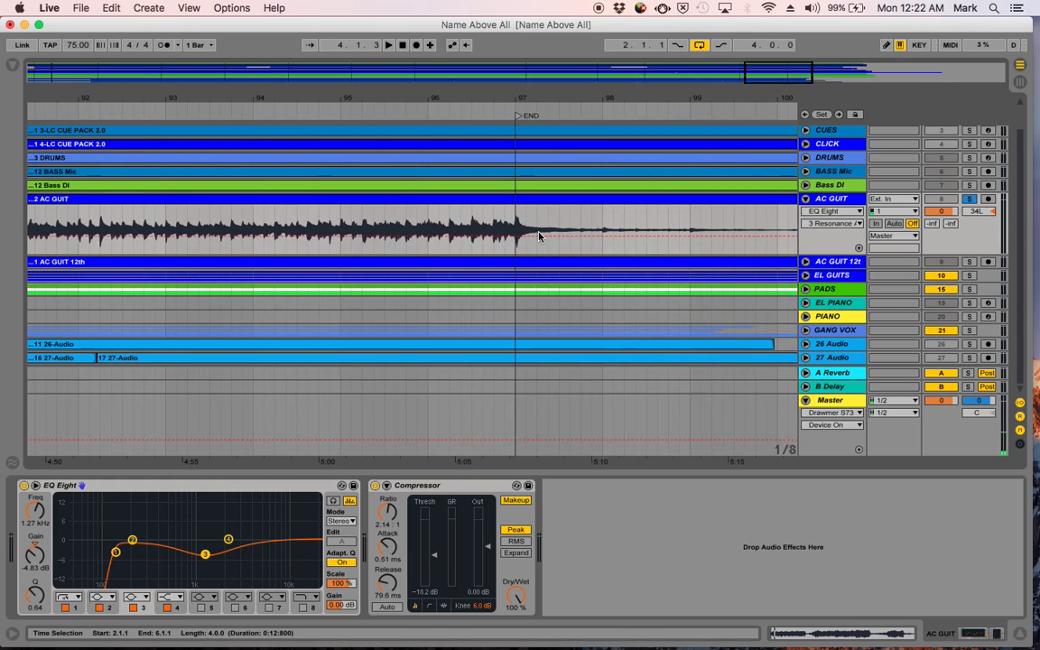
scroll(539, 236, "up", 2)
scroll(539, 236, "right", 1)
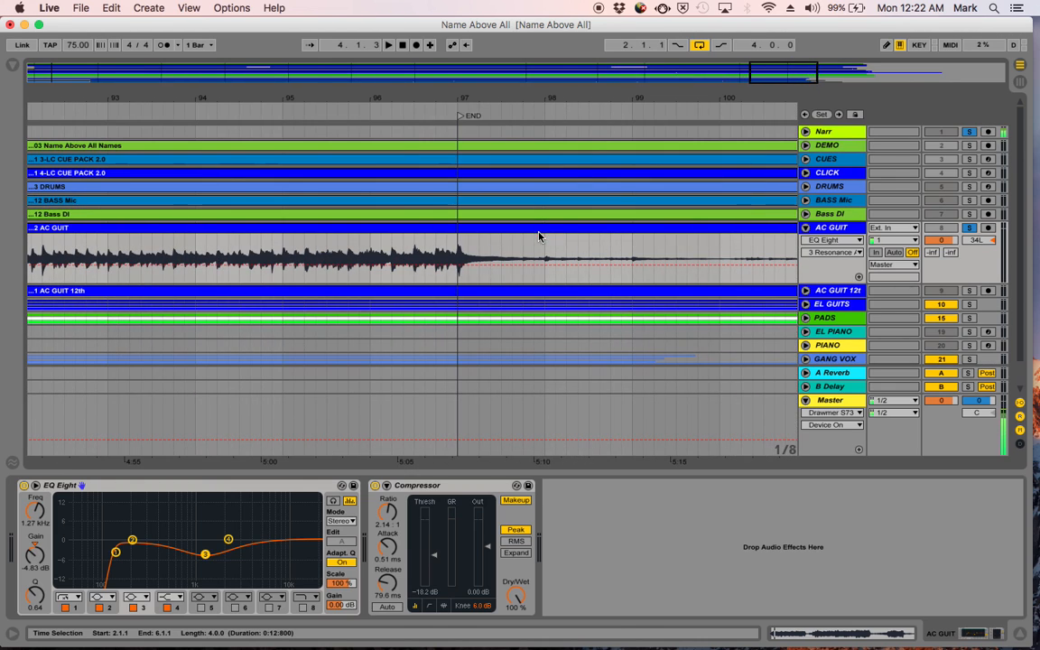
- Fold the AC GUIT track, solo AC GUIT 12th instead of it, and unfold the AC GUIT 12th track
left_click(804, 227)
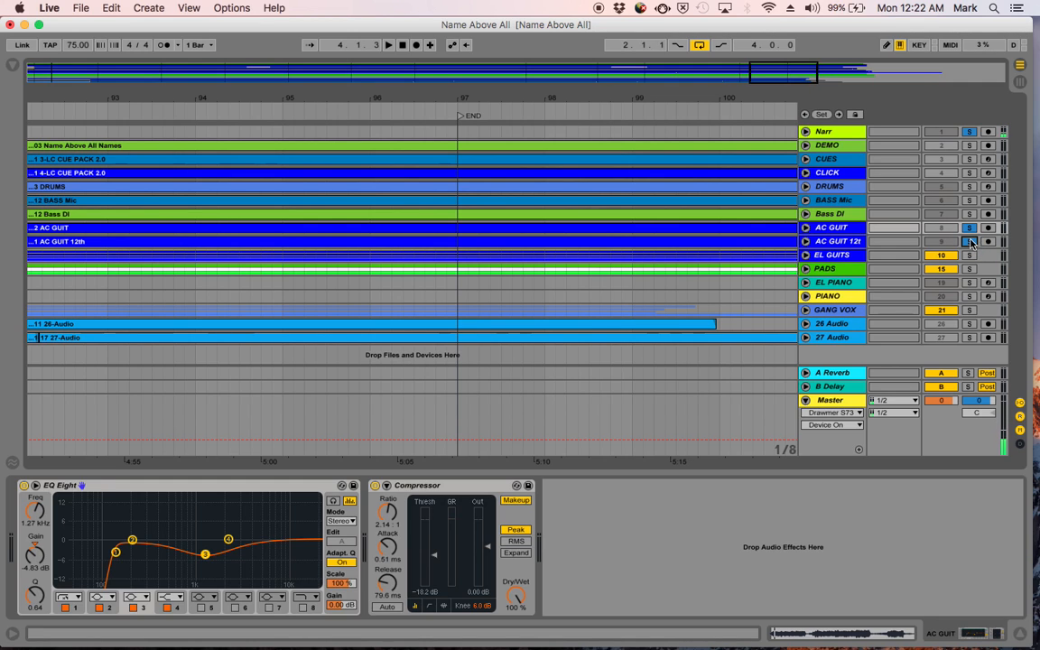
left_click(969, 229)
left_click(805, 241)
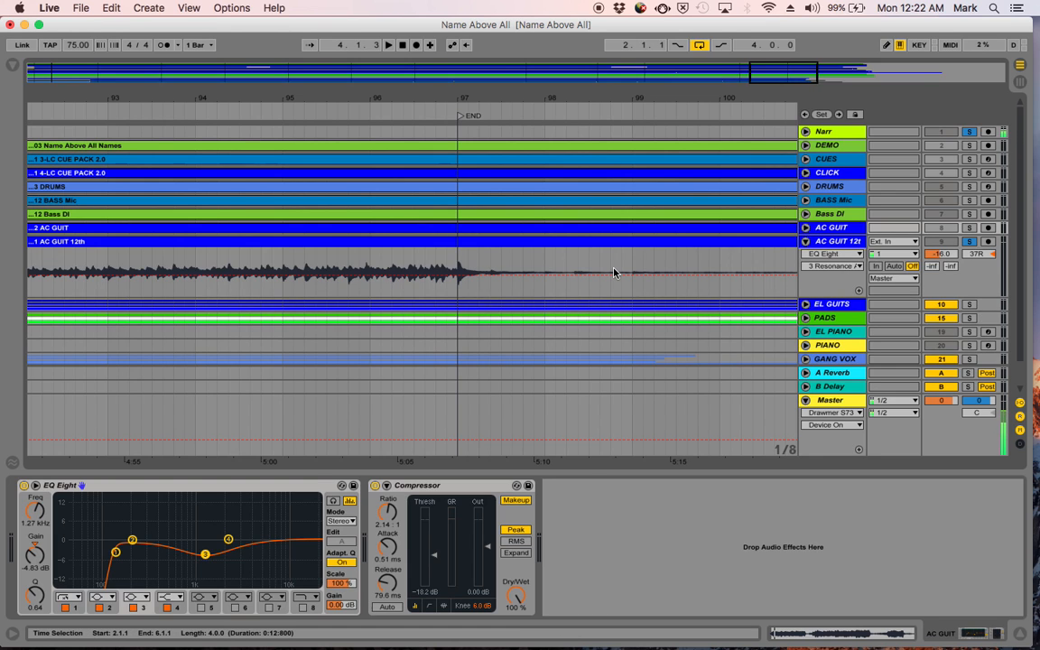
- Look over the AC GUIT 12th waveform back to the song's start and play its looped intro
scroll(551, 240, "left", 20)
scroll(552, 240, "down", 2)
scroll(614, 272, "left", 20)
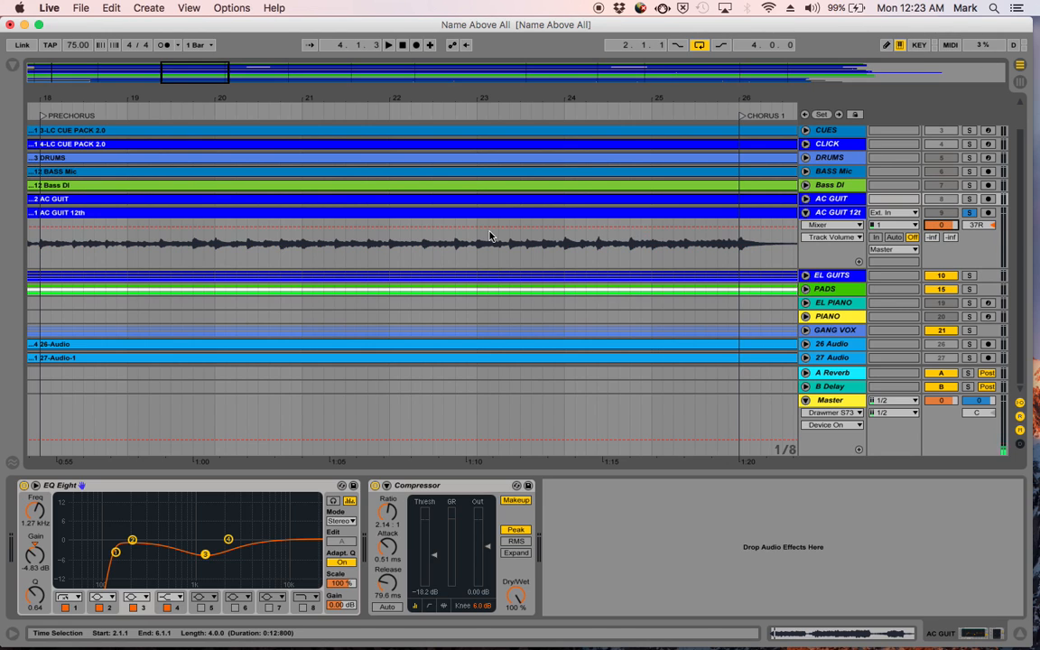
scroll(501, 237, "left", 12)
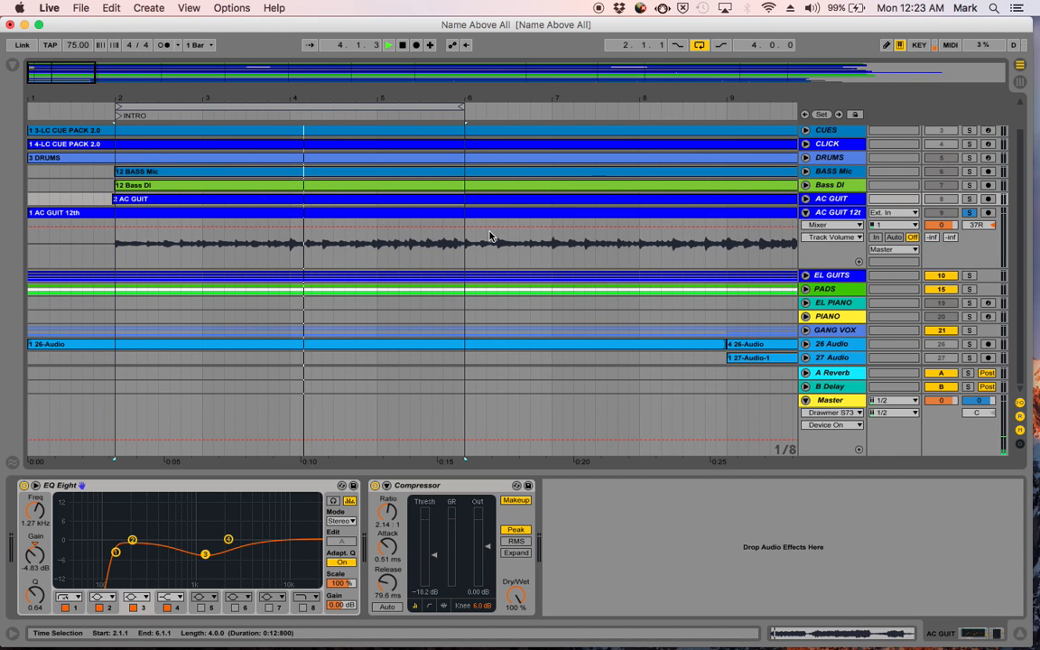
key("space")
scroll(200, 380, "right", 3)
scroll(200, 380, "up", 2)
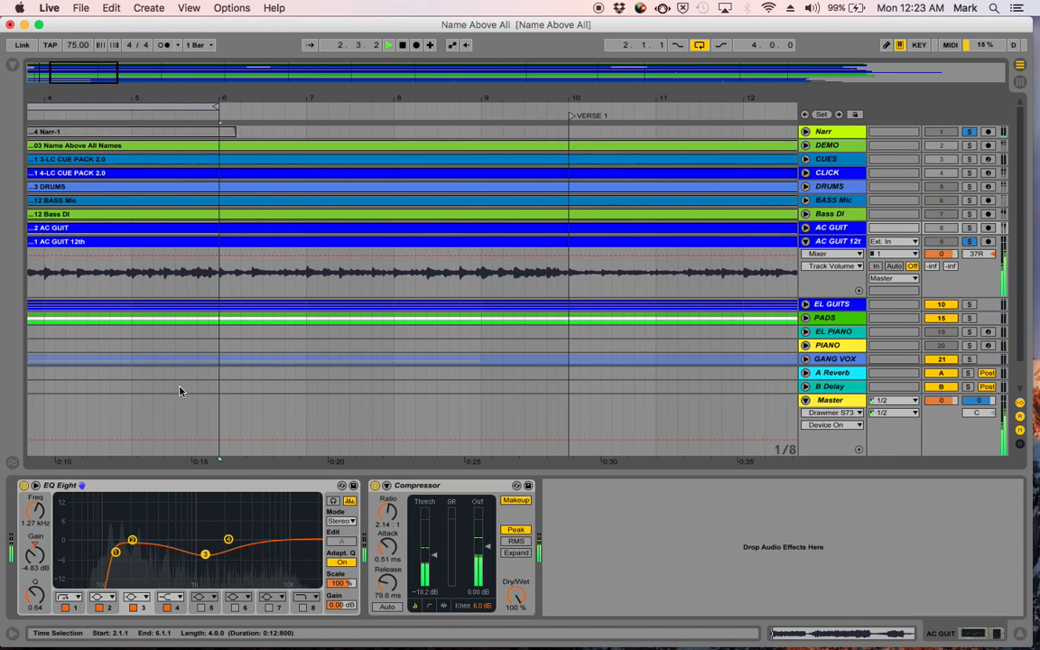
scroll(153, 399, "left", 3)
scroll(154, 399, "down", 2)
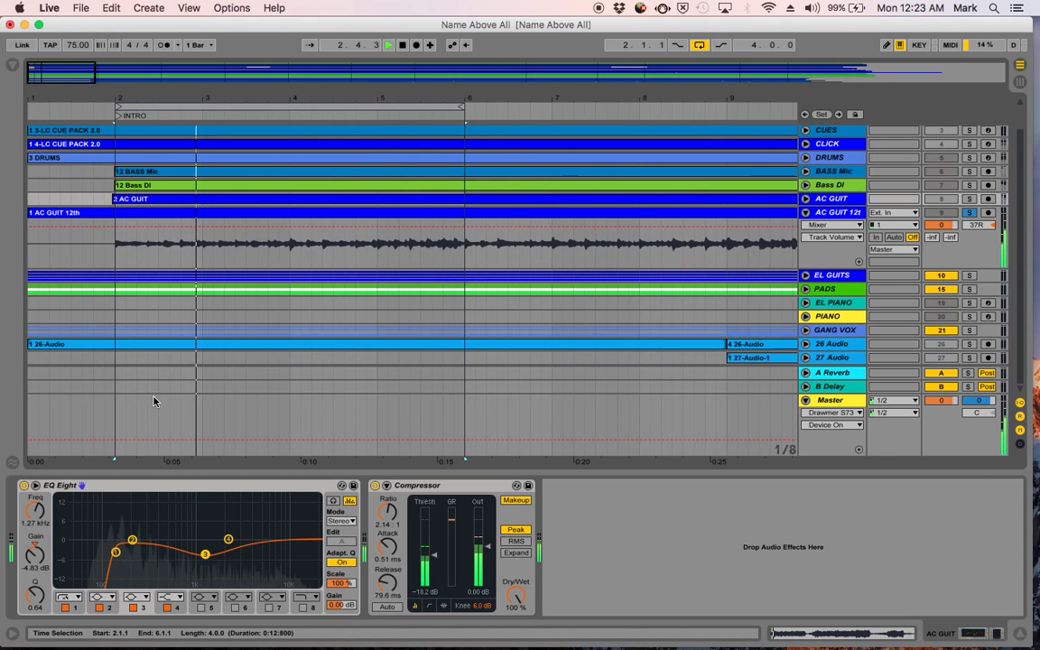
- Bypass and re-enable EQ Eight on AC GUIT twice during loop playback, and stop with looping switched off
left_click(25, 485)
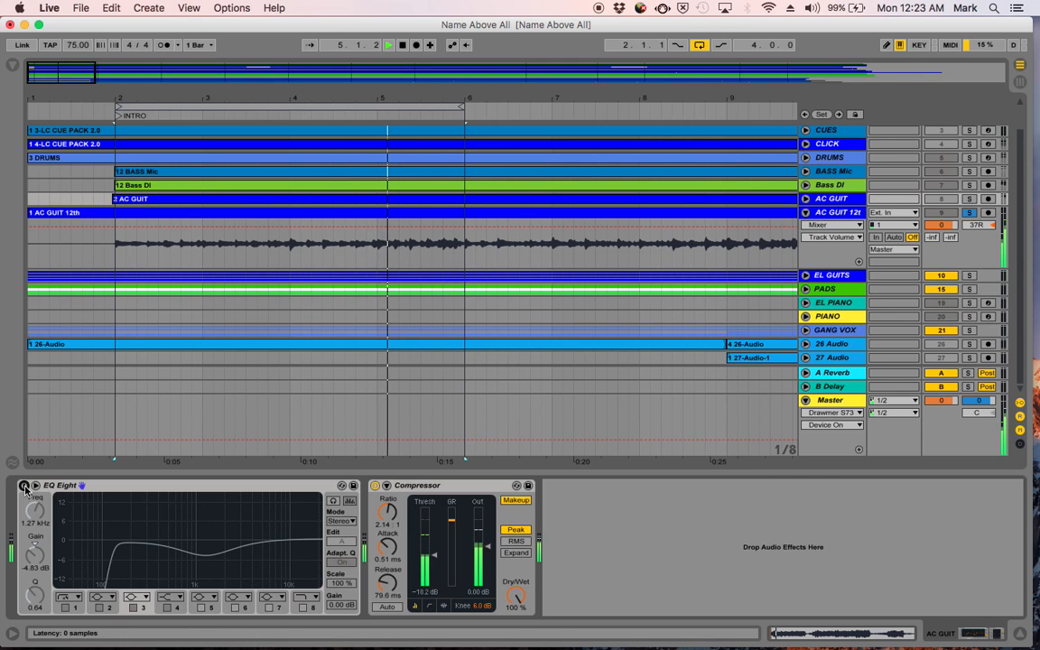
left_click(25, 485)
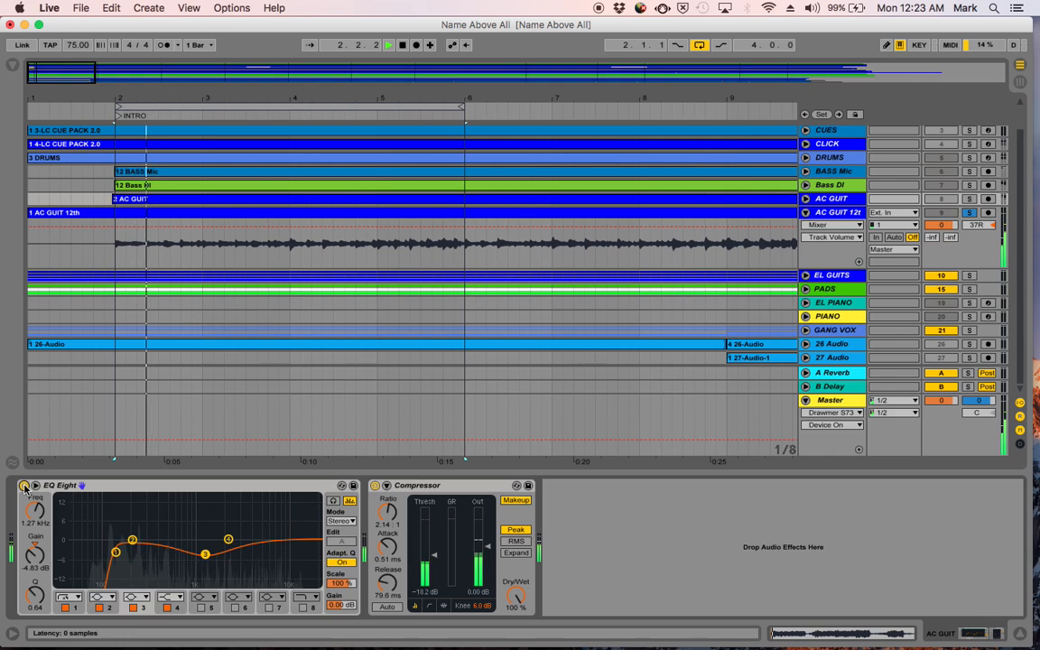
left_click(24, 486)
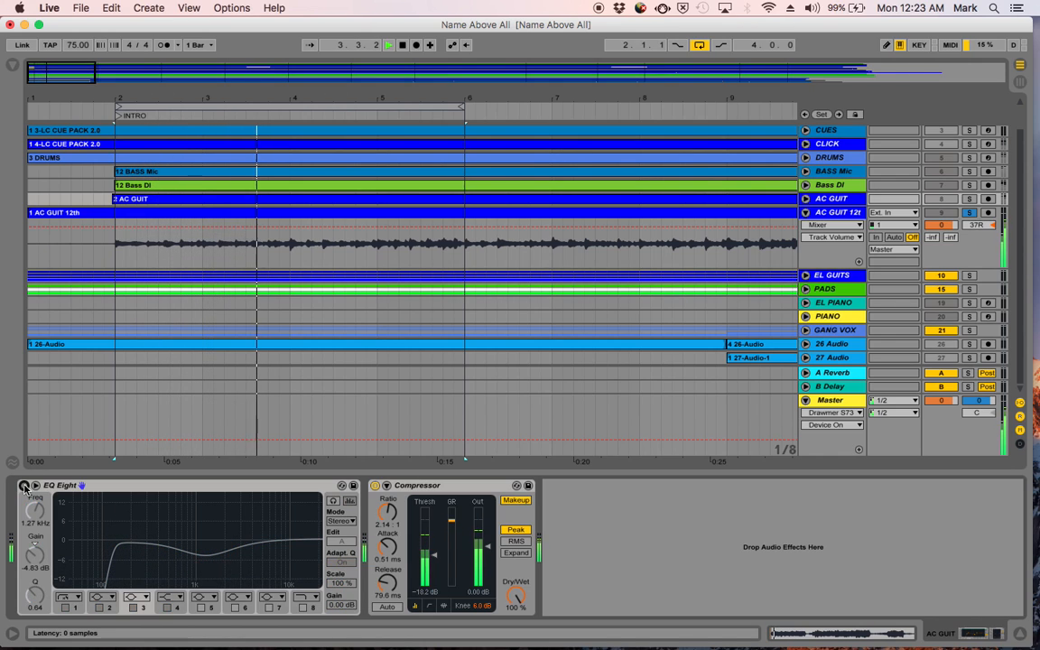
left_click(24, 486)
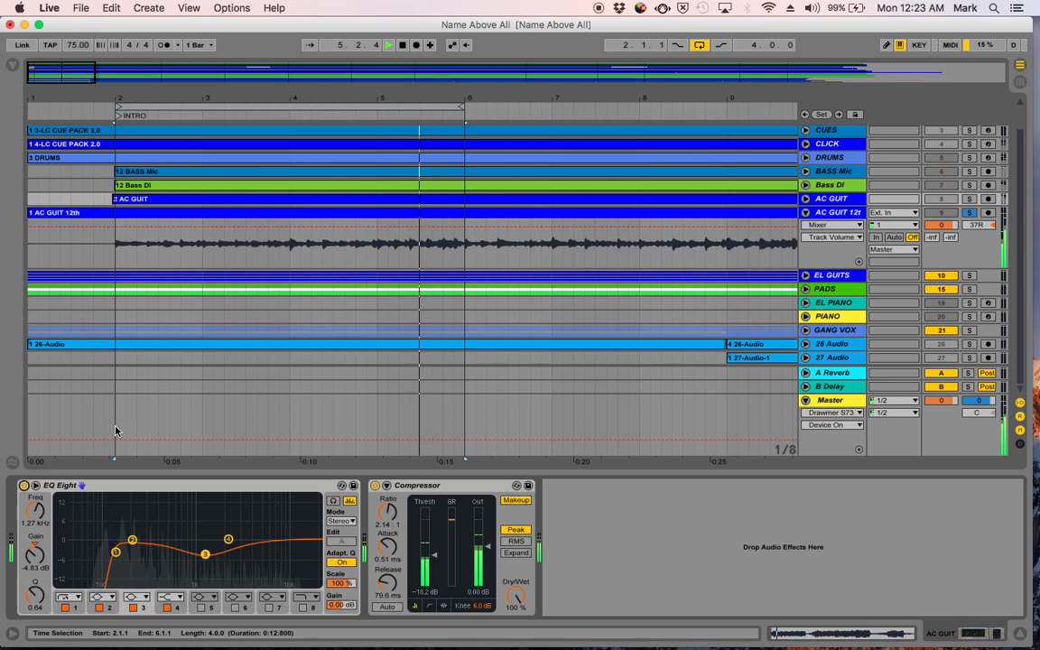
key("space")
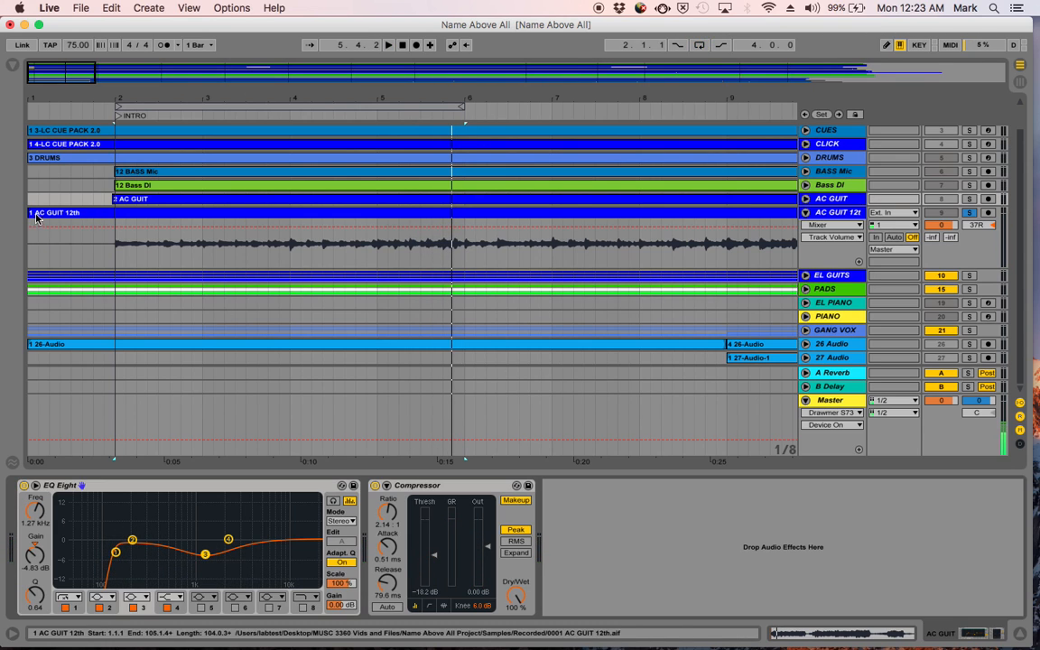
- Trim the start of the AC GUIT 12th clip to just before bar 2, aligned with the bass clips
left_click_drag(32, 212, 105, 208)
left_click_drag(106, 102, 114, 94)
left_click_drag(83, 212, 137, 212)
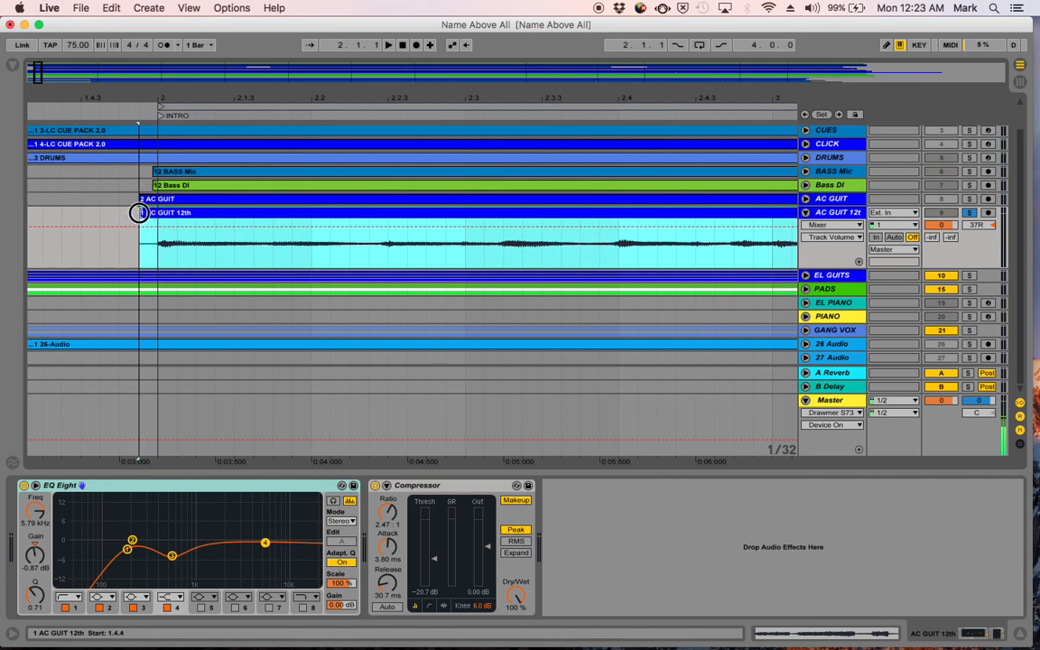
left_click_drag(144, 90, 144, 92)
left_click_drag(118, 217, 179, 223)
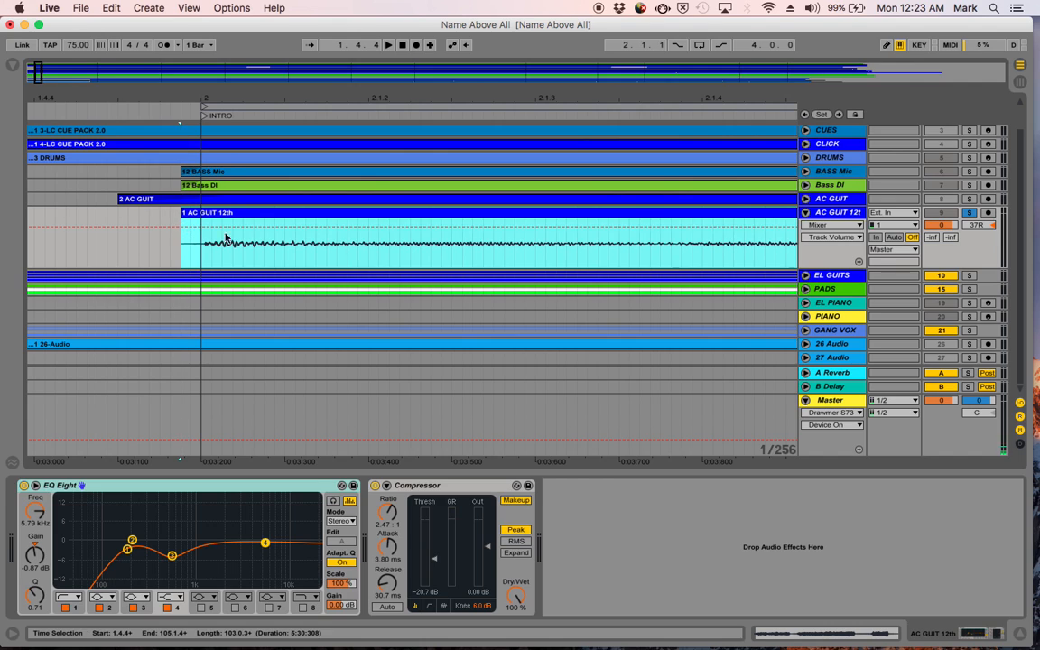
- Show the fades on AC GUIT 12th and lengthen its fade-in to end just after bar 2
left_click(832, 225)
left_click(828, 239)
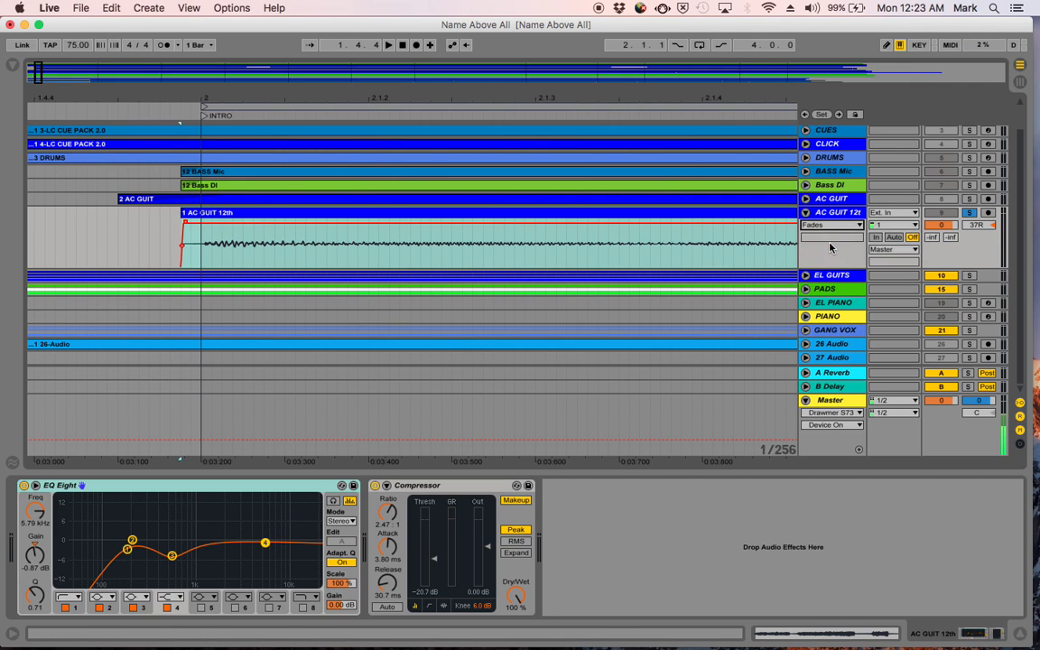
left_click_drag(187, 225, 209, 225)
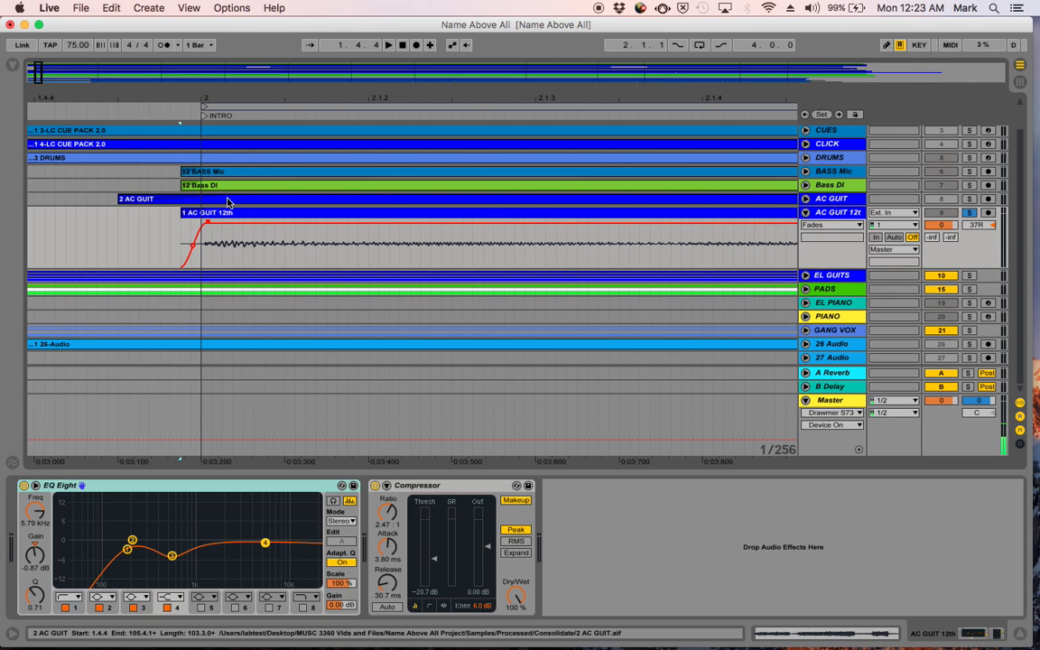
- Unfold AC GUIT and trim its clip start to line up with the AC GUIT 12th clip
left_click(250, 201)
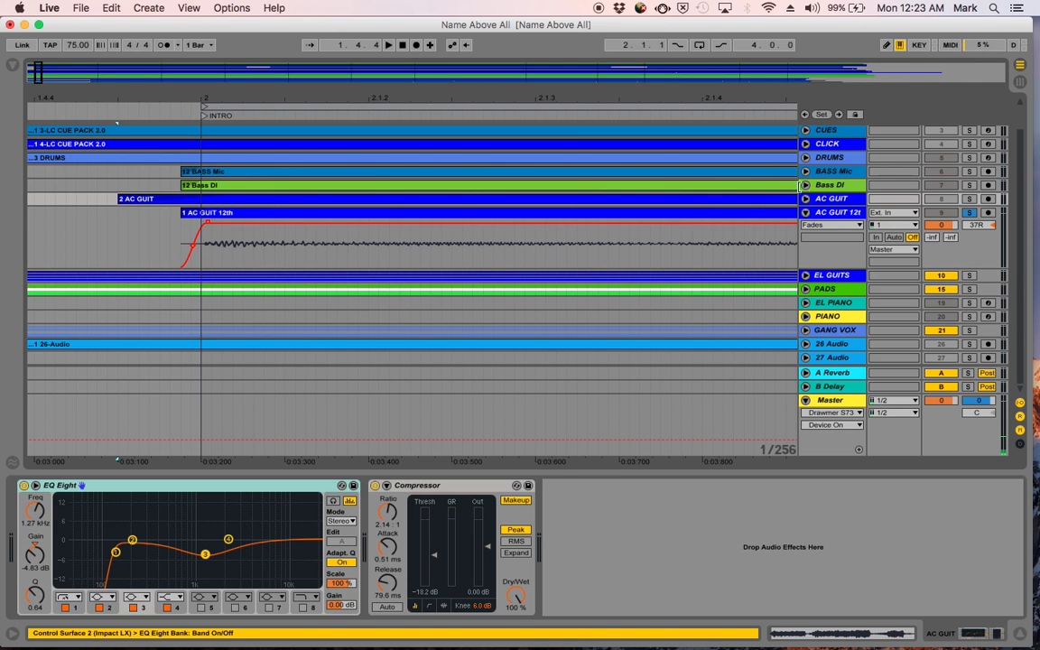
left_click(805, 199)
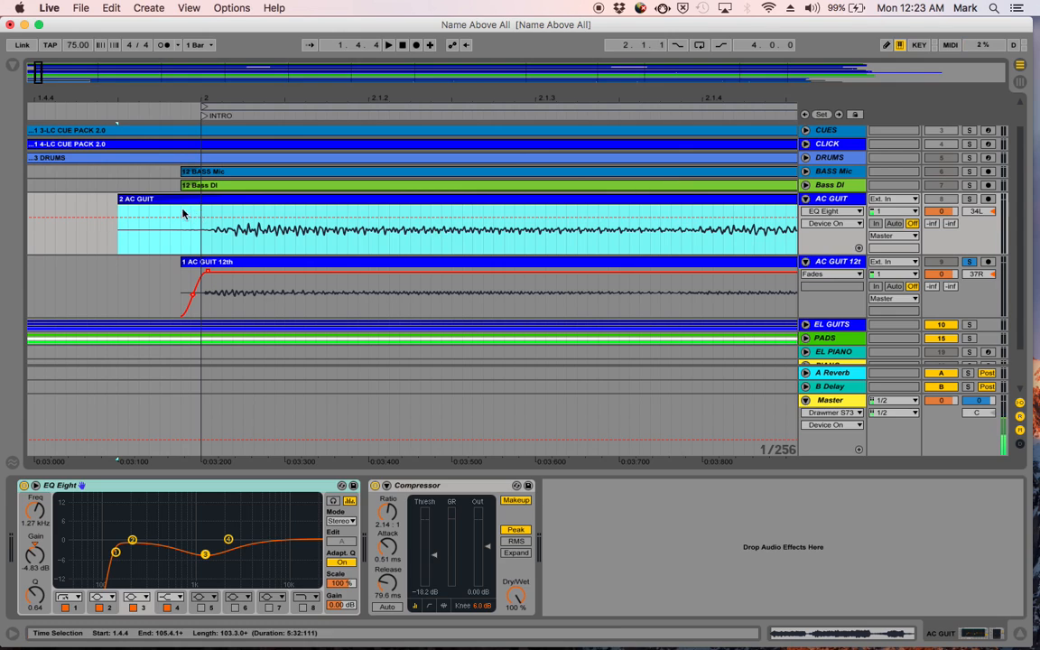
left_click_drag(120, 199, 181, 198)
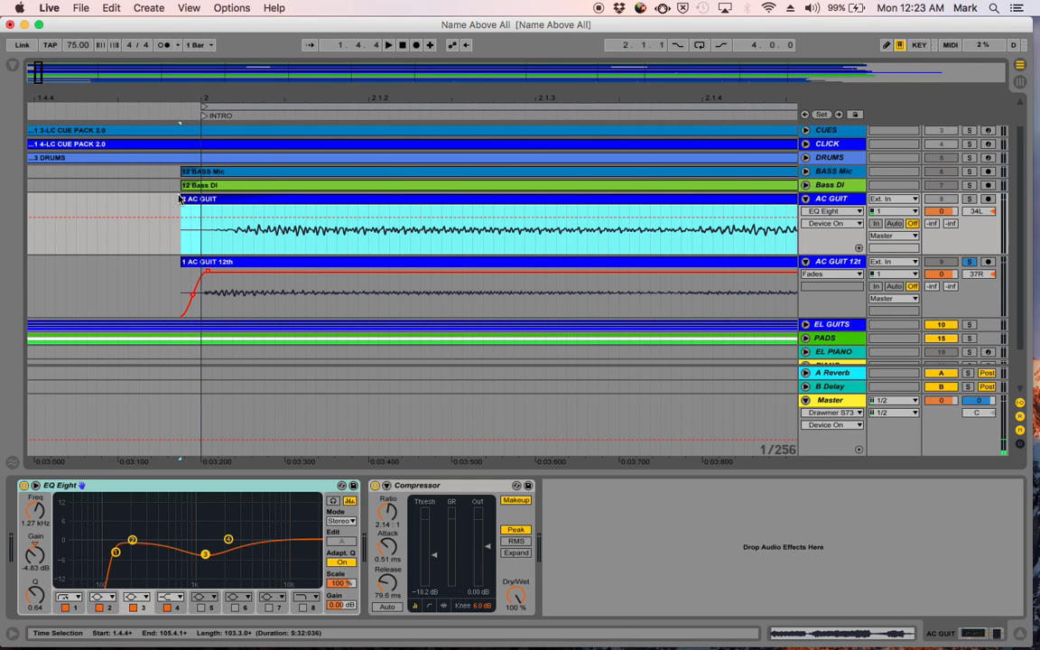
- Show the fades on AC GUIT and shorten its fade-in to end just after bar 2
left_click(832, 211)
left_click(835, 236)
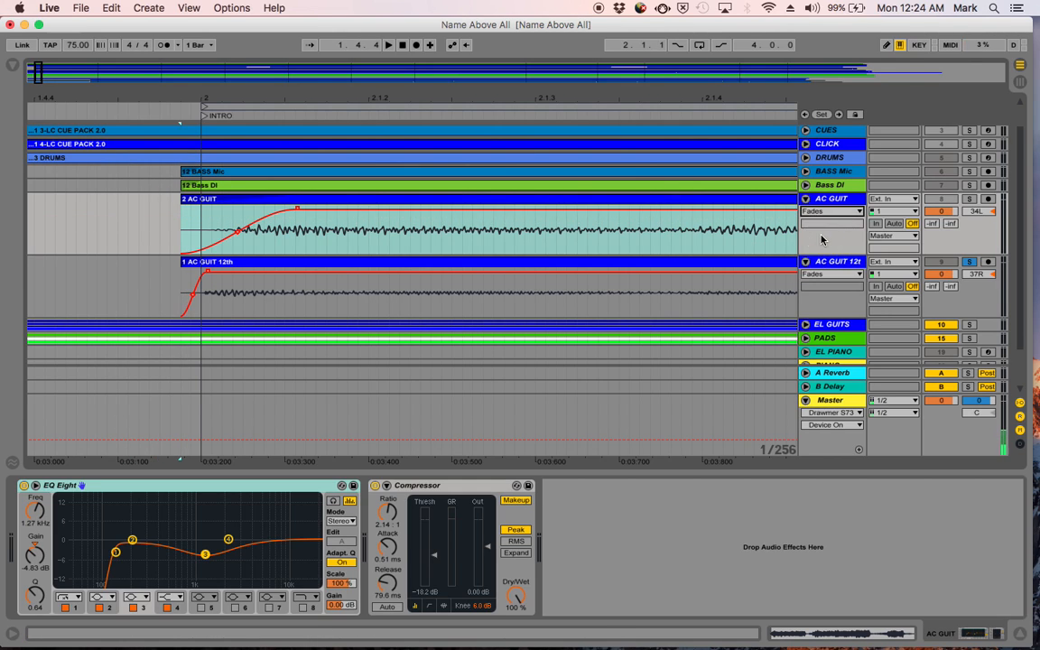
left_click_drag(298, 211, 214, 211)
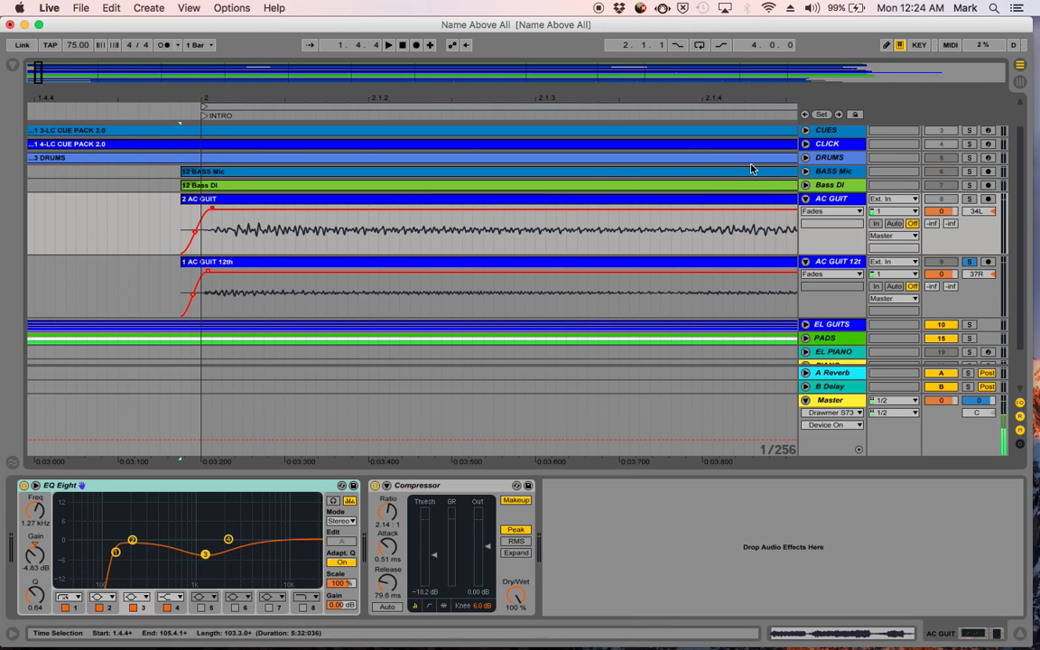
- Fold both acoustic guitar tracks and audition AC GUIT 12th from bar 2, with the opening bars in view
left_click(805, 199)
left_click(806, 212)
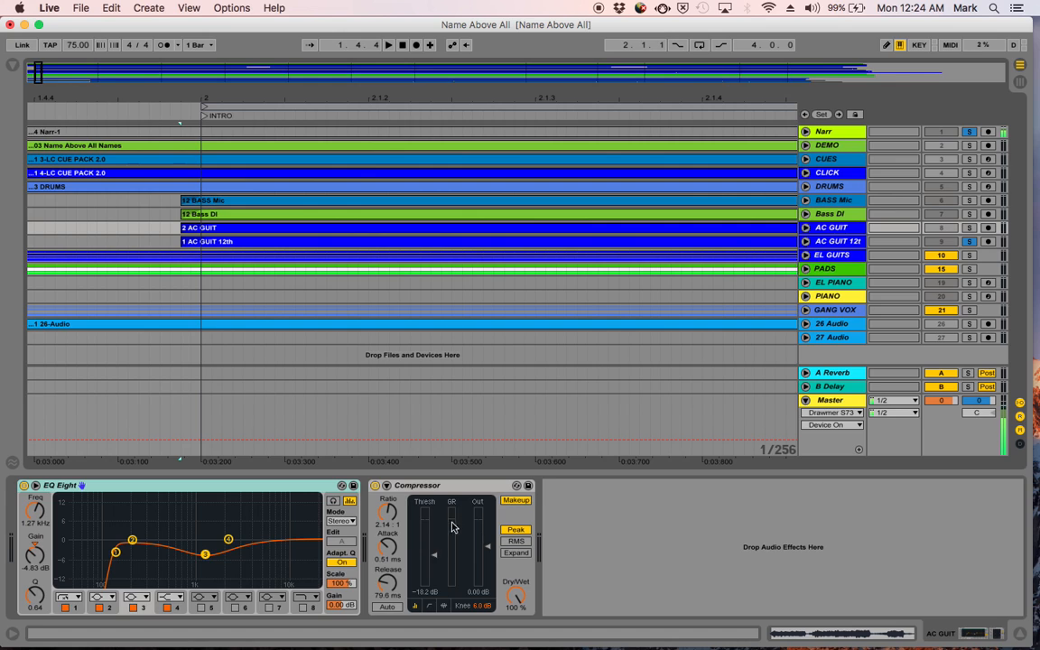
key("space")
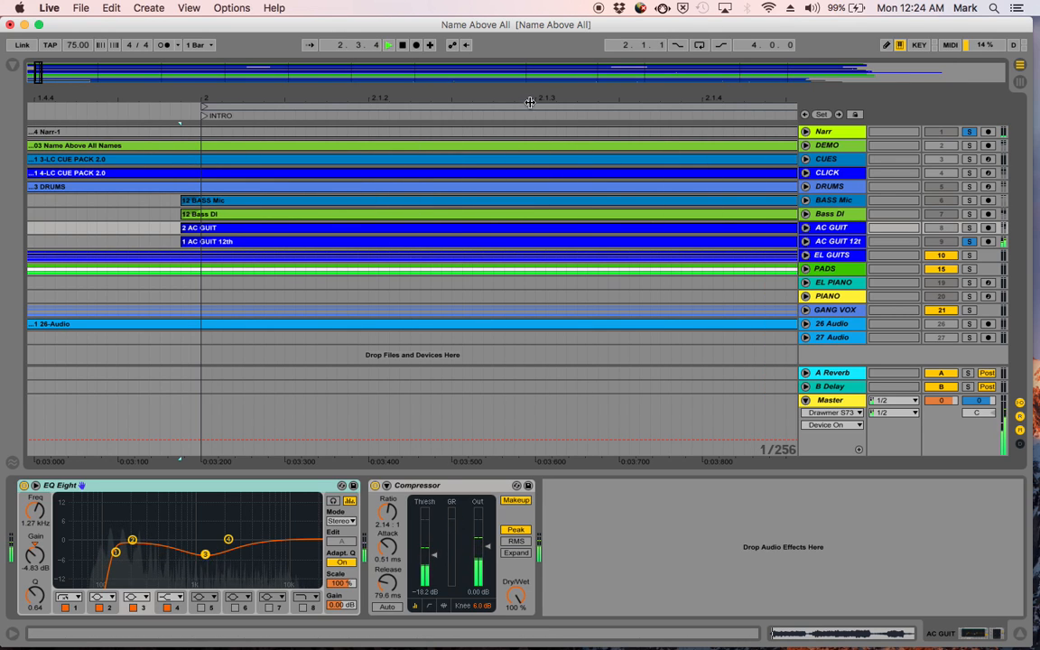
left_click_drag(532, 94, 132, 92)
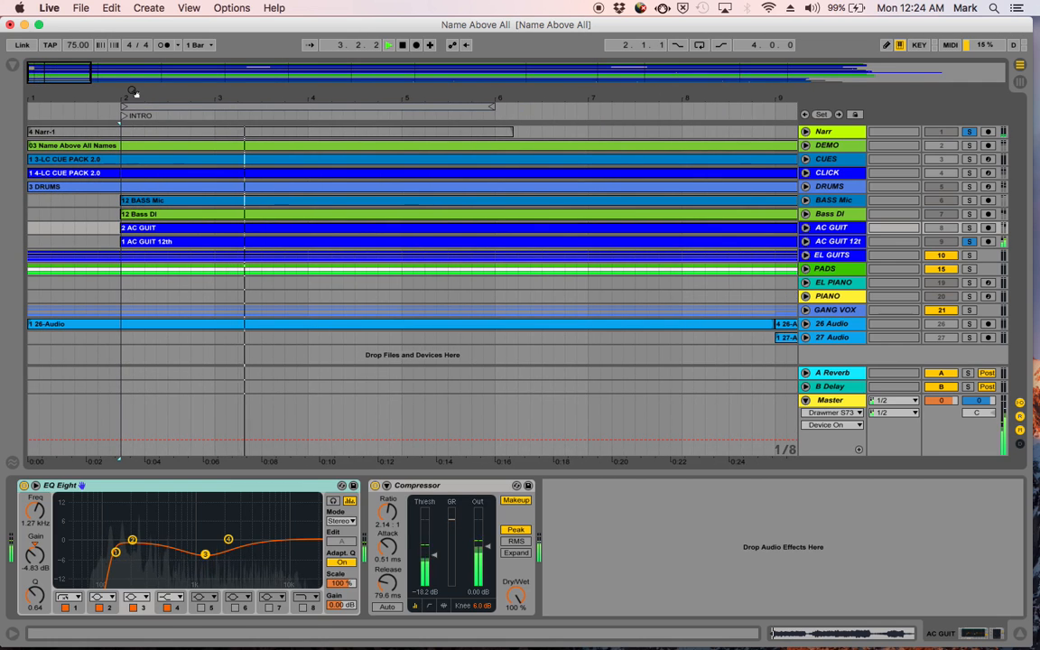
key("space")
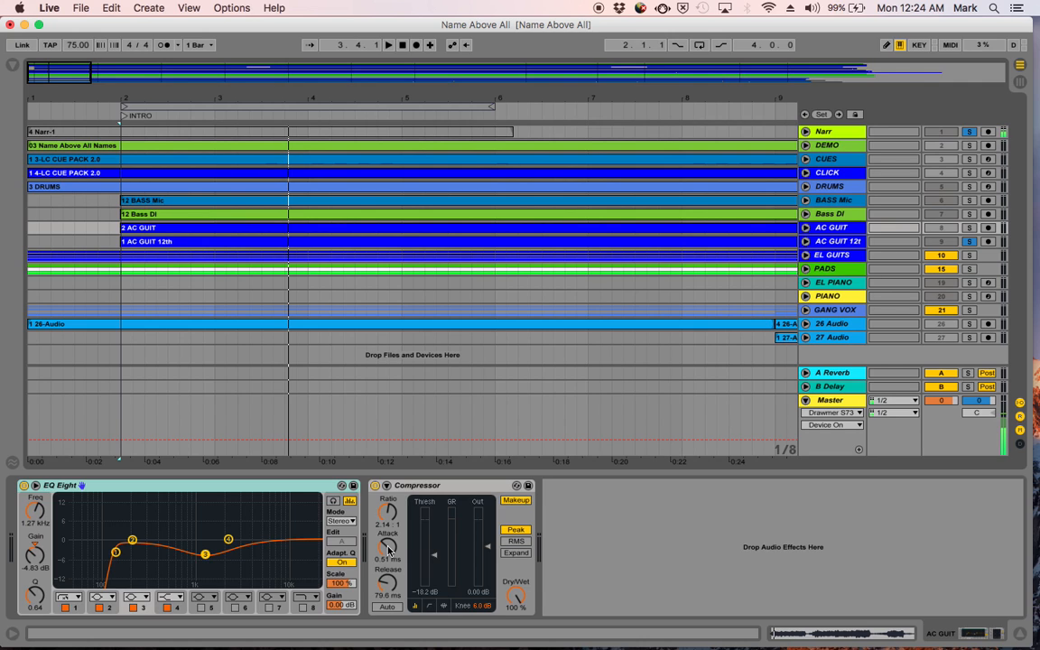
- Replay the intro from bar 2, soloing AC GUIT alongside AC GUIT 12th to hear both guitars together
key("space")
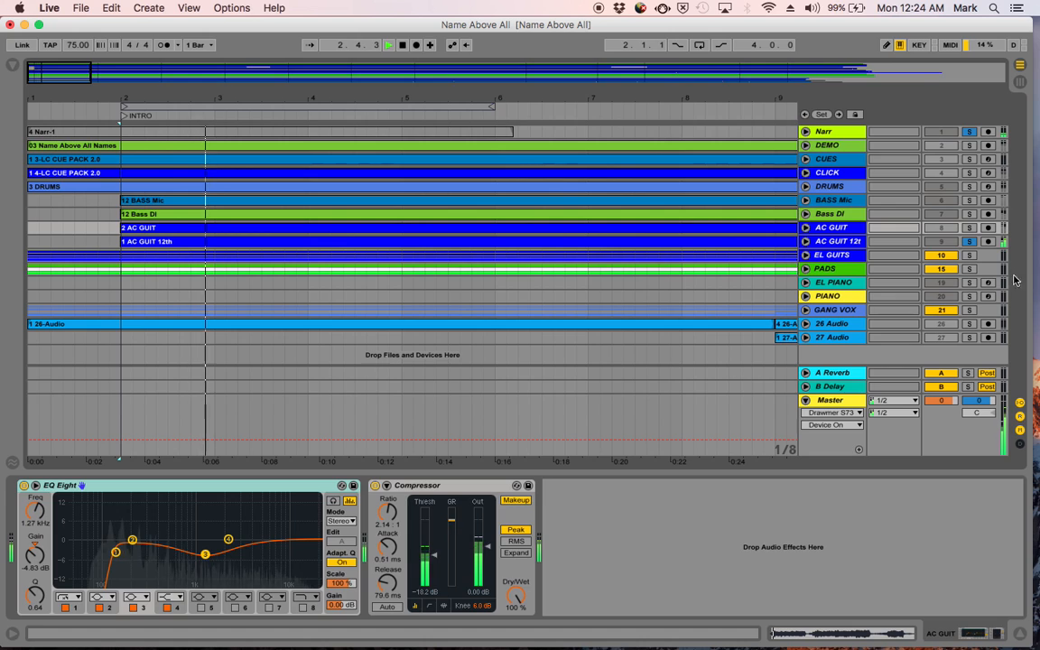
key("space")
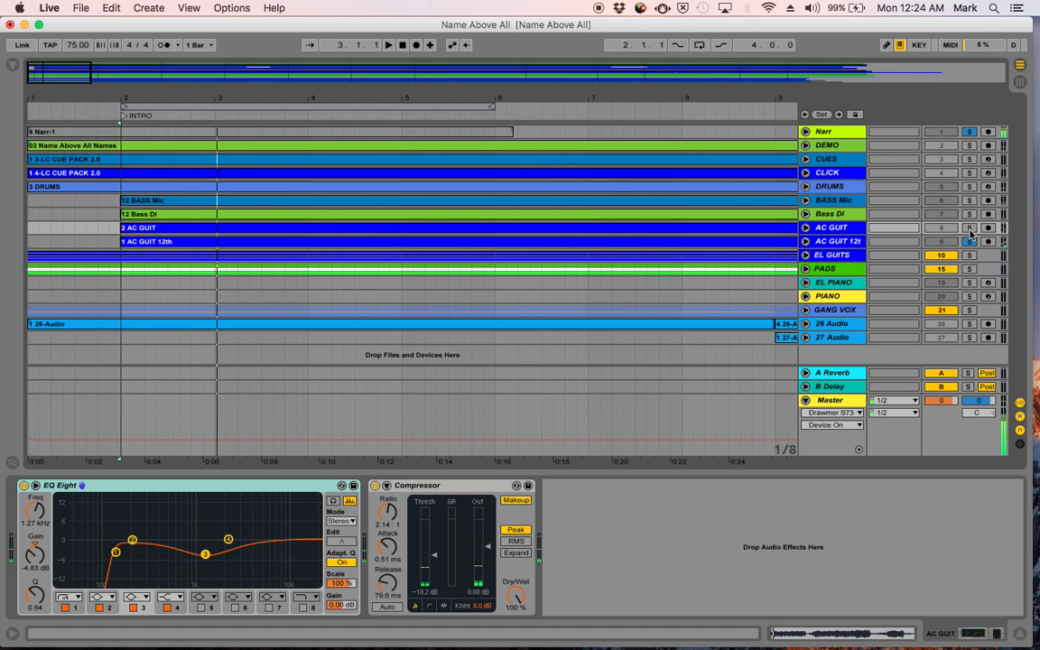
key("space")
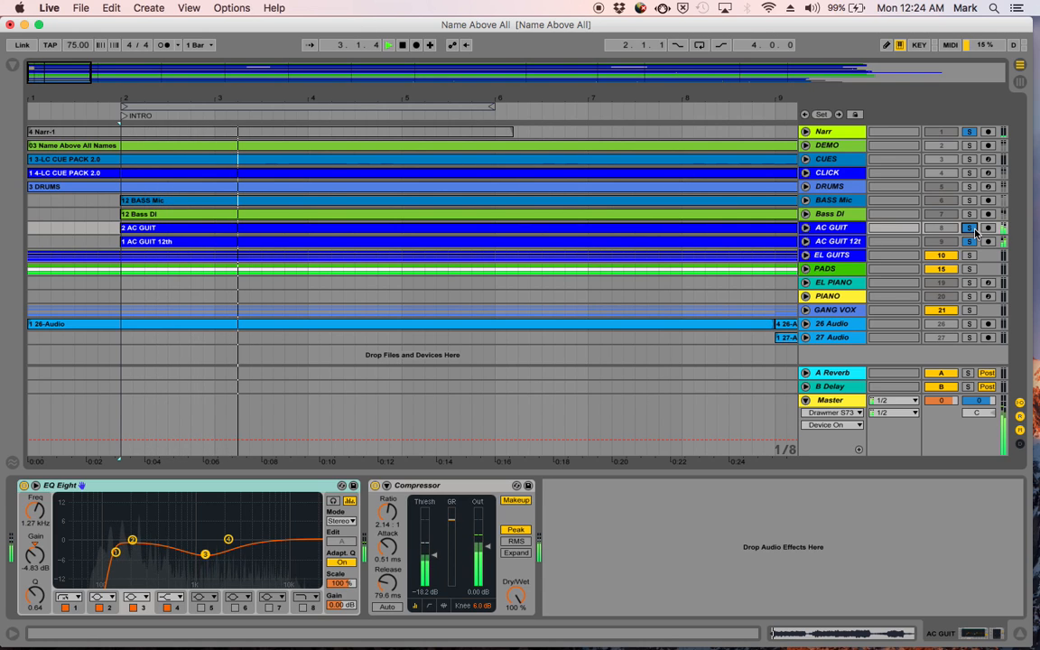
key("space")
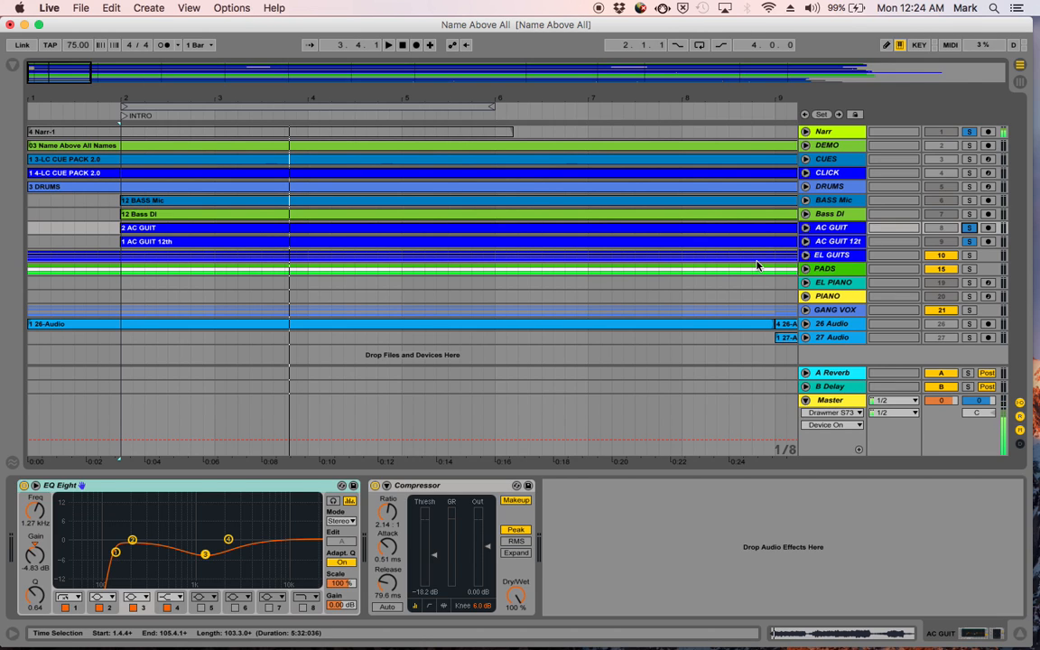
- Unfold the PADS group to look over its three pad tracks, and fold it again
left_click(805, 269)
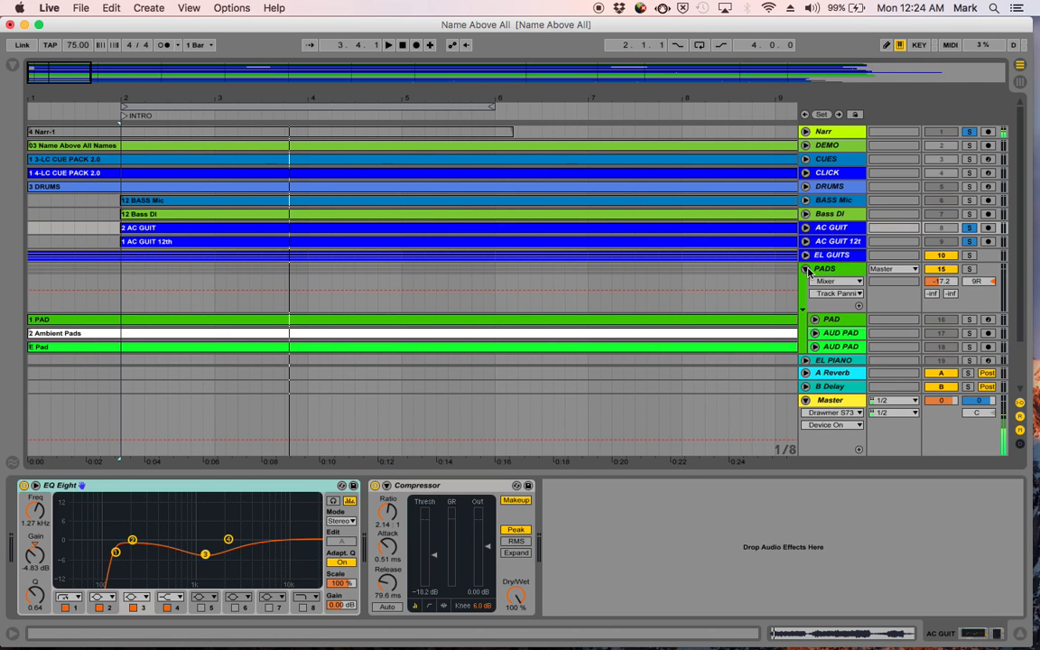
scroll(808, 269, "down", 3)
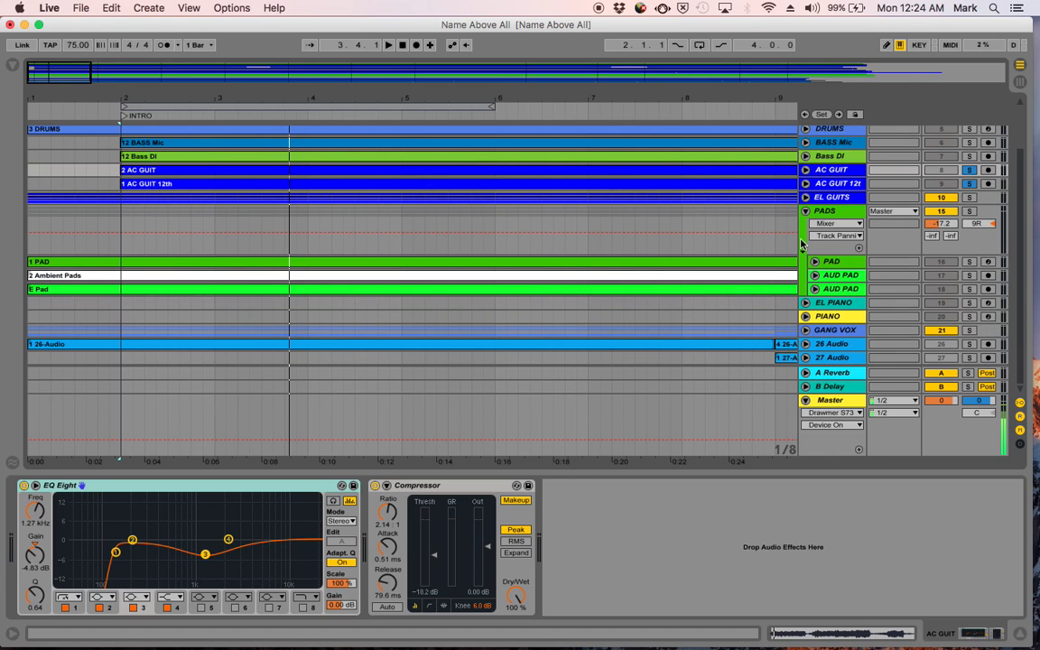
left_click(805, 211)
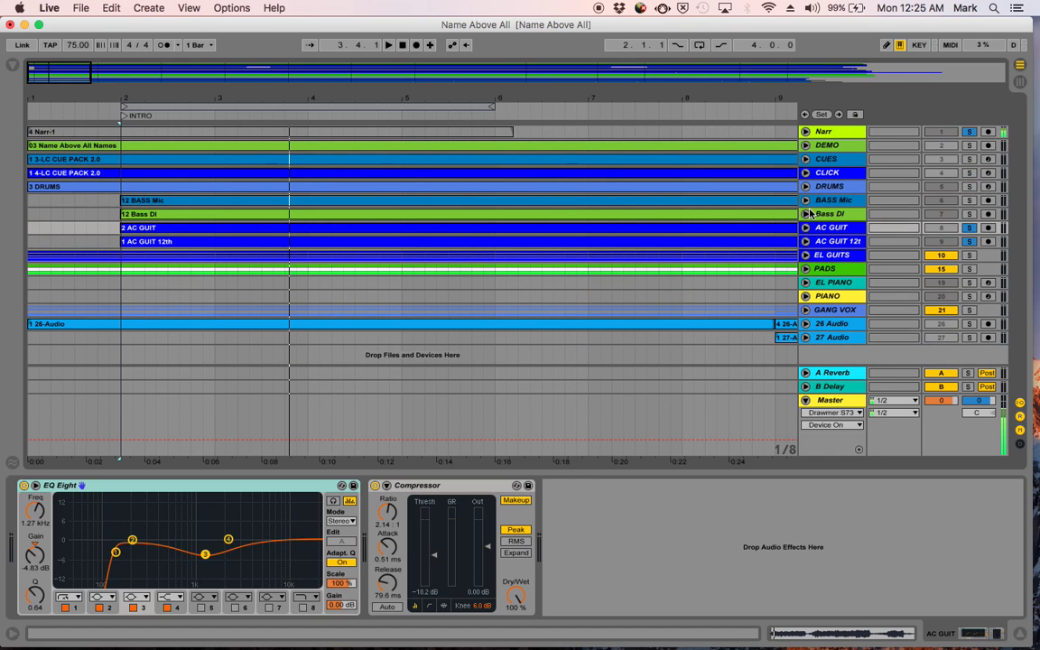
left_click(805, 269)
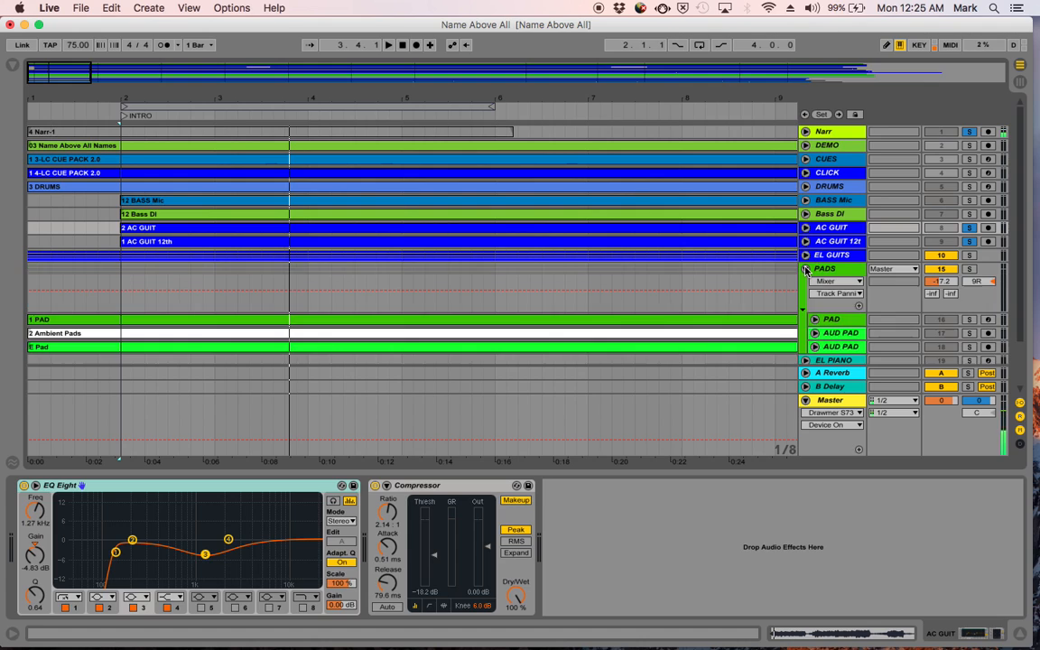
scroll(819, 278, "down", 3)
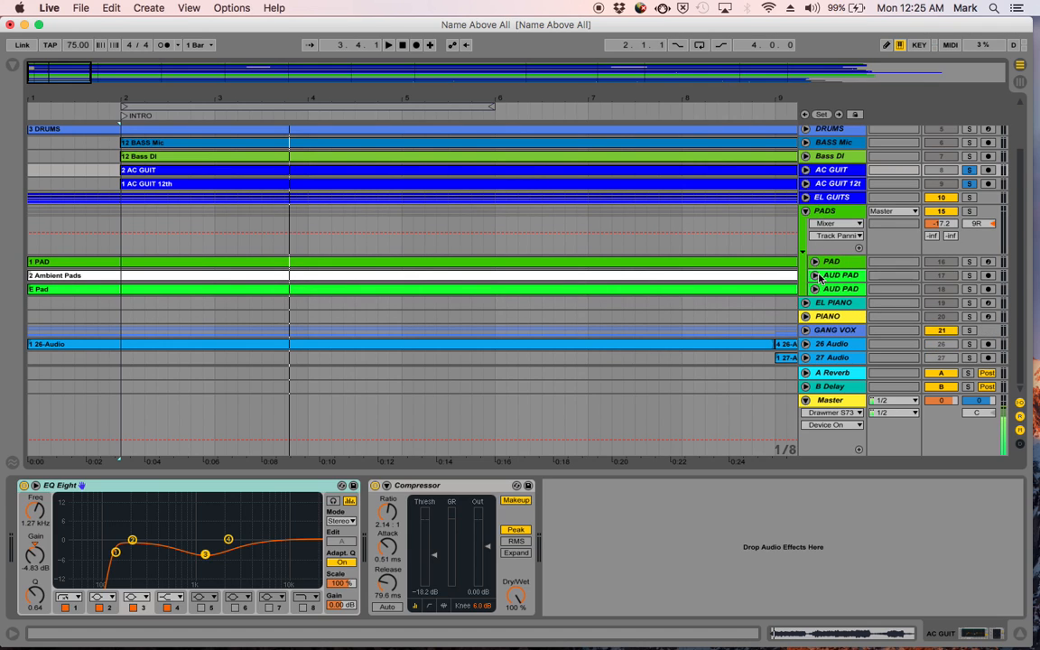
left_click(806, 210)
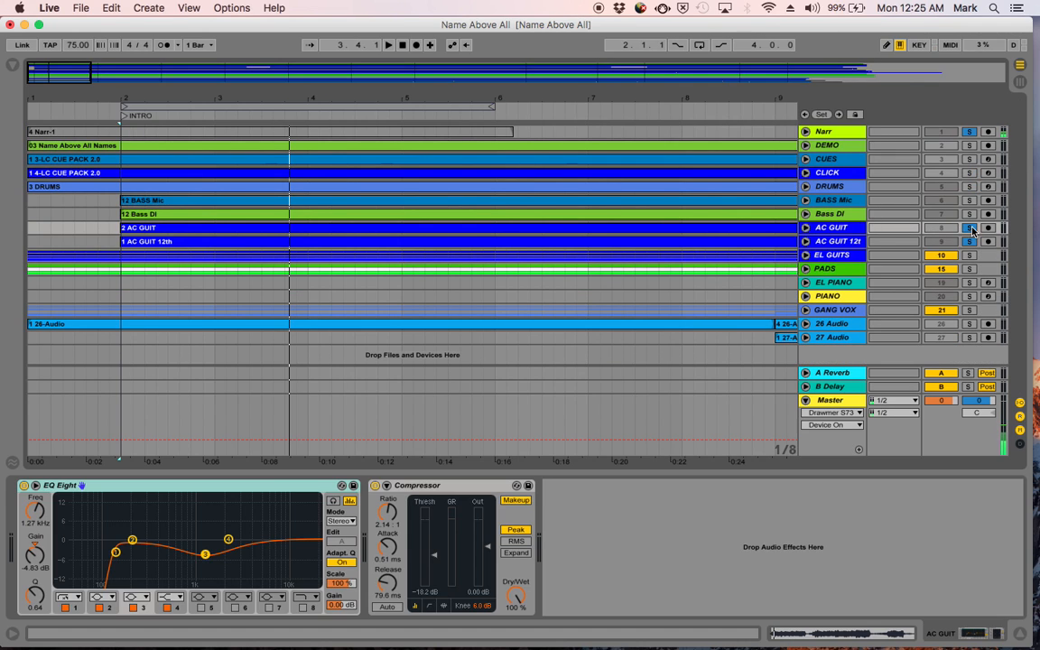
- Unsolo both acoustic guitars and play the PADS group soloed from the start of the song
left_click(972, 230)
left_click(972, 242)
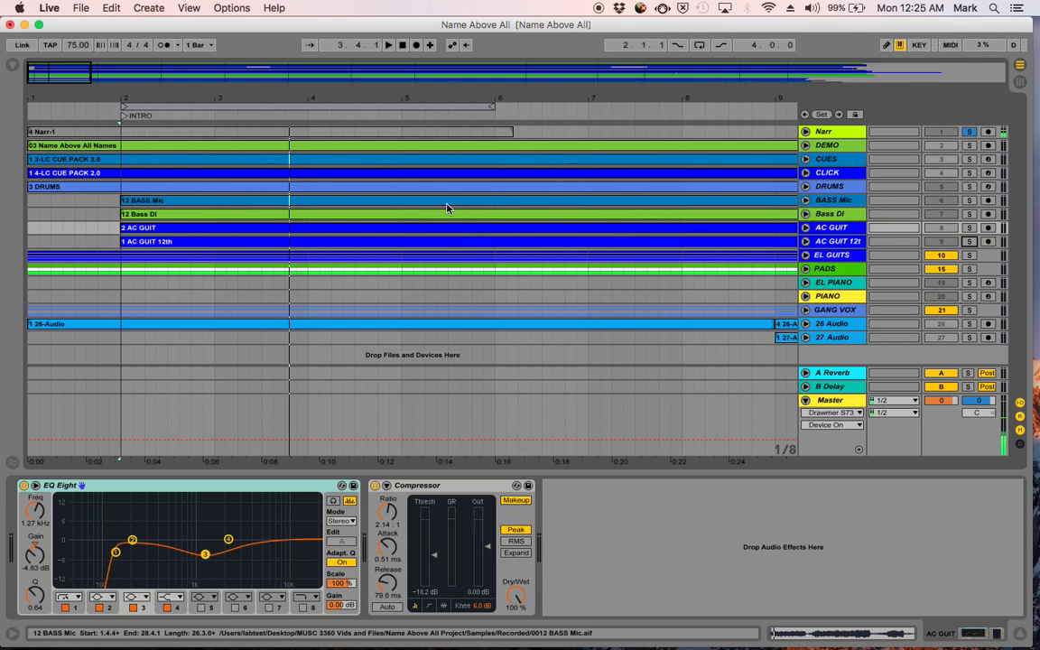
left_click(404, 44)
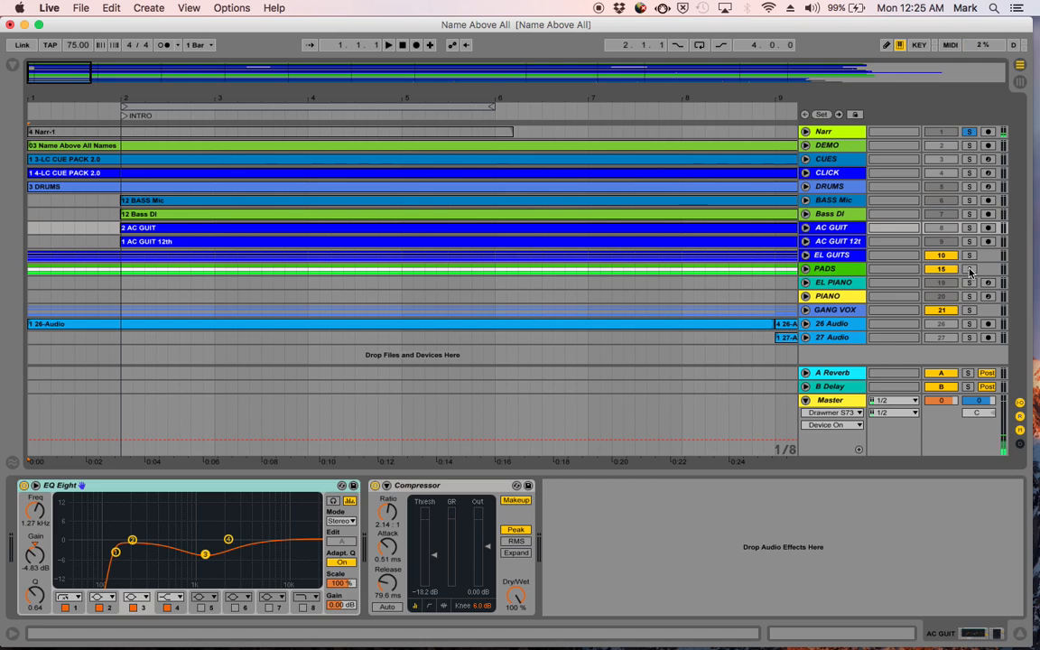
left_click(970, 269)
key("space")
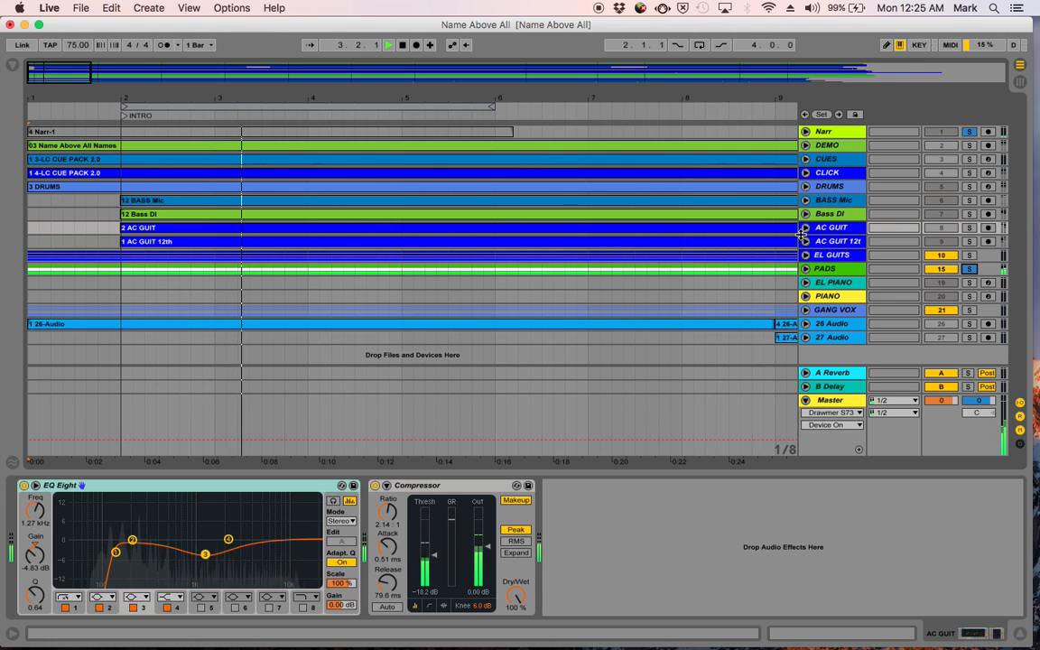
- Unfold the PADS group and examine the Pad Selecta instrument on its PAD track, with playback stopped
left_click(829, 271)
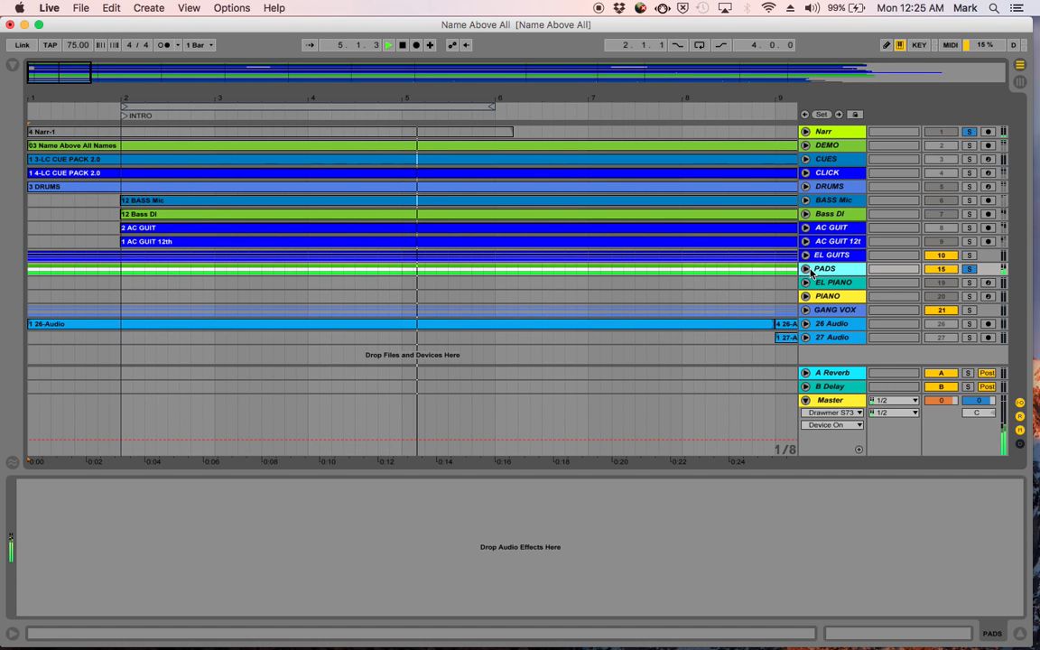
left_click(806, 269)
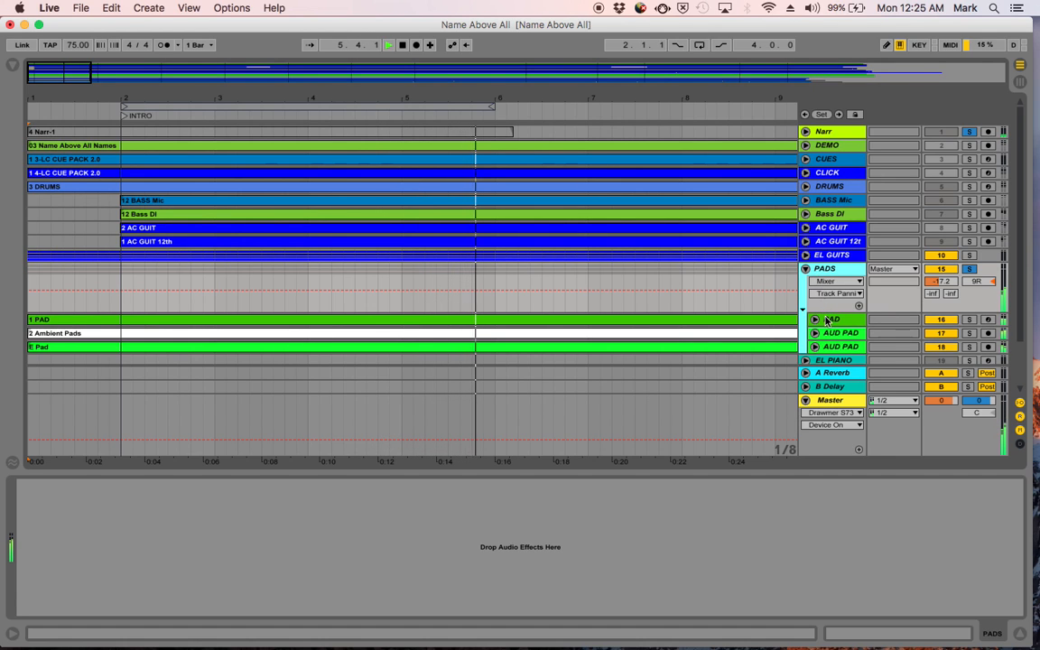
left_click(826, 319)
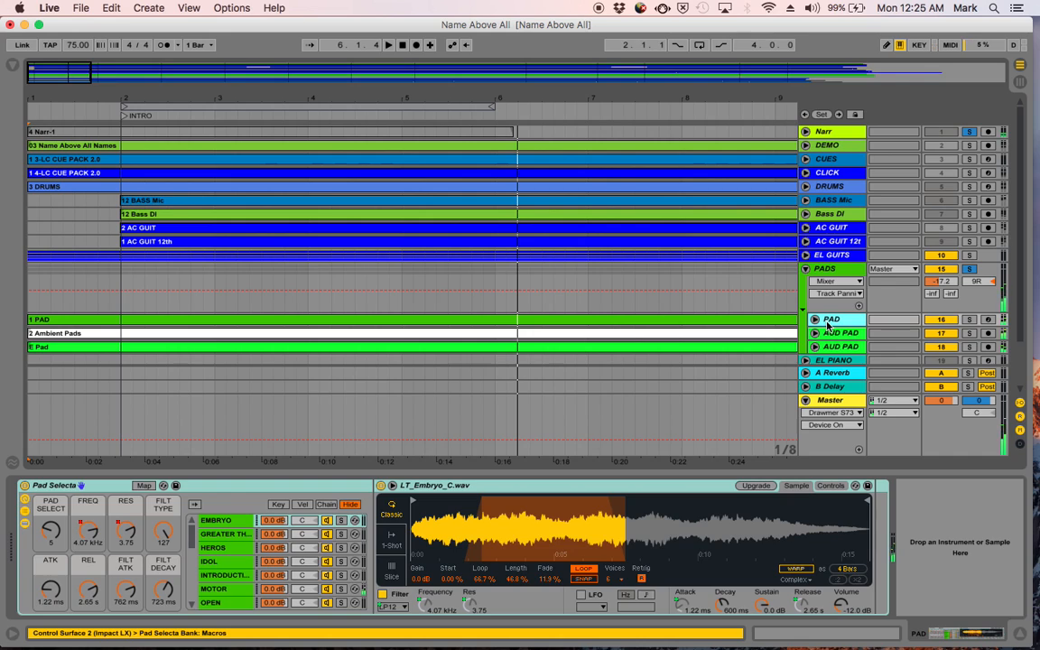
left_click(827, 322)
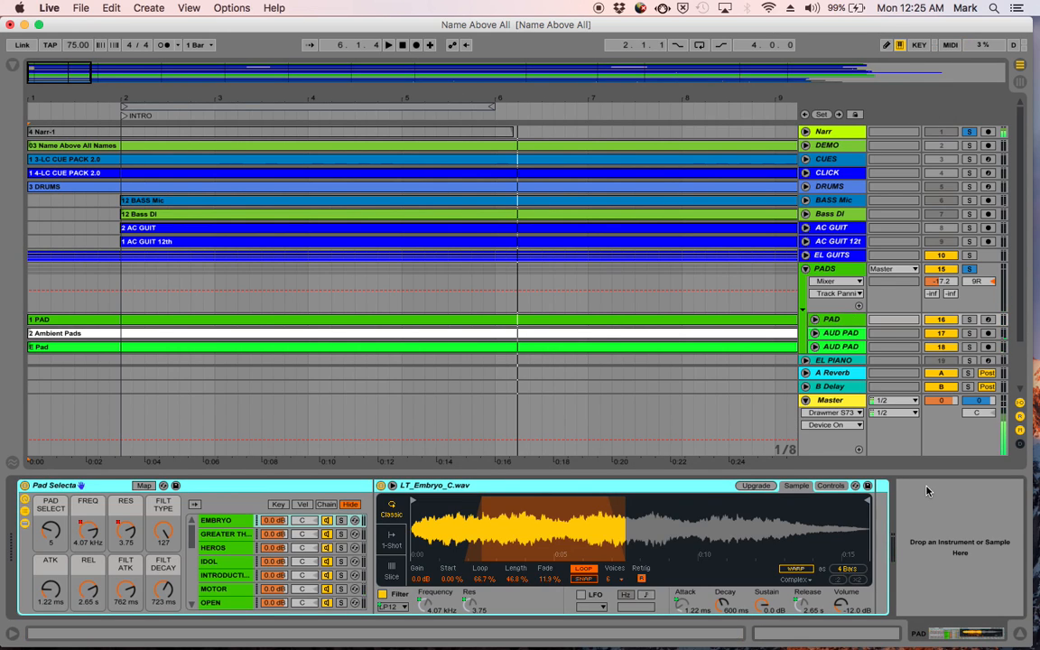
- Inspect the lower AUD PAD track's clip view and the PADS group's device chain, leaving the group folded
key("shift+Tab")
left_click(840, 348)
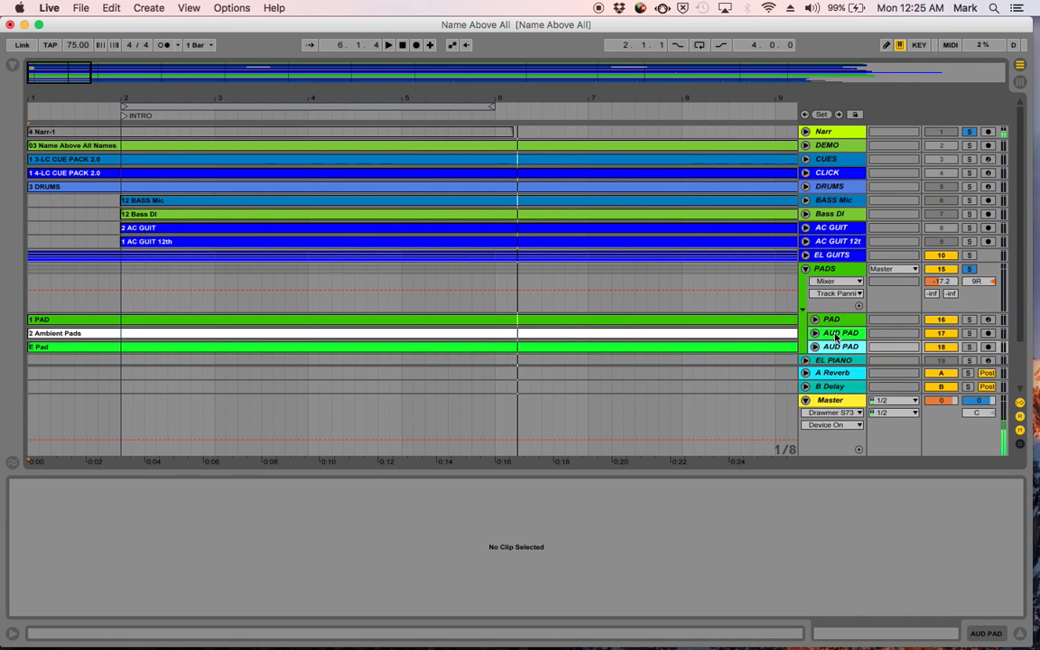
left_click(825, 272)
key("shift+Tab")
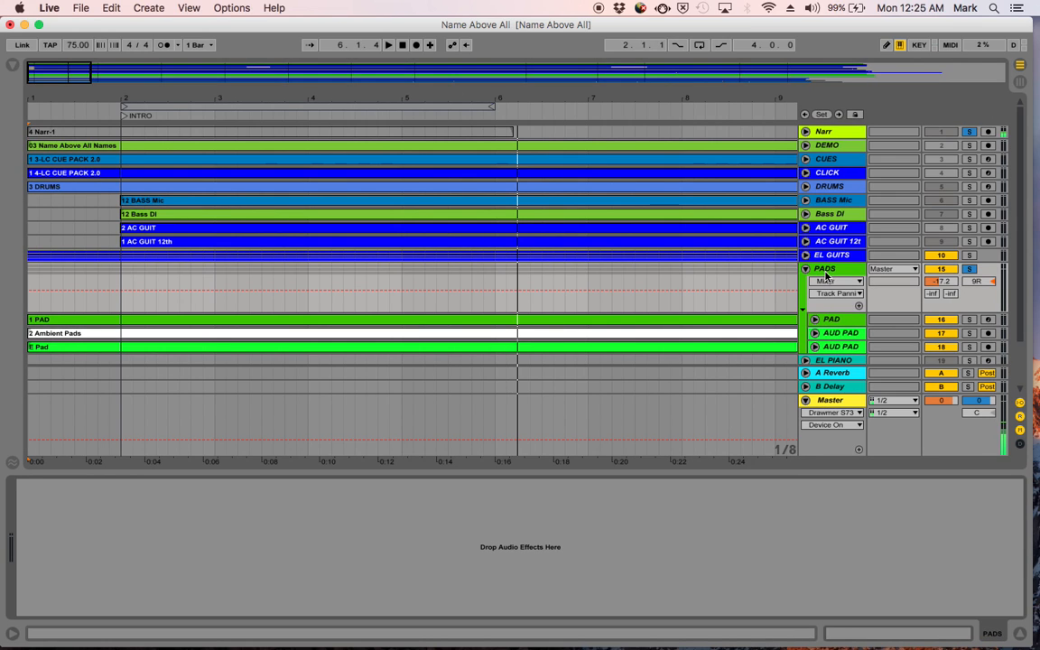
left_click(806, 270)
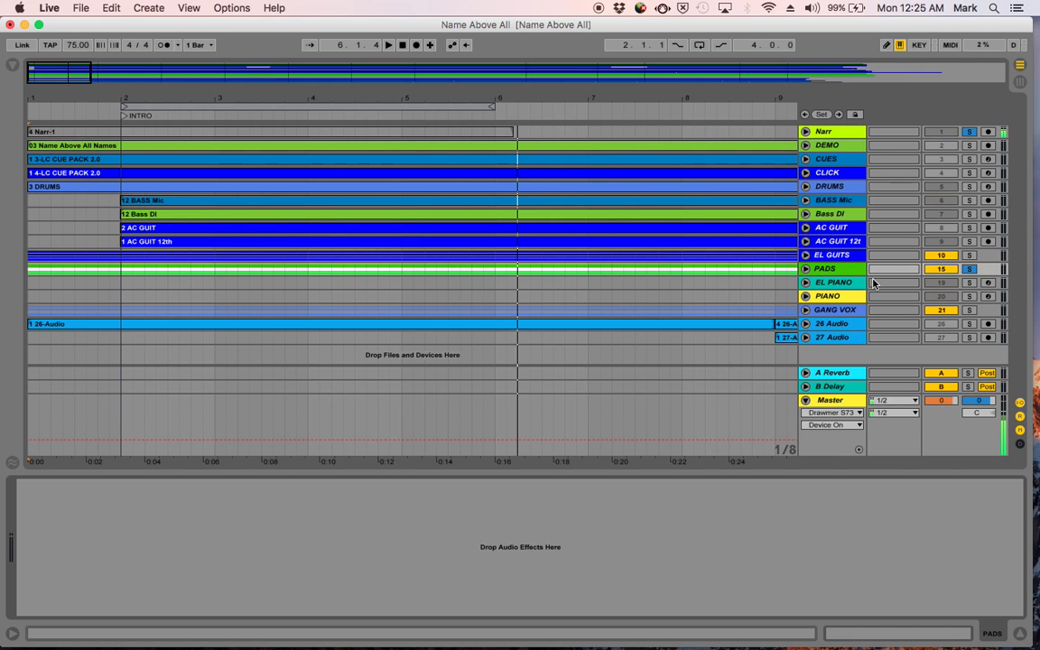
left_click(806, 270)
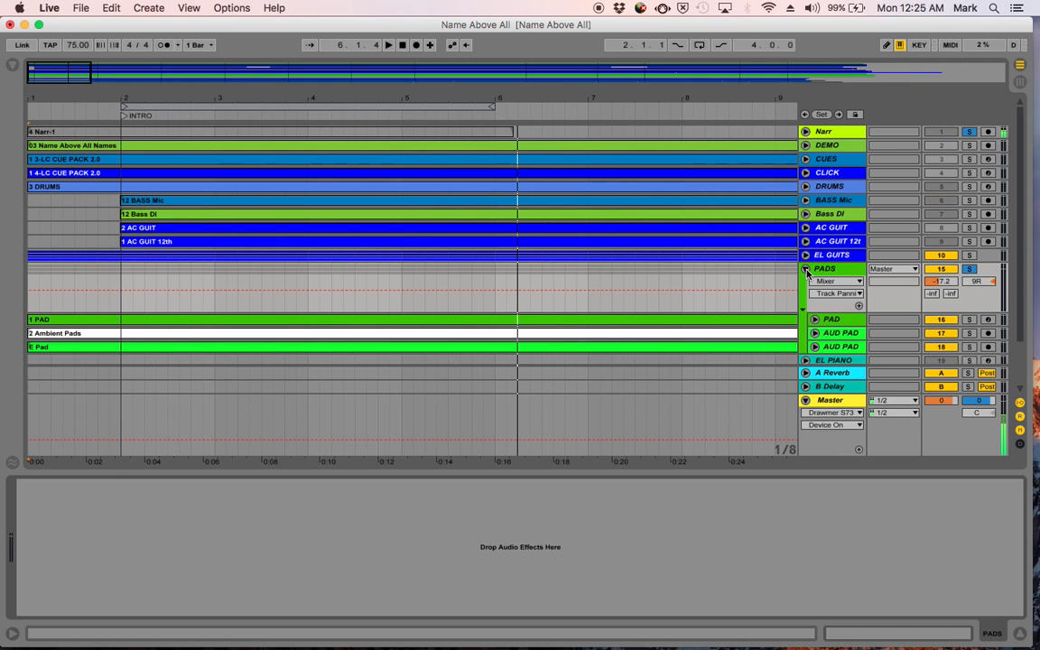
left_click(806, 270)
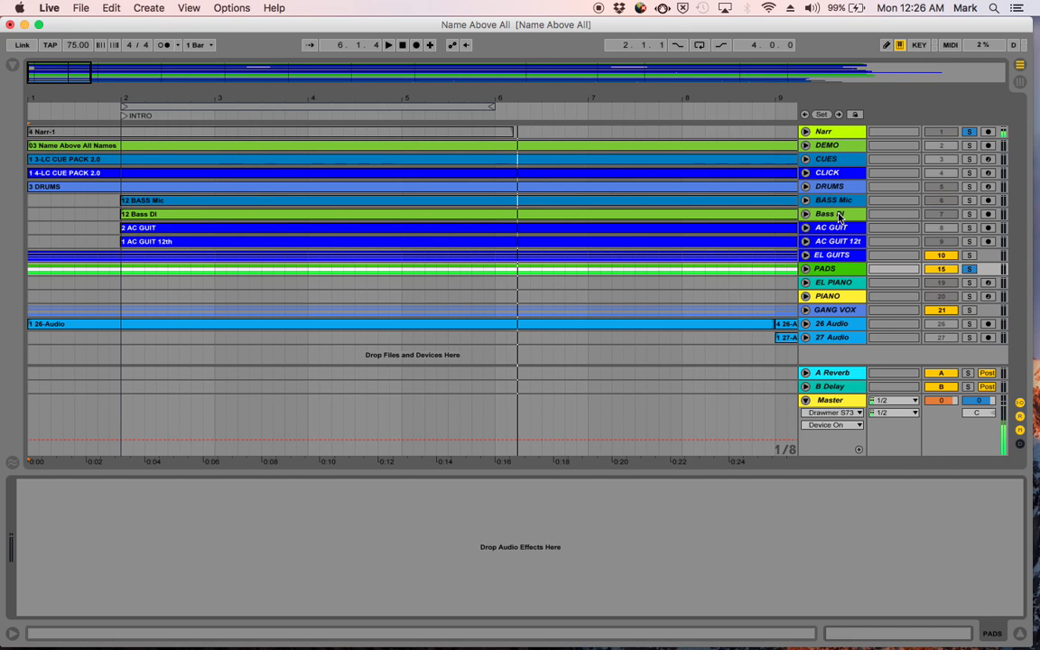
- Unfold AC GUIT and compare its EQ Eight curve with band 1 switched off and on, leaving the band enabled
left_click(838, 228)
left_click(806, 228)
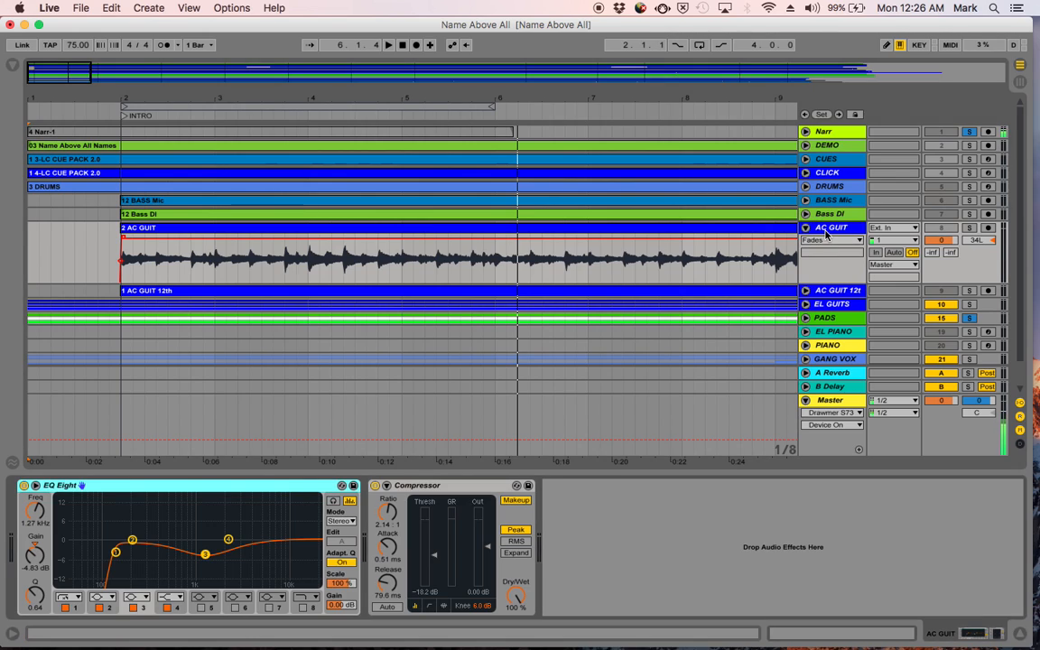
left_click(64, 609)
left_click(64, 609)
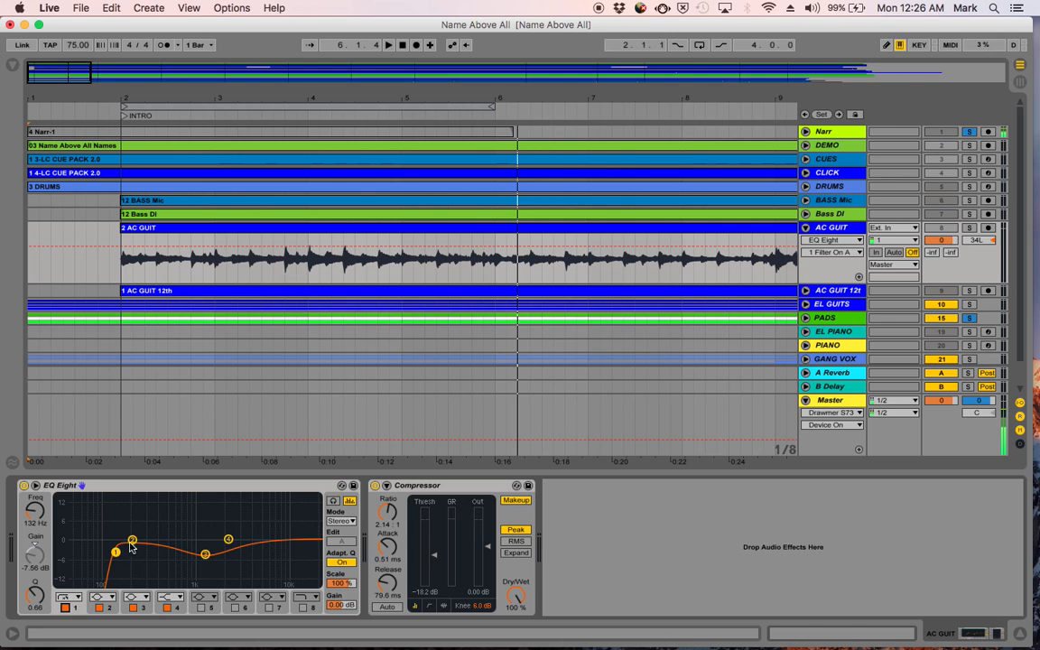
left_click(65, 609)
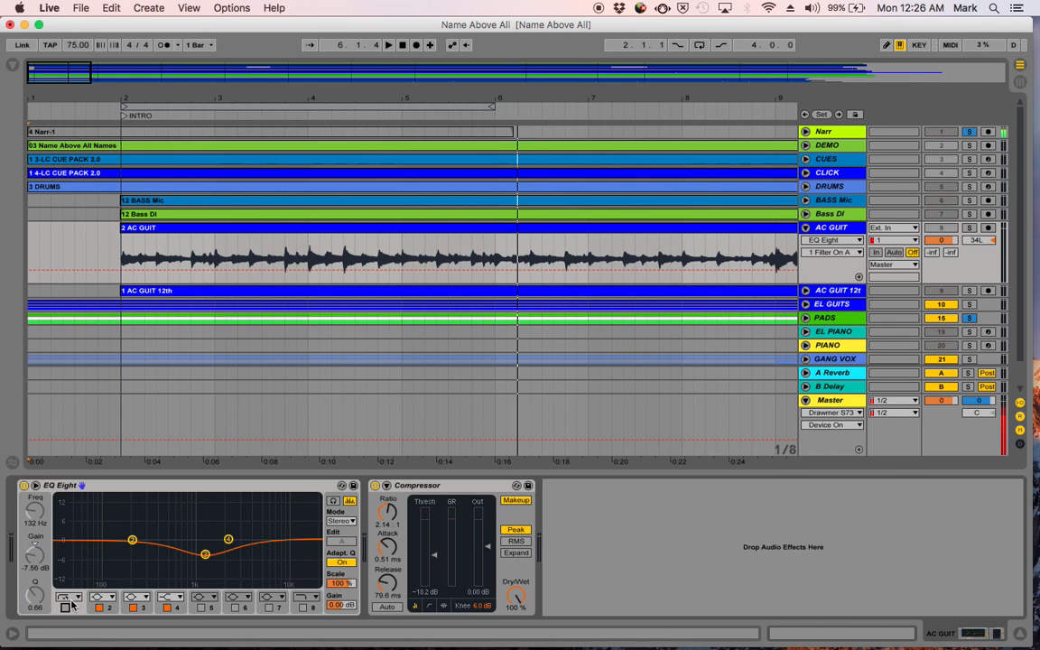
left_click(65, 608)
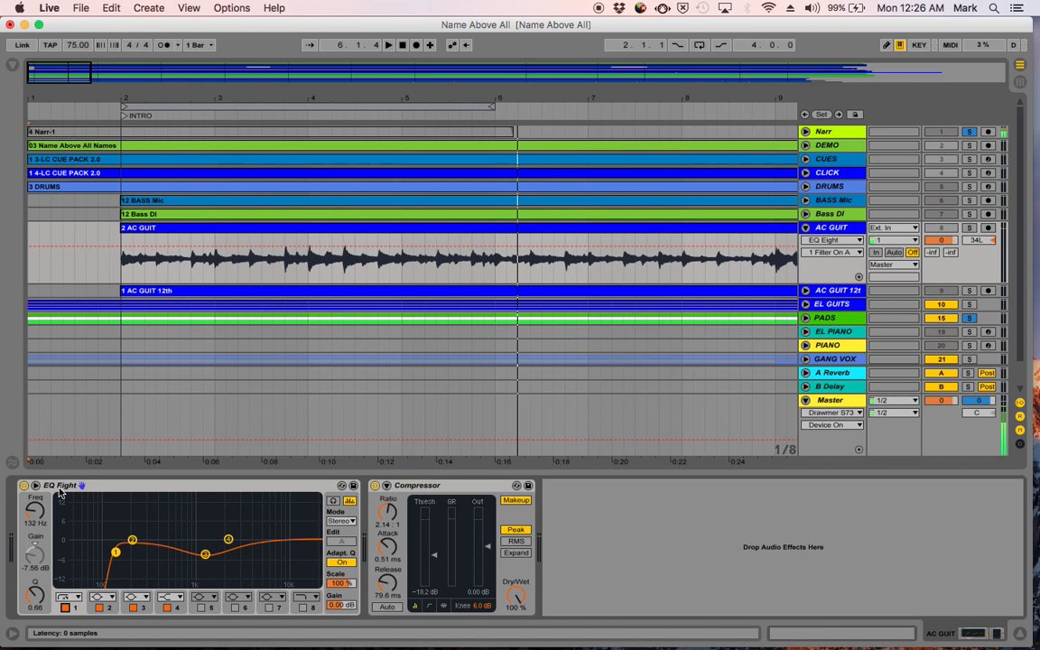
left_click(65, 609)
left_click(65, 608)
- Set AC GUIT's EQ Eight band 1 to 144 Hz, -6.43 dB gain and Q 0.75, and band 3's Q to 1.01
mouse_move(36, 514)
left_mouse_down()
mouse_move(36, 552)
mouse_move(36, 433)
mouse_move(37, 539)
mouse_move(36, 514)
left_mouse_up()
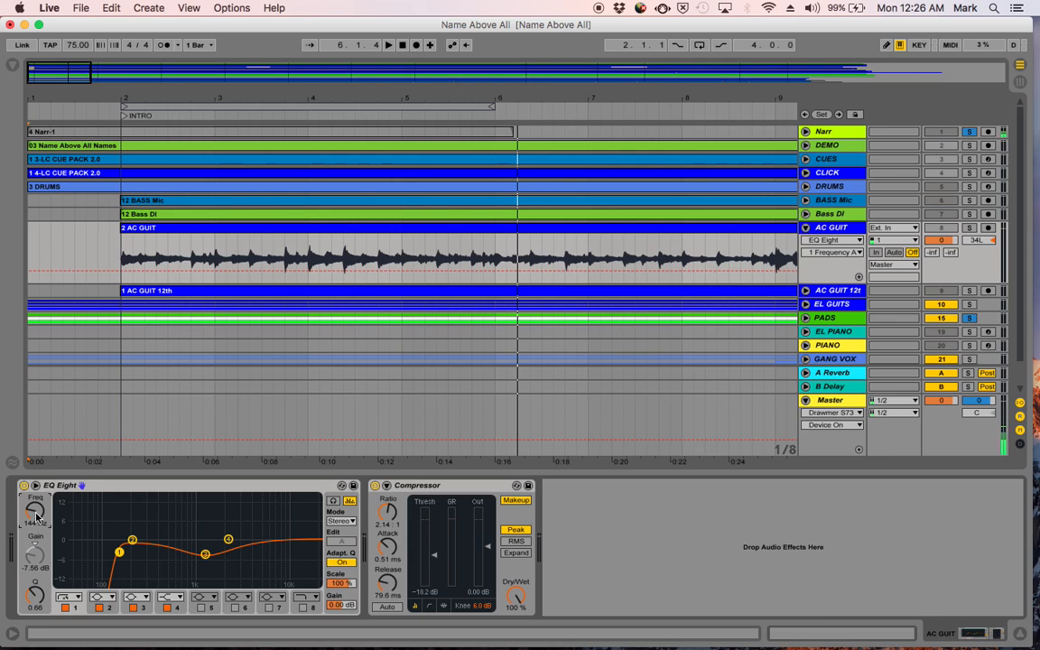
left_click_drag(33, 558, 34, 526)
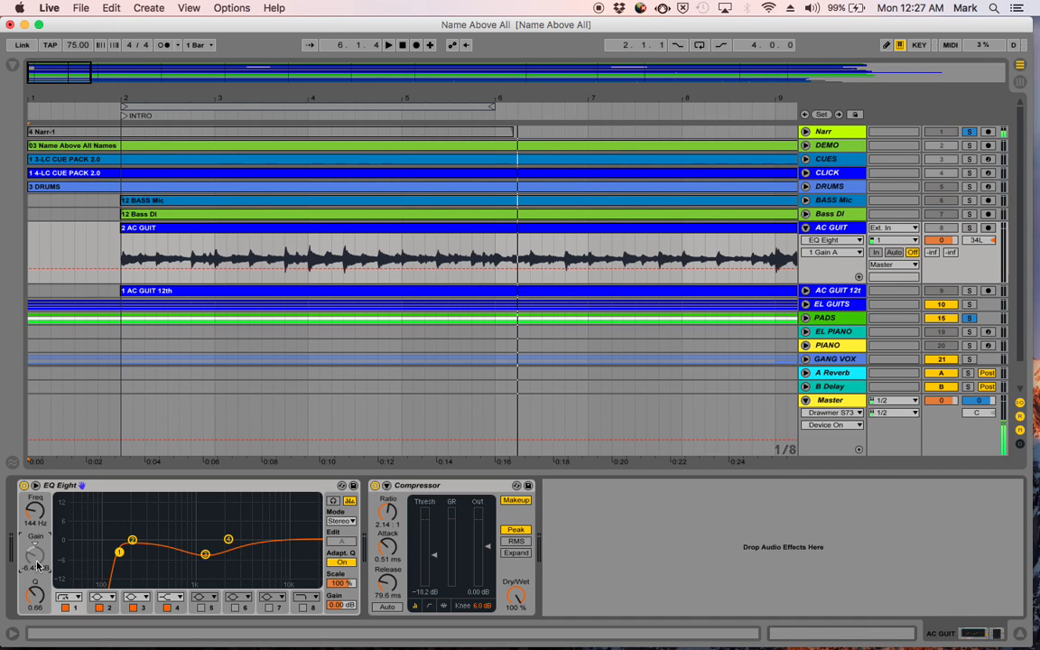
mouse_move(37, 601)
left_mouse_down()
mouse_move(37, 571)
mouse_move(37, 587)
left_mouse_up()
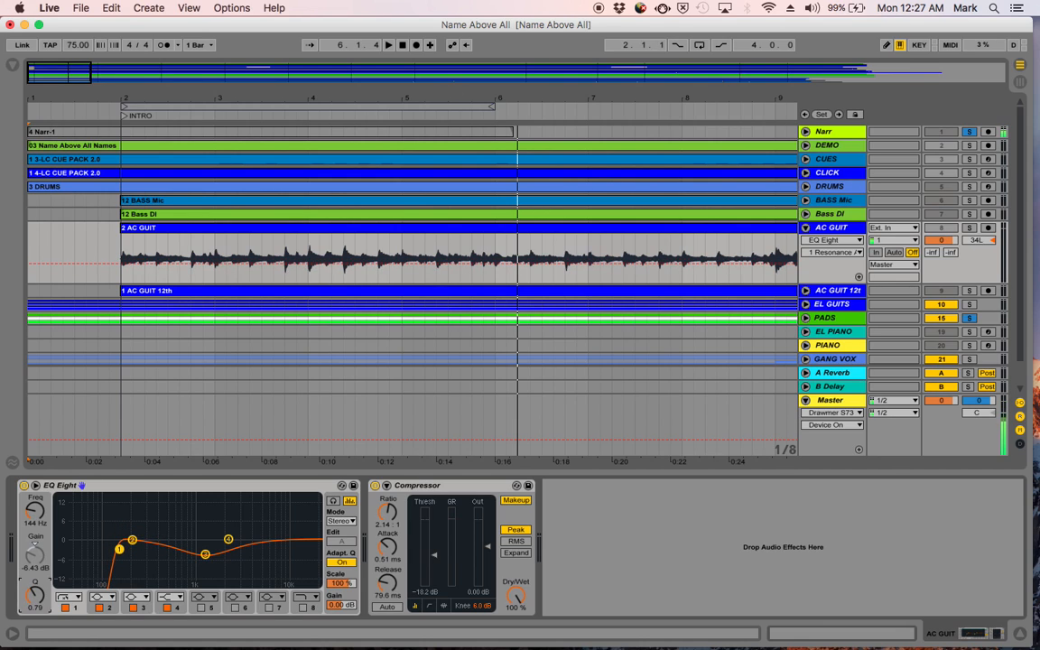
left_click(205, 554)
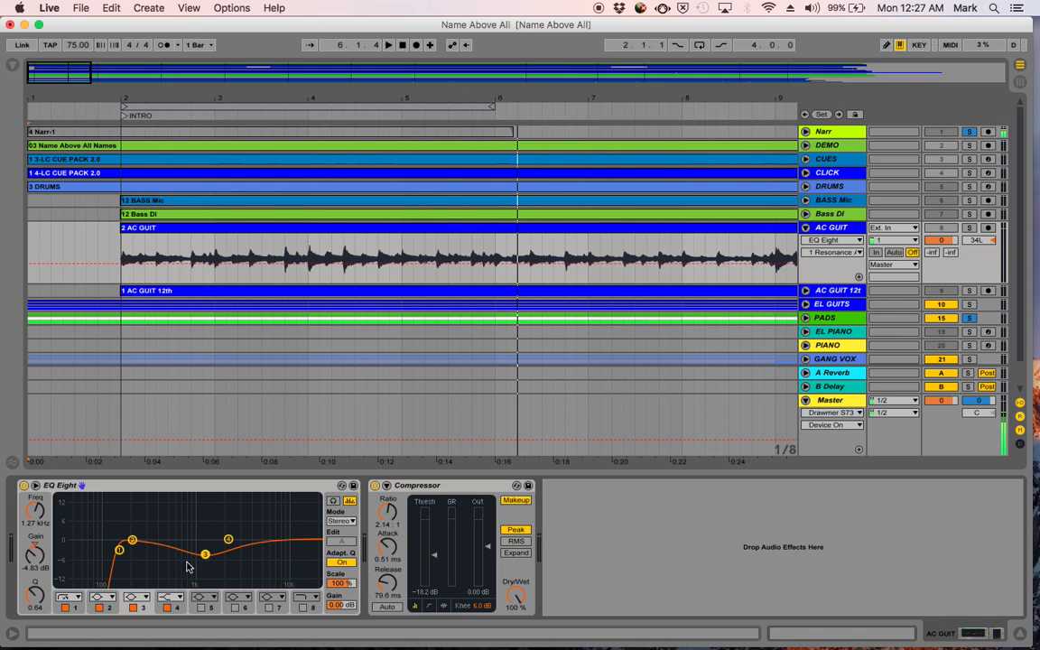
mouse_move(34, 594)
left_mouse_down()
mouse_move(34, 566)
mouse_move(35, 612)
left_mouse_up()
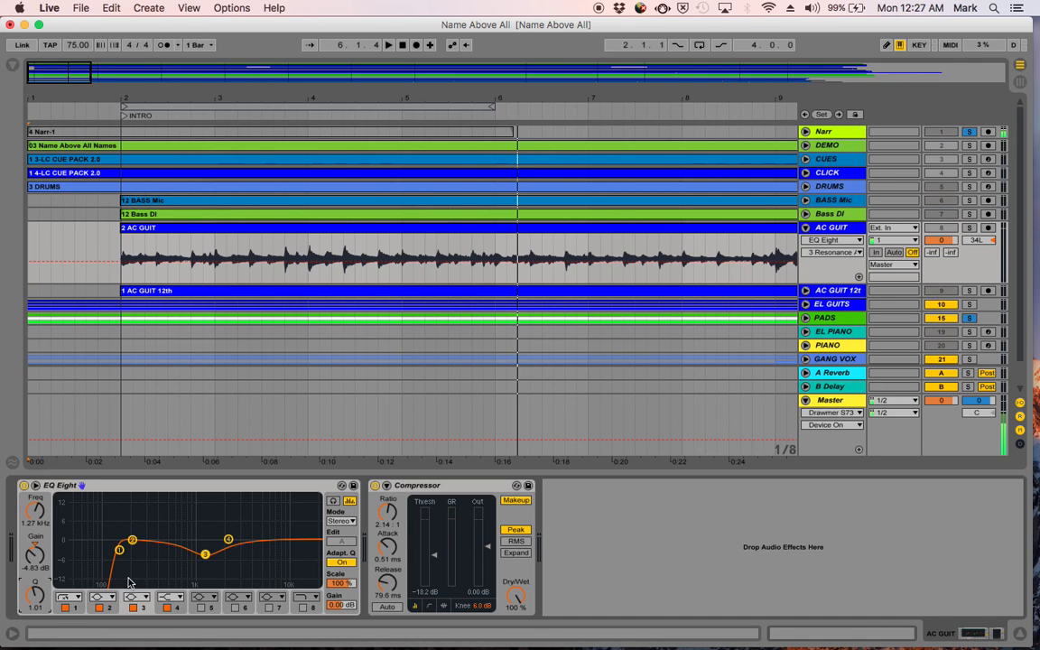
- Set band 3 of AC GUIT's EQ Eight to -14.5 dB gain and a Q of 0.42
left_click_drag(206, 556, 206, 582)
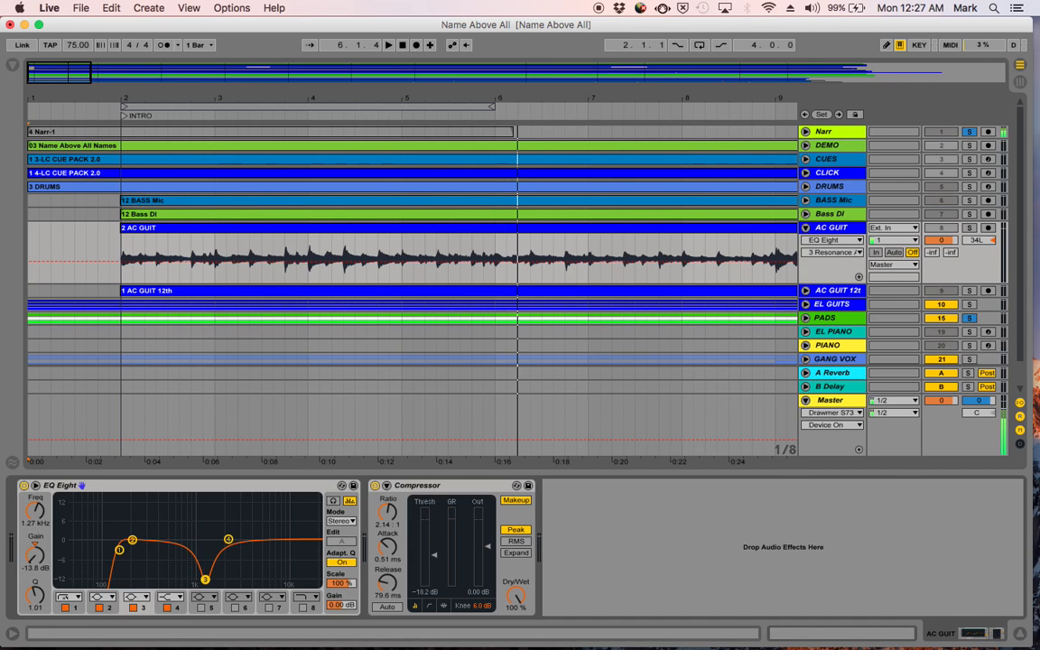
left_click_drag(45, 599, 45, 636)
- Solo AC GUIT together with Narr and play the song from the start to hear the EQ change
key("space")
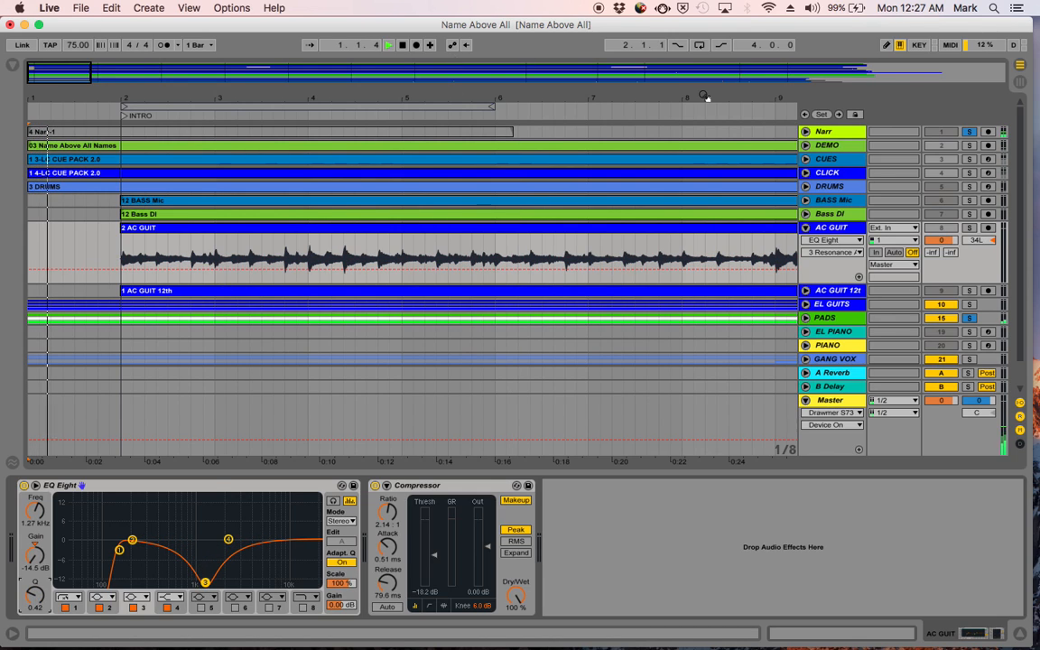
left_click(969, 228)
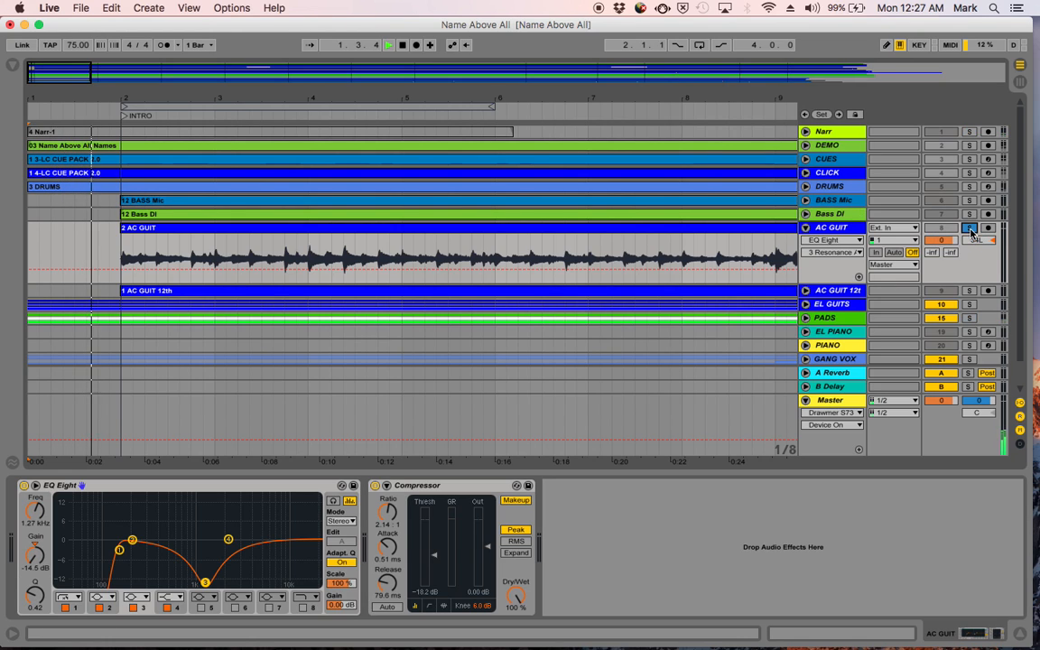
left_click(970, 131, "super")
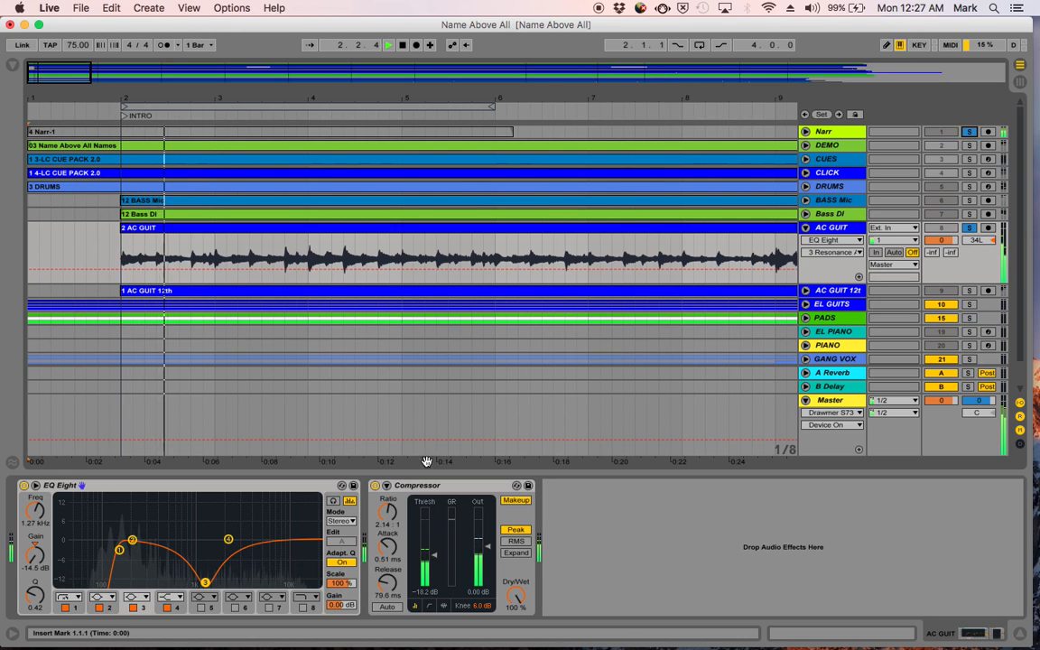
key("space")
key("space")
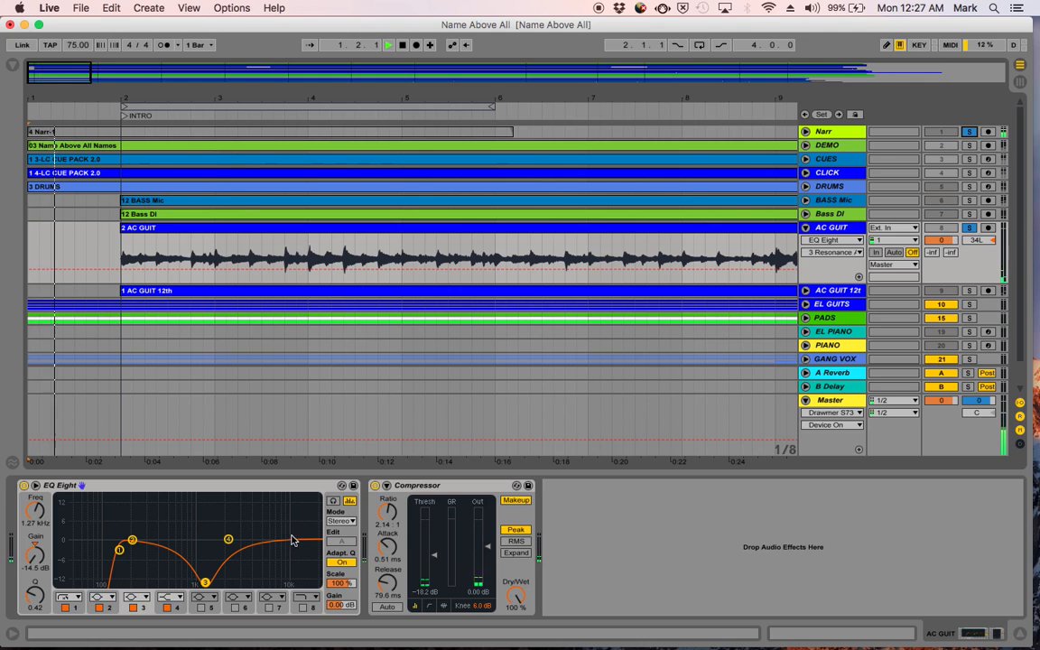
- Set EQ Eight band 3's gain to -5.83 dB, stop playback and keep the bell filter type for that band
left_click_drag(205, 583, 206, 560)
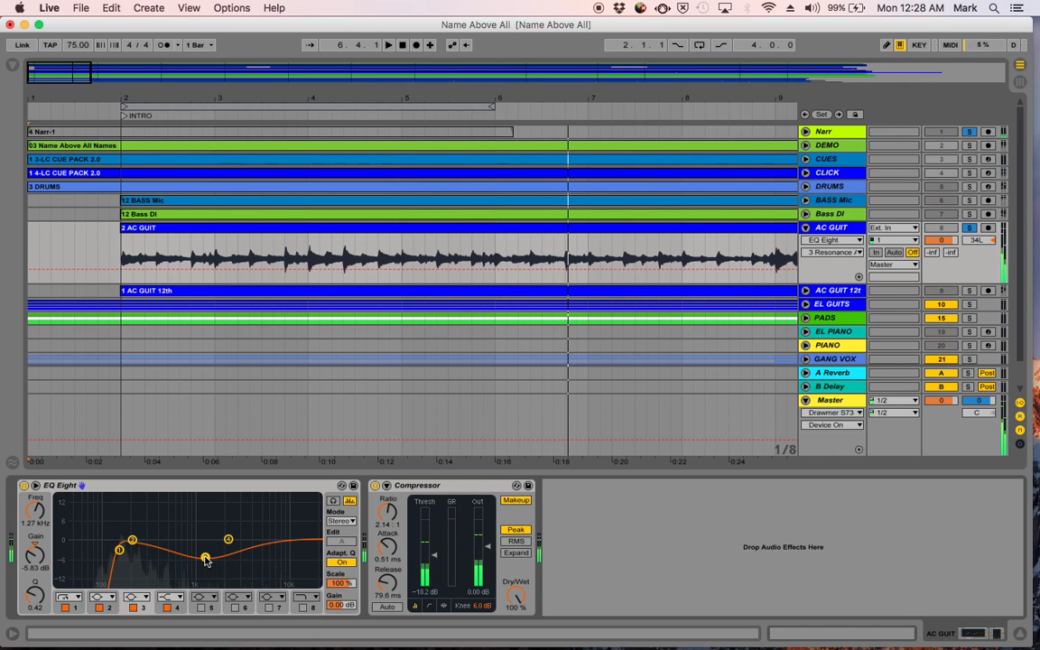
key("space")
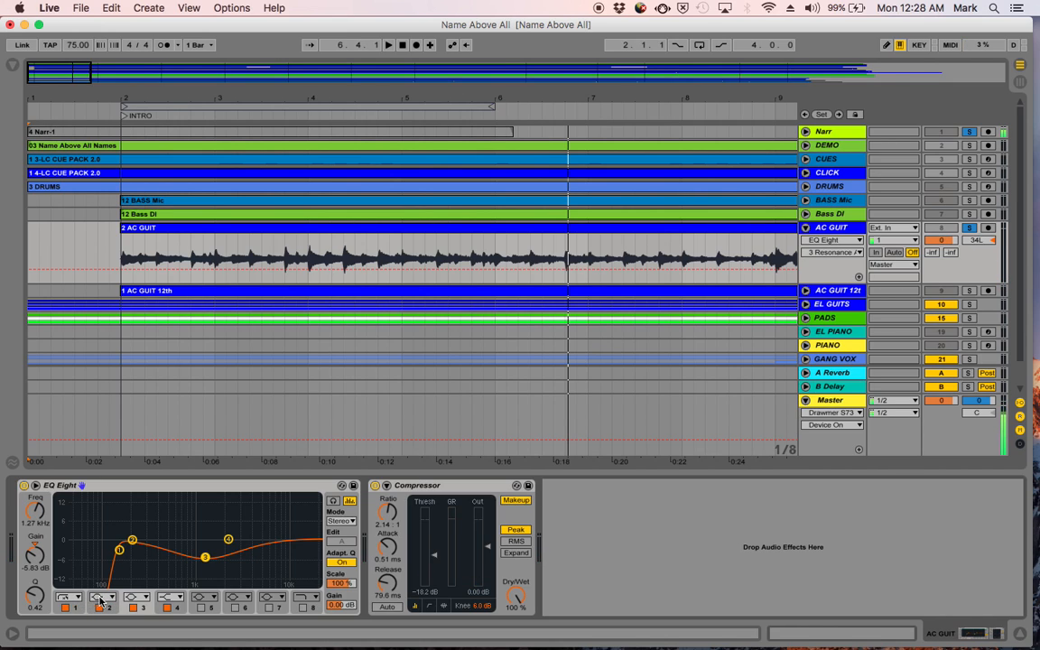
left_click(147, 598)
left_click(147, 599)
left_click(147, 600)
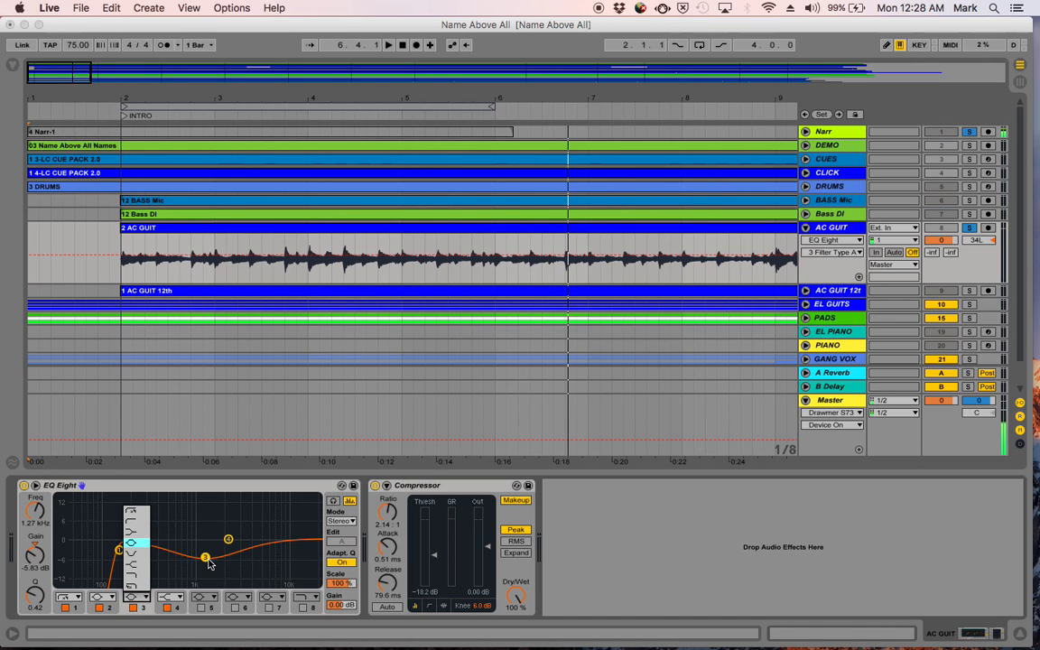
left_click(133, 546)
mouse_move(205, 553)
left_mouse_down()
mouse_move(205, 505)
mouse_move(204, 564)
mouse_move(204, 499)
mouse_move(206, 557)
left_mouse_up()
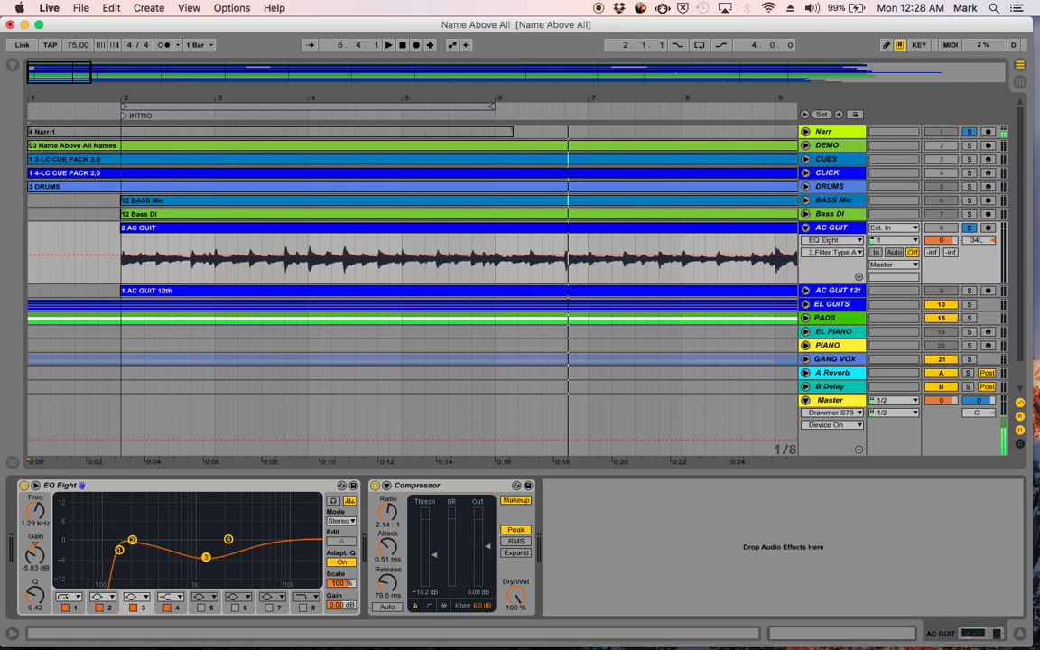
- Keep EQ Eight band 4 as a high shelf and set it to 2.12 kHz with 0.62 dB gain
left_click(173, 597)
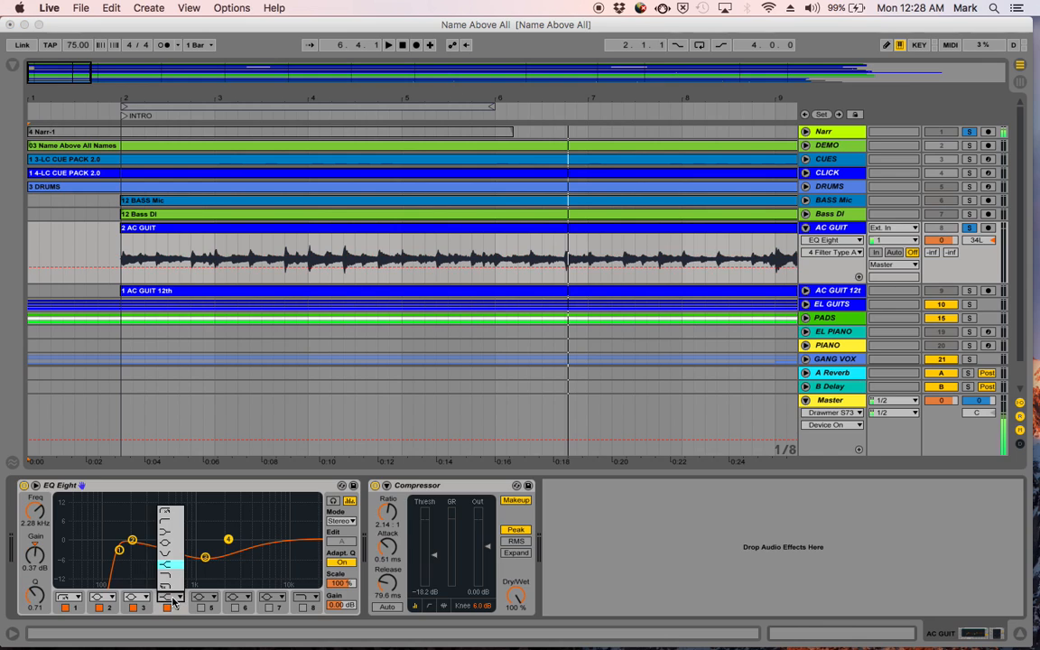
left_click(174, 600)
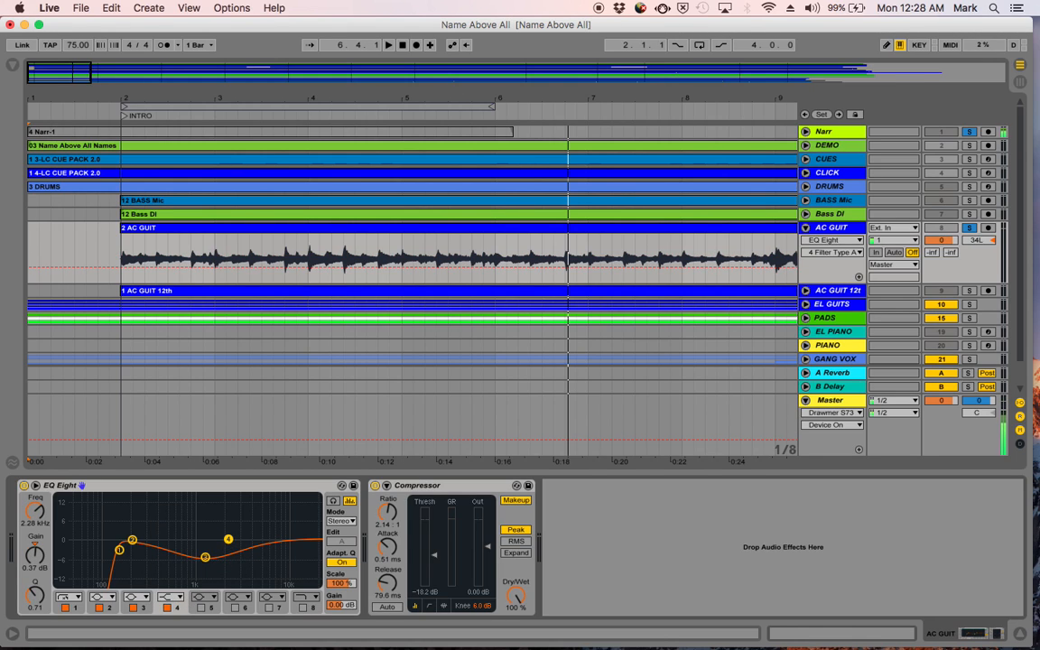
mouse_move(228, 539)
left_mouse_down()
mouse_move(225, 508)
mouse_move(225, 539)
left_mouse_up()
- Switch off bands 4 and 2 of AC GUIT's EQ Eight, leaving band 3 selected
left_click(168, 607)
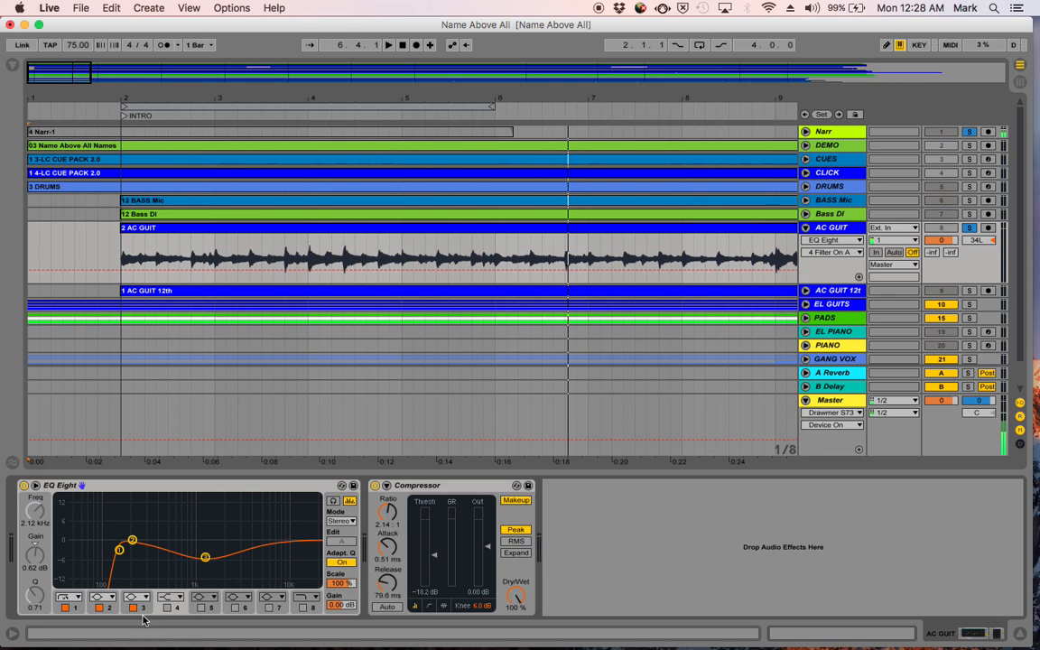
left_click(100, 607)
left_click(205, 559)
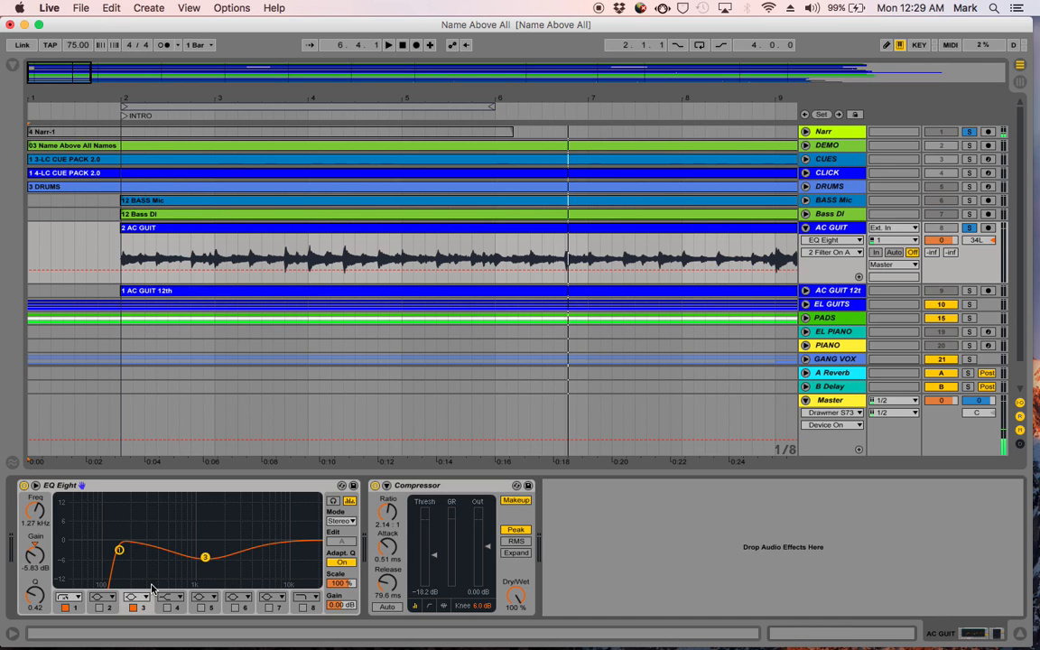
left_click(135, 488)
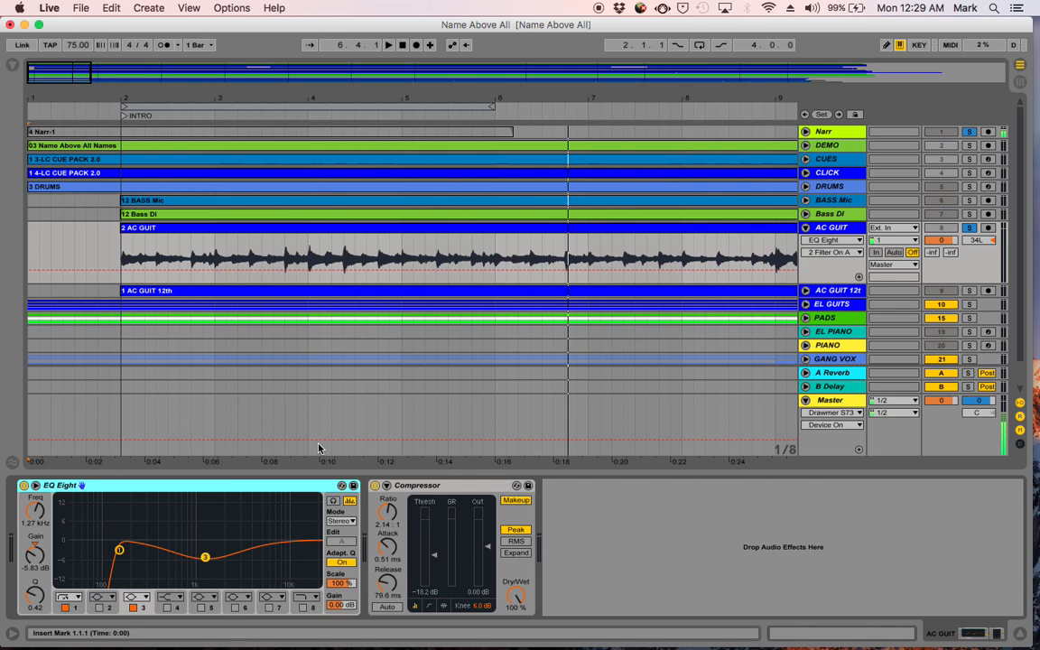
mouse_move(383, 634)
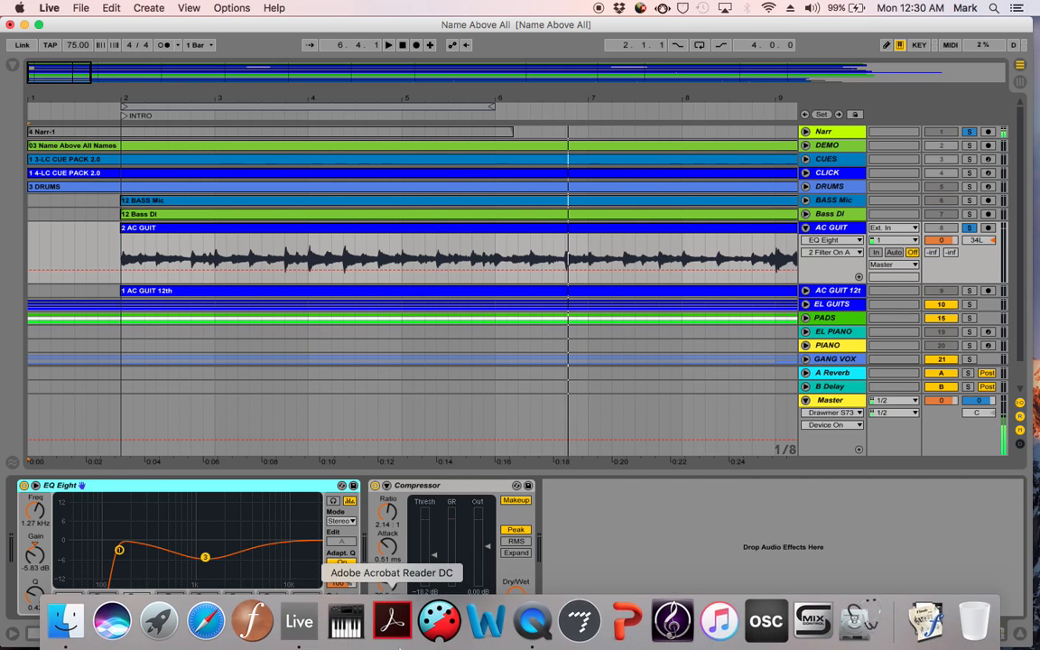
right_click(533, 626)
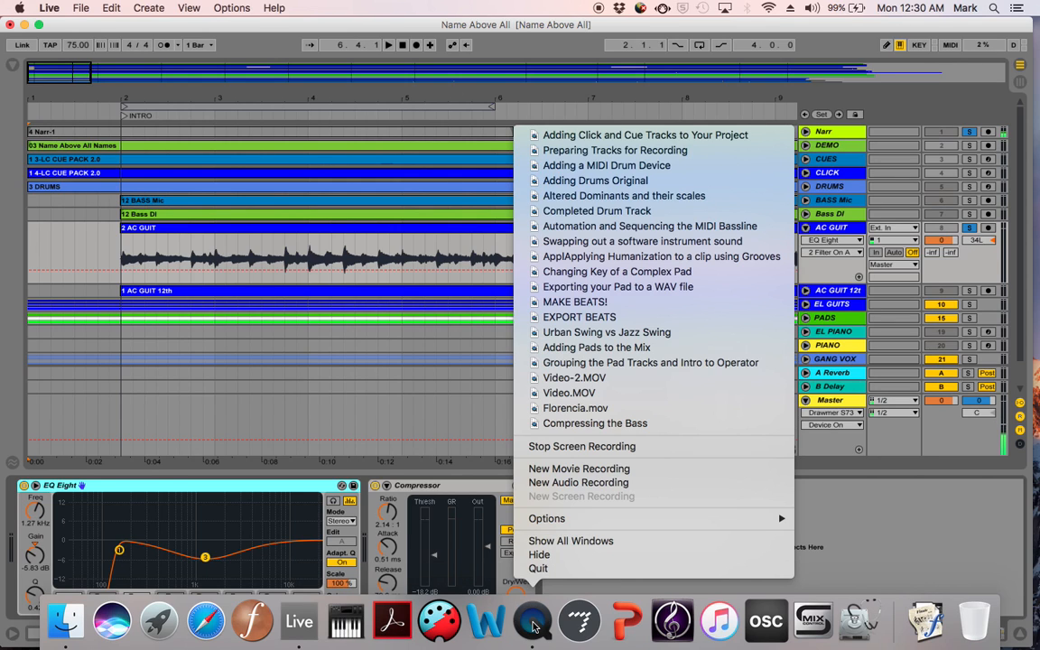